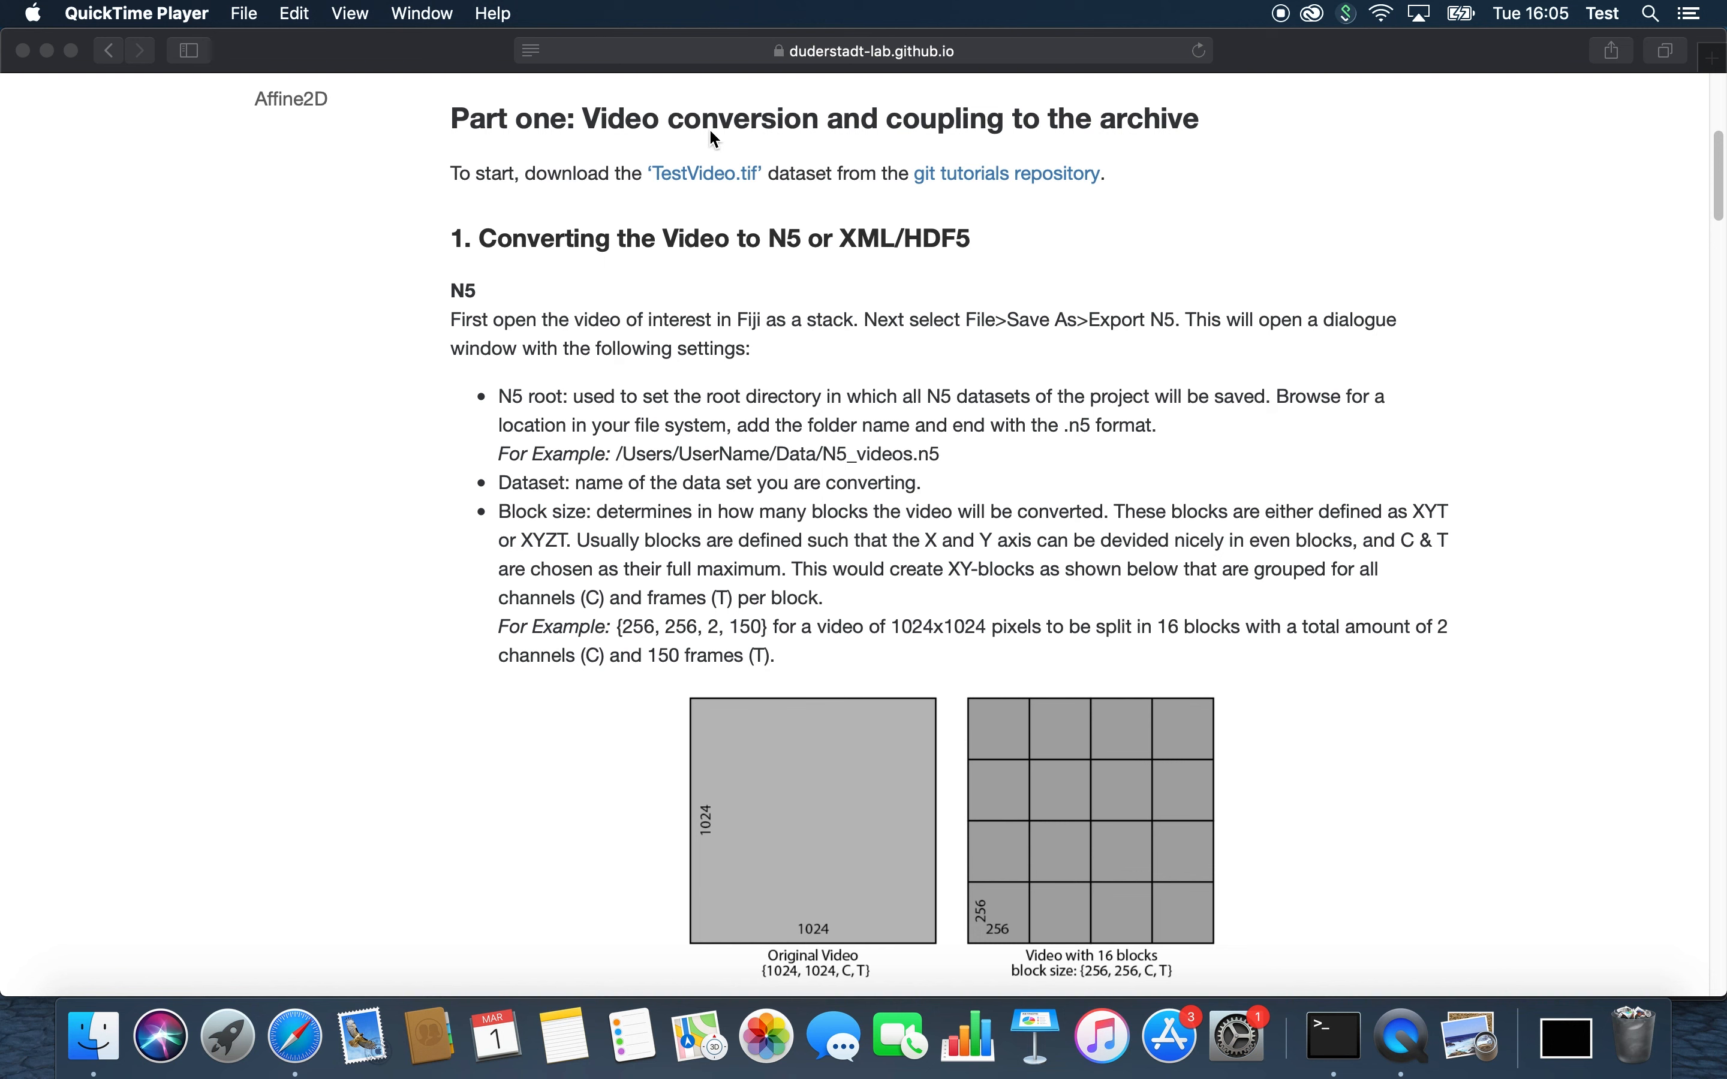
# Step: Open the tutorial's TestVideo.tif link in a new tab and view that file's page in the mars-tutorials repository
pyautogui.rightClick(726, 182)
pyautogui.click(760, 182)
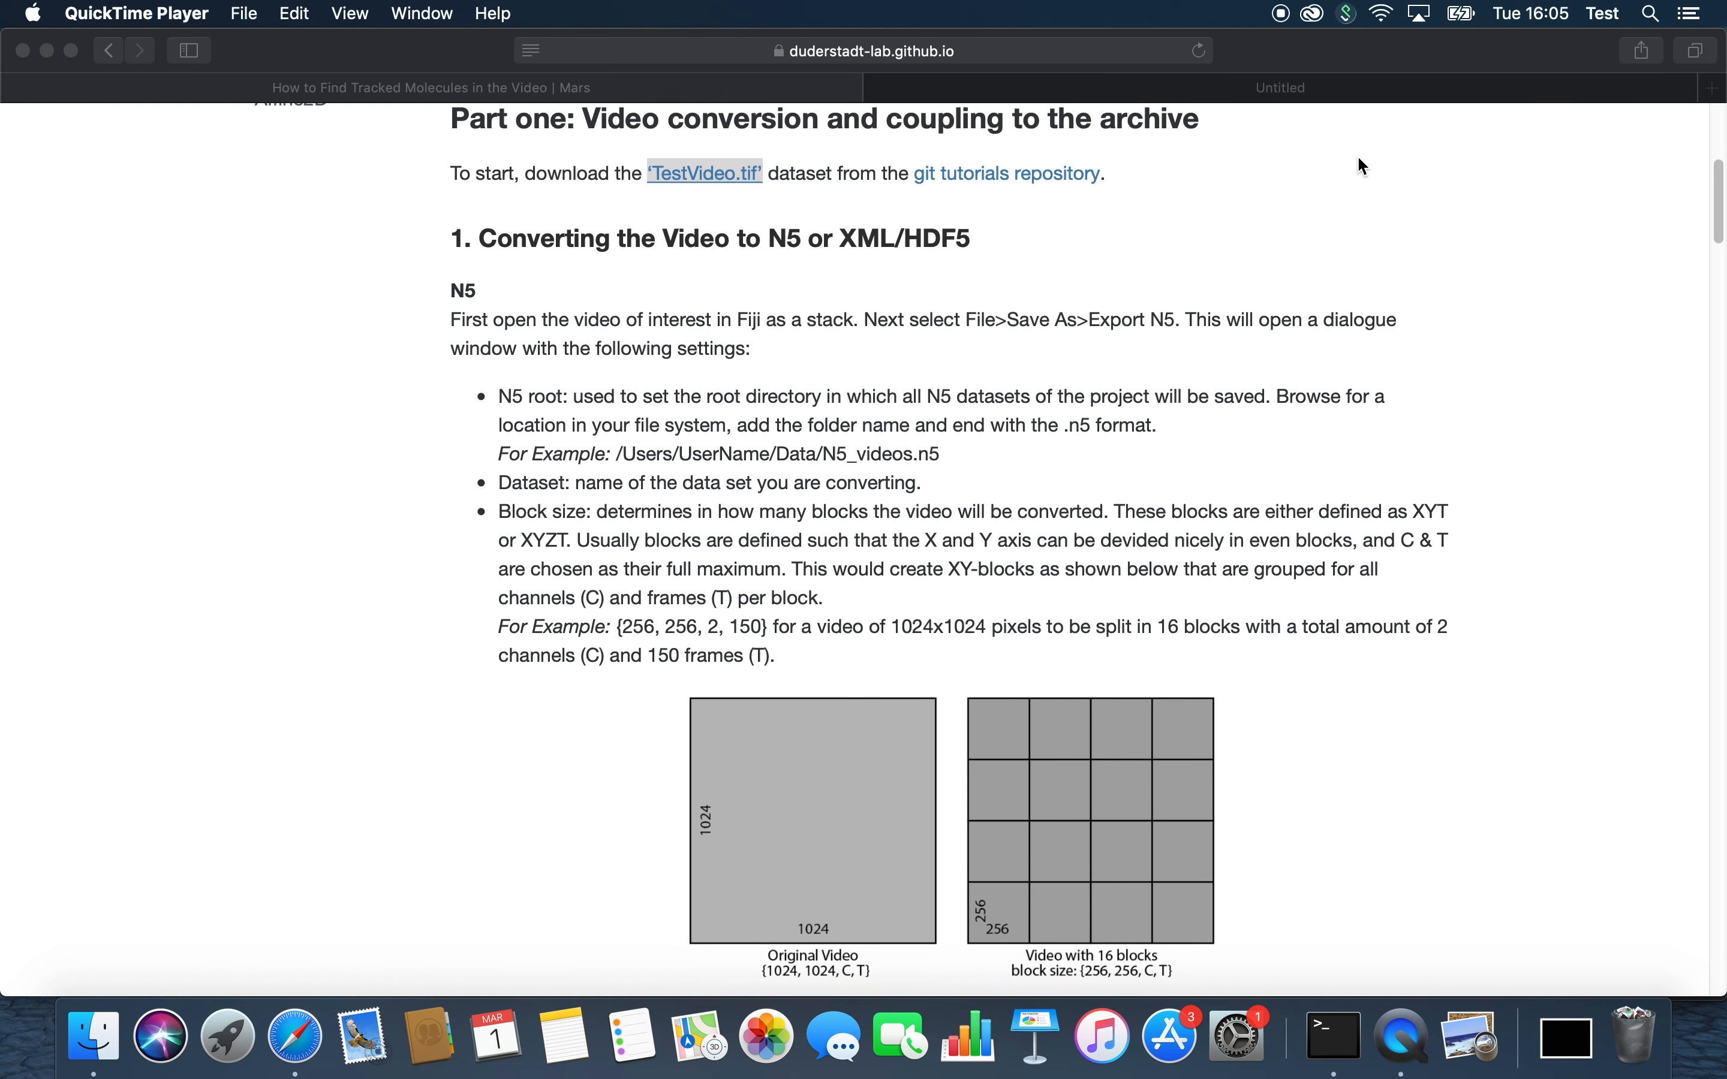
pyautogui.click(1328, 89)
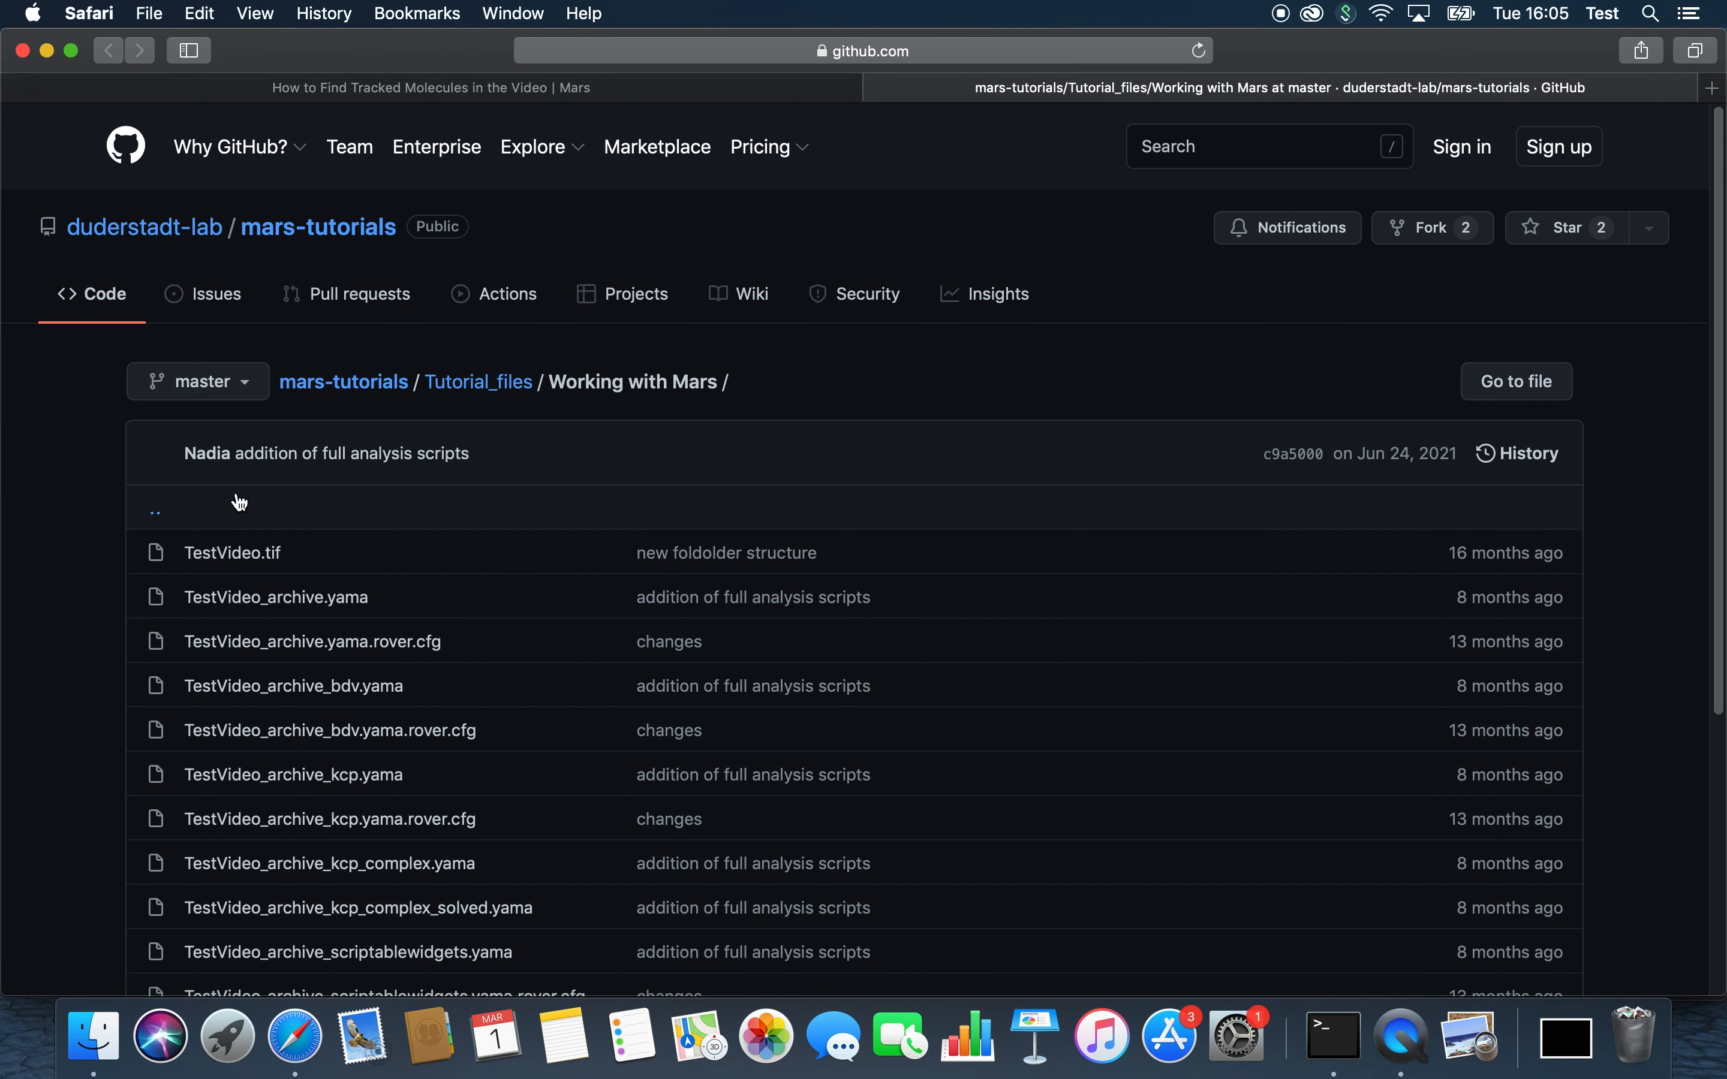
pyautogui.click(258, 555)
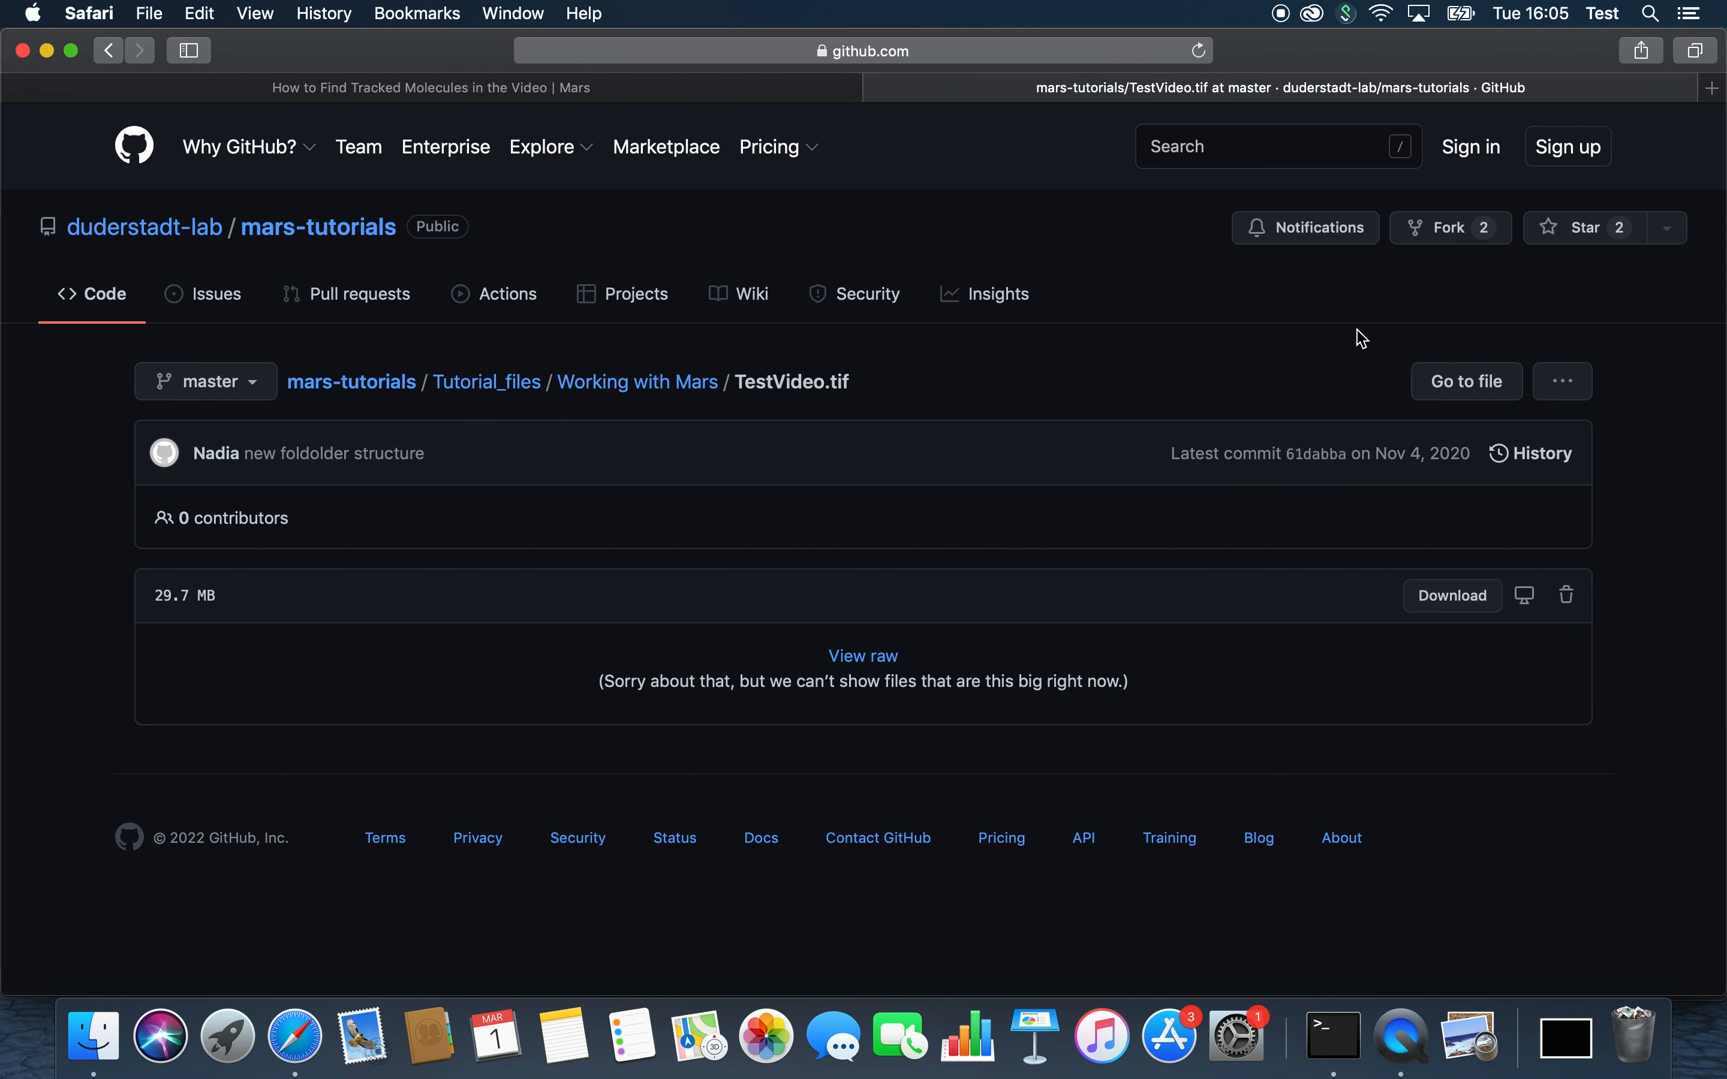
# Step: Return to the Mars tutorial and read the instructions for converting the video to N5
pyautogui.click(878, 88)
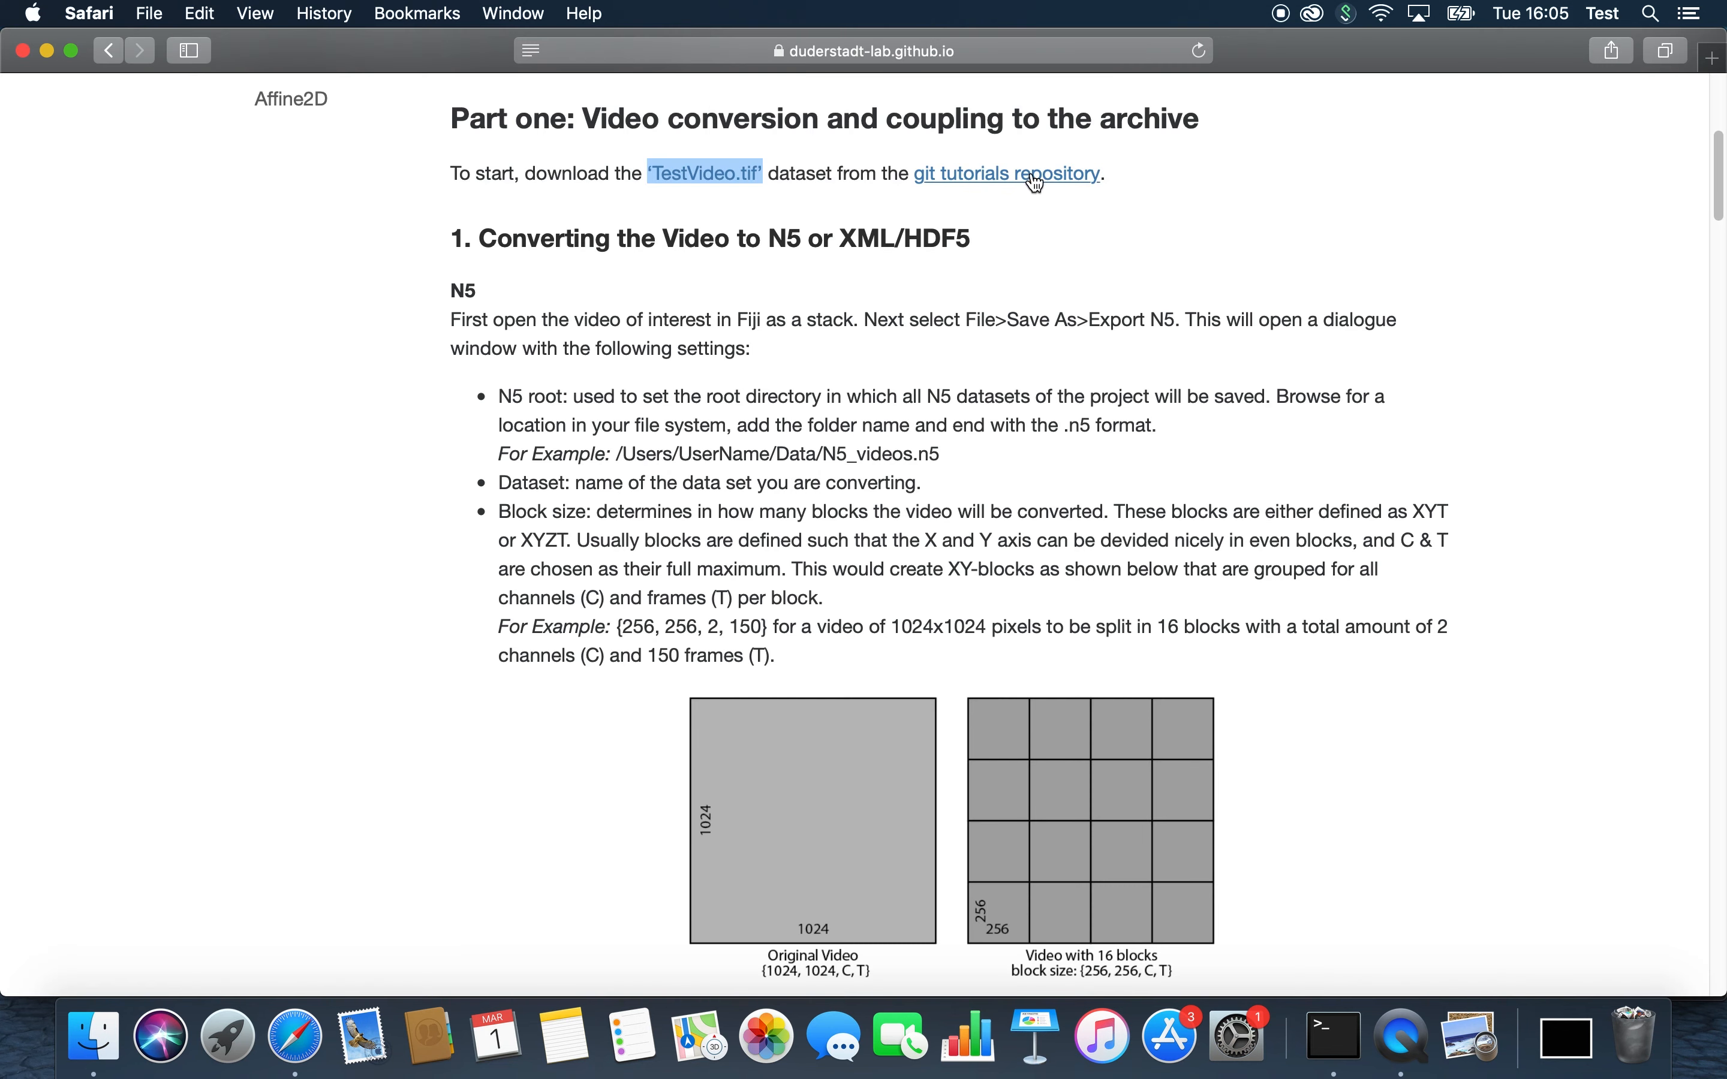
pyautogui.scroll(-1, 1030, 237)
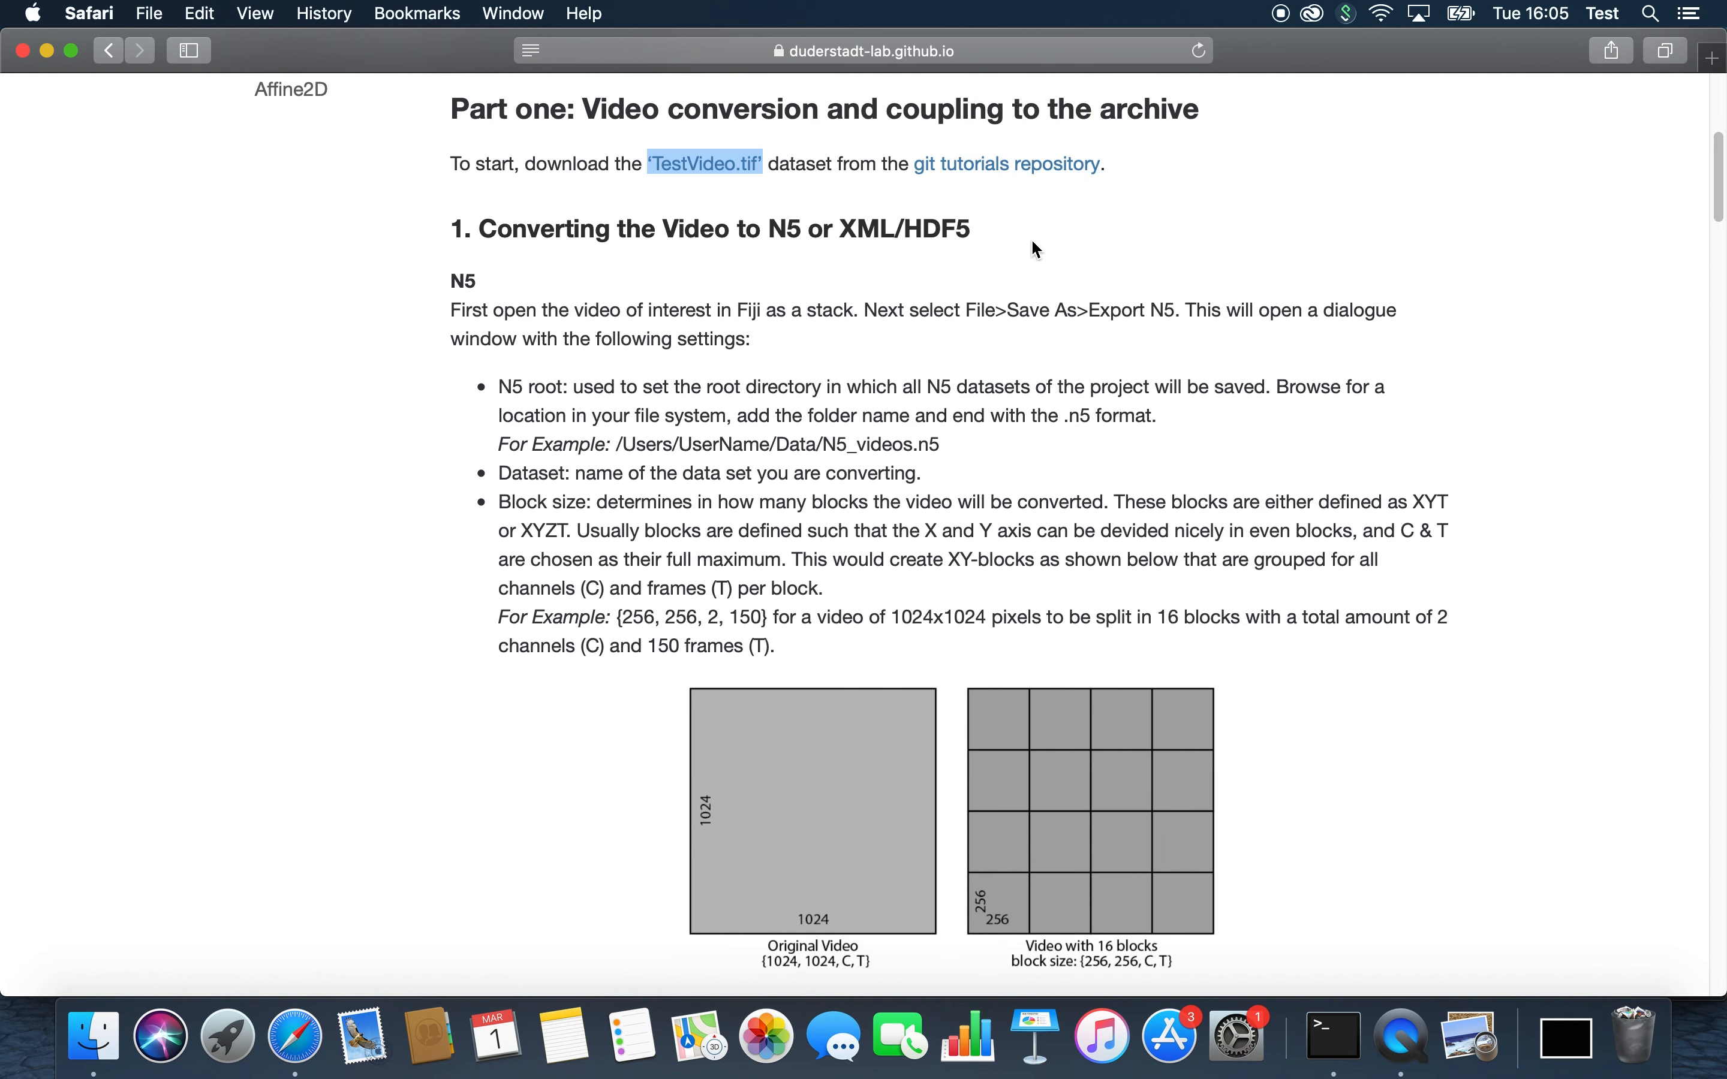
pyautogui.scroll(-2, 1037, 243)
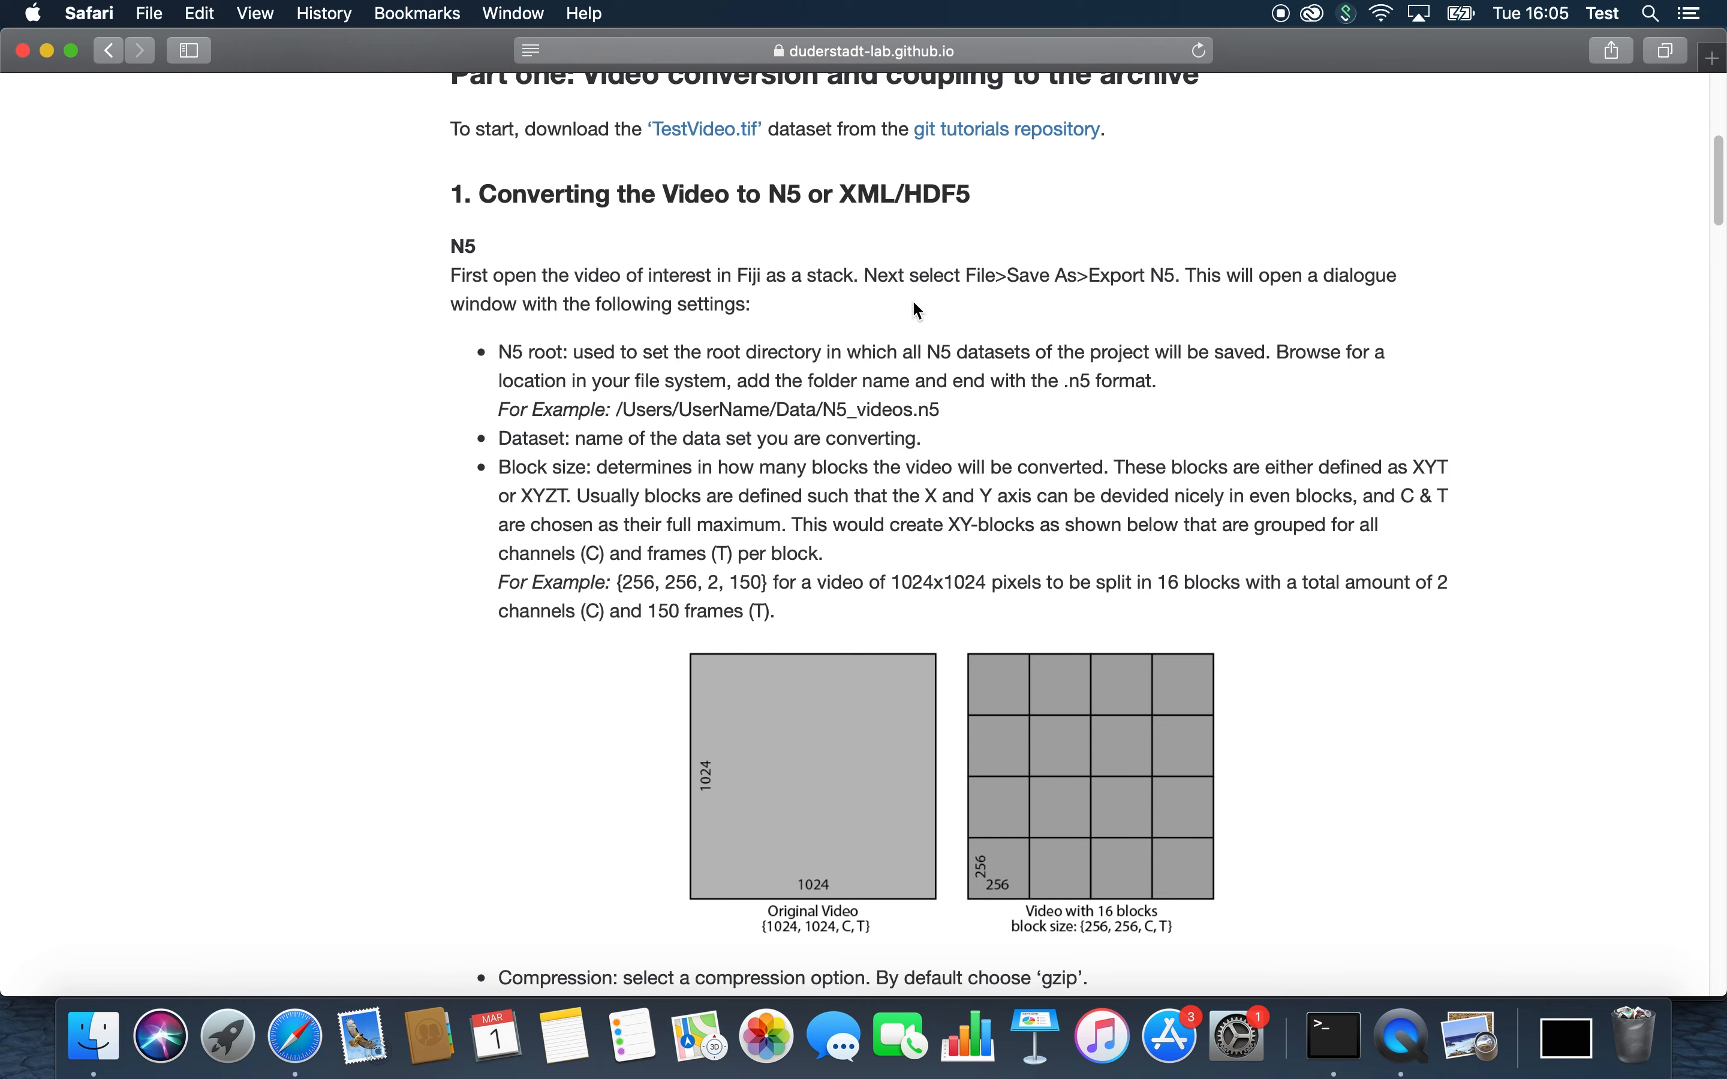
pyautogui.scroll(-3, 921, 311)
pyautogui.scroll(1, 957, 308)
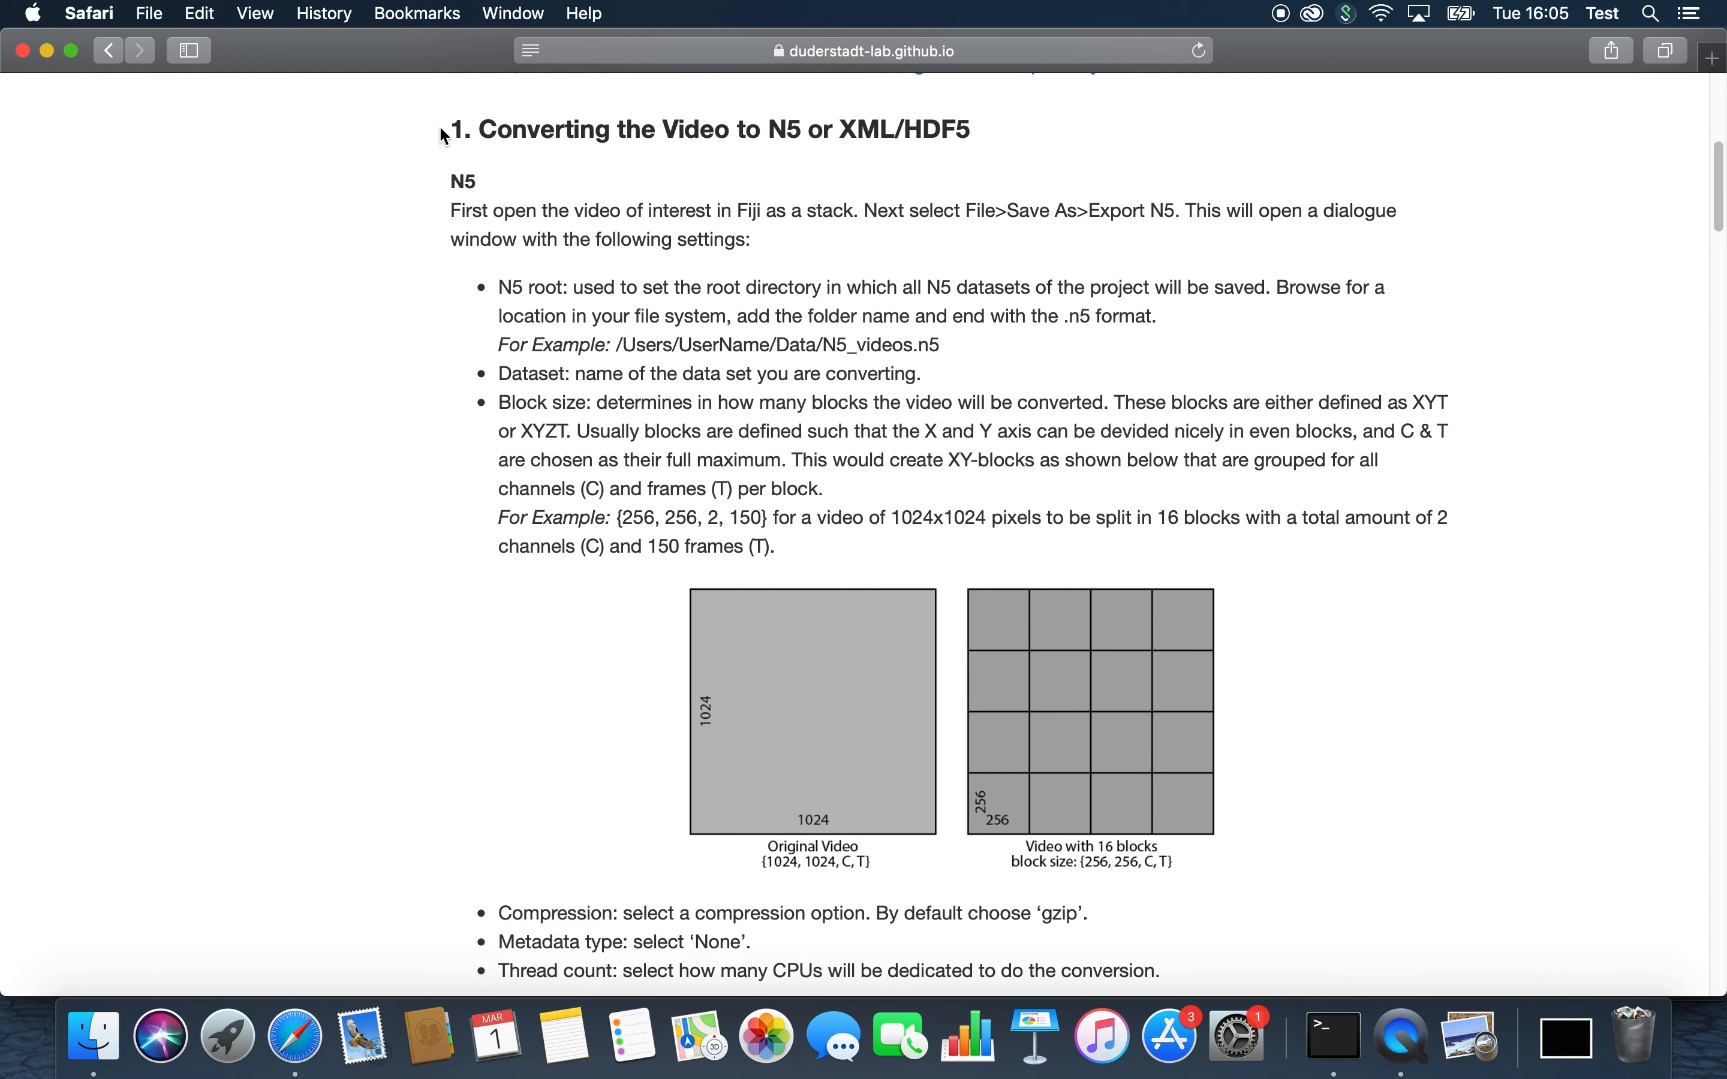
# Step: Minimize the browser, launch Fiji from the Desktop folder and reposition its main window
pyautogui.click(49, 50)
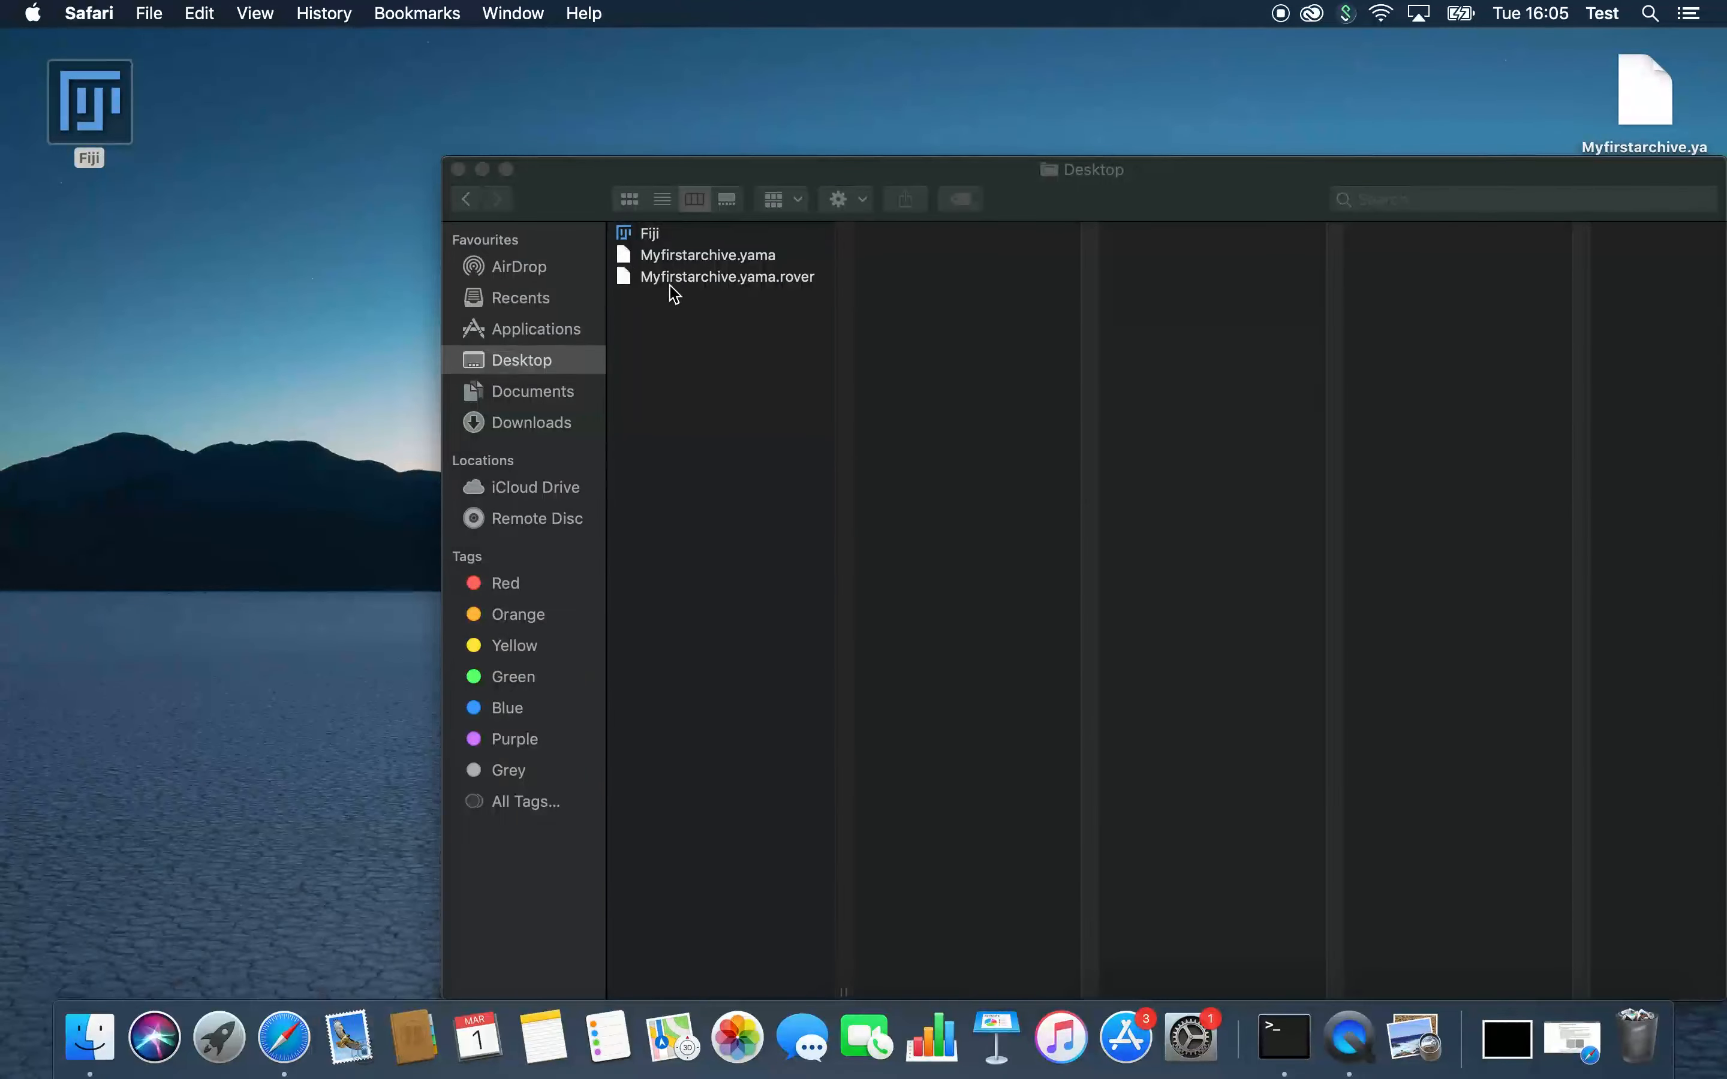
pyautogui.doubleClick(654, 234)
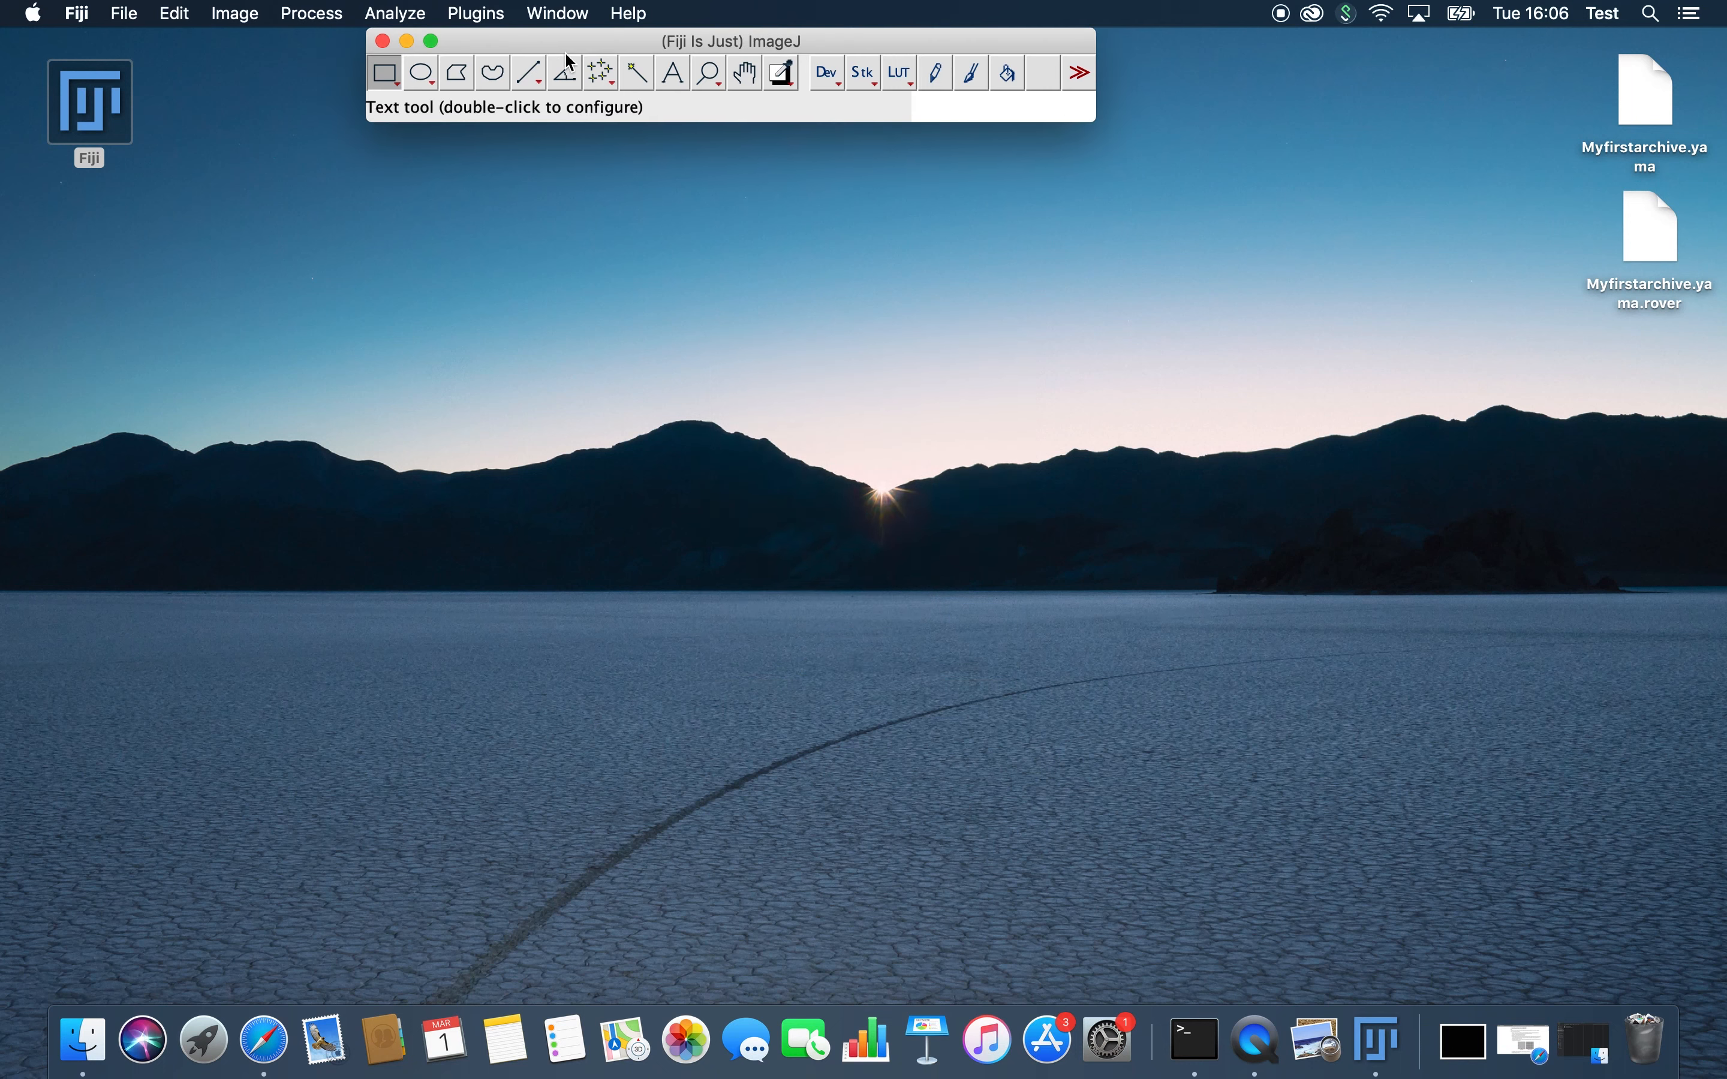
pyautogui.moveTo(564, 41); pyautogui.dragTo(658, 46)
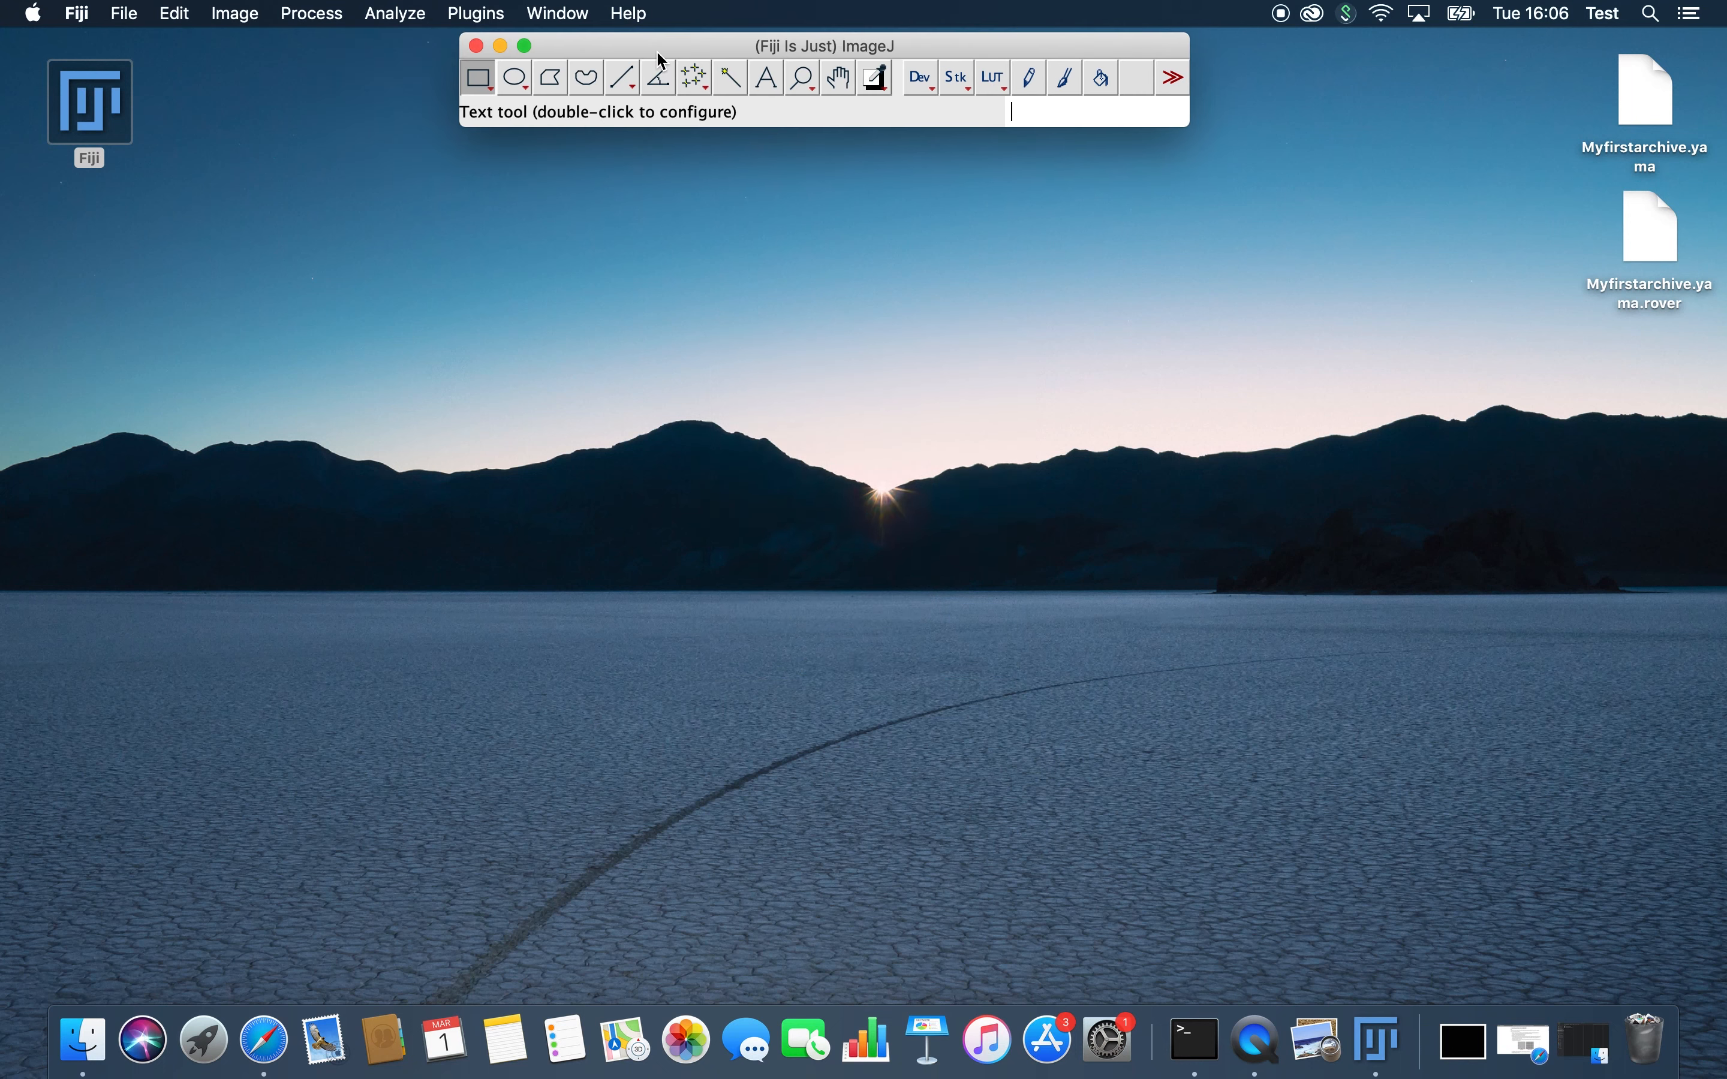
# Step: Open TestVideo.tif from the Downloads folder in Fiji and place the video below the main window
pyautogui.click(118, 11)
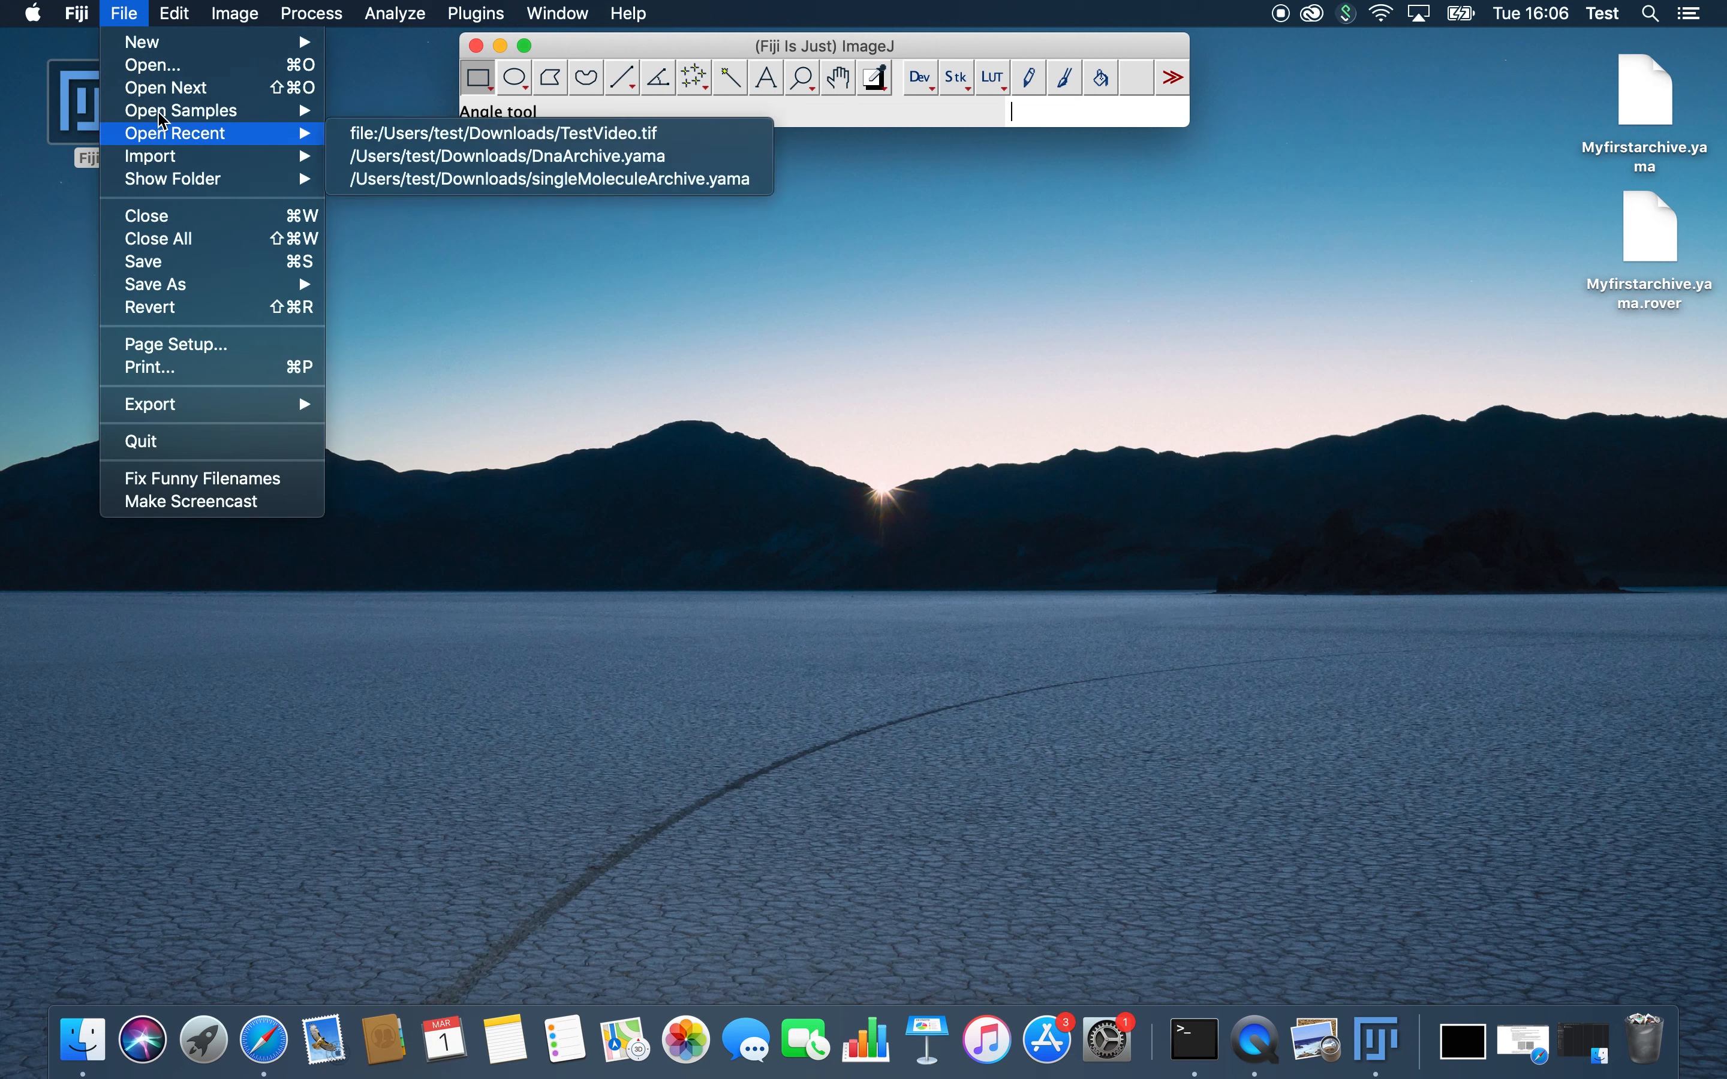
pyautogui.click(160, 67)
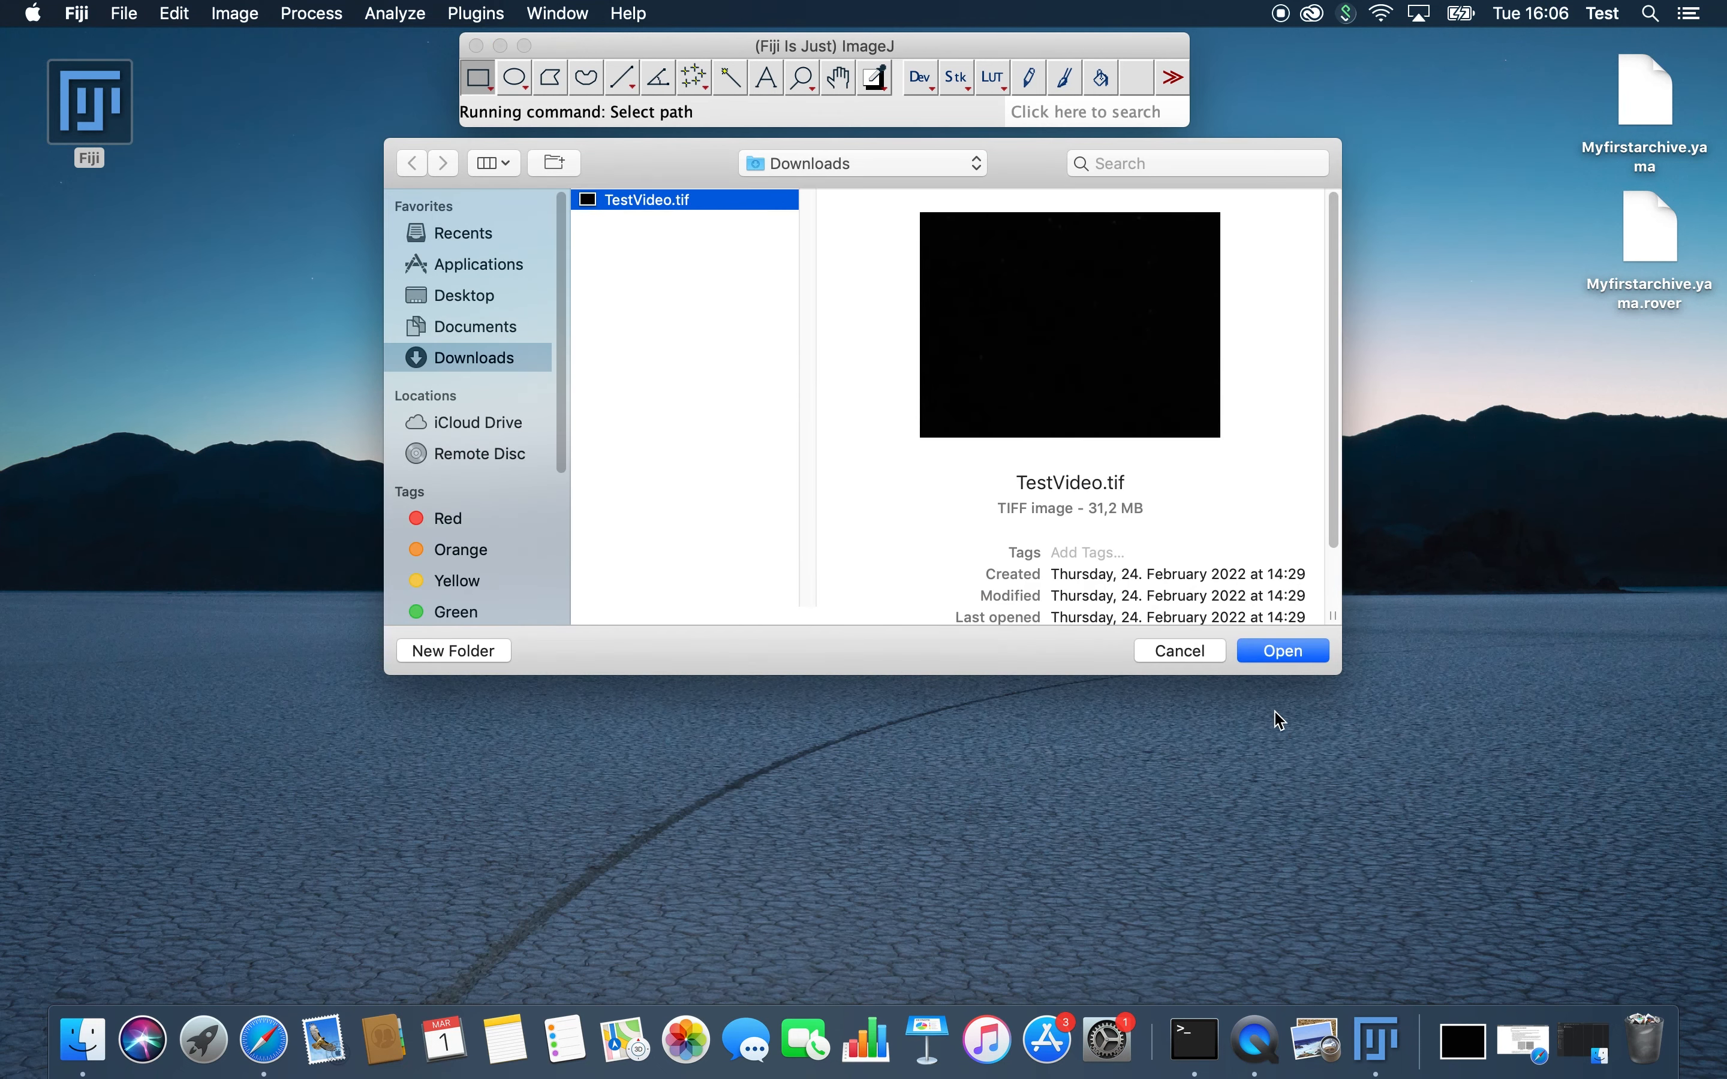
pyautogui.click(1281, 650)
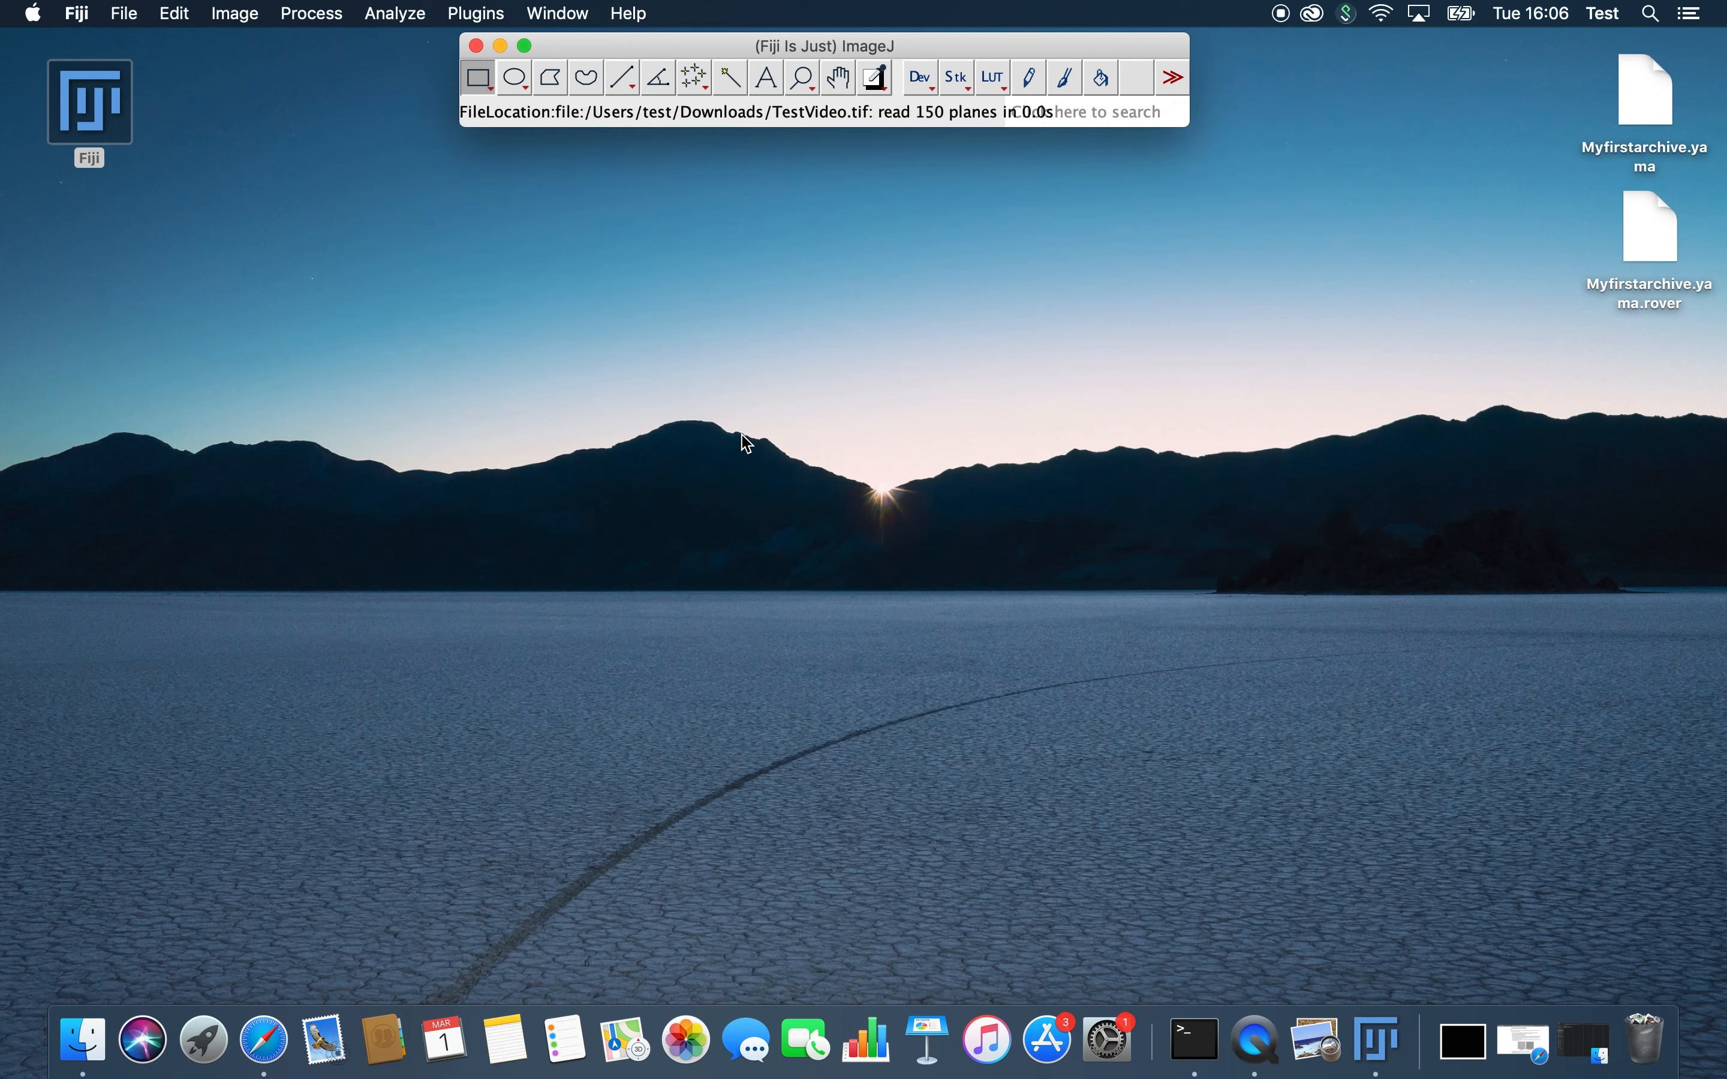
pyautogui.moveTo(699, 148); pyautogui.dragTo(799, 211)
pyautogui.moveTo(600, 593); pyautogui.dragTo(526, 591)
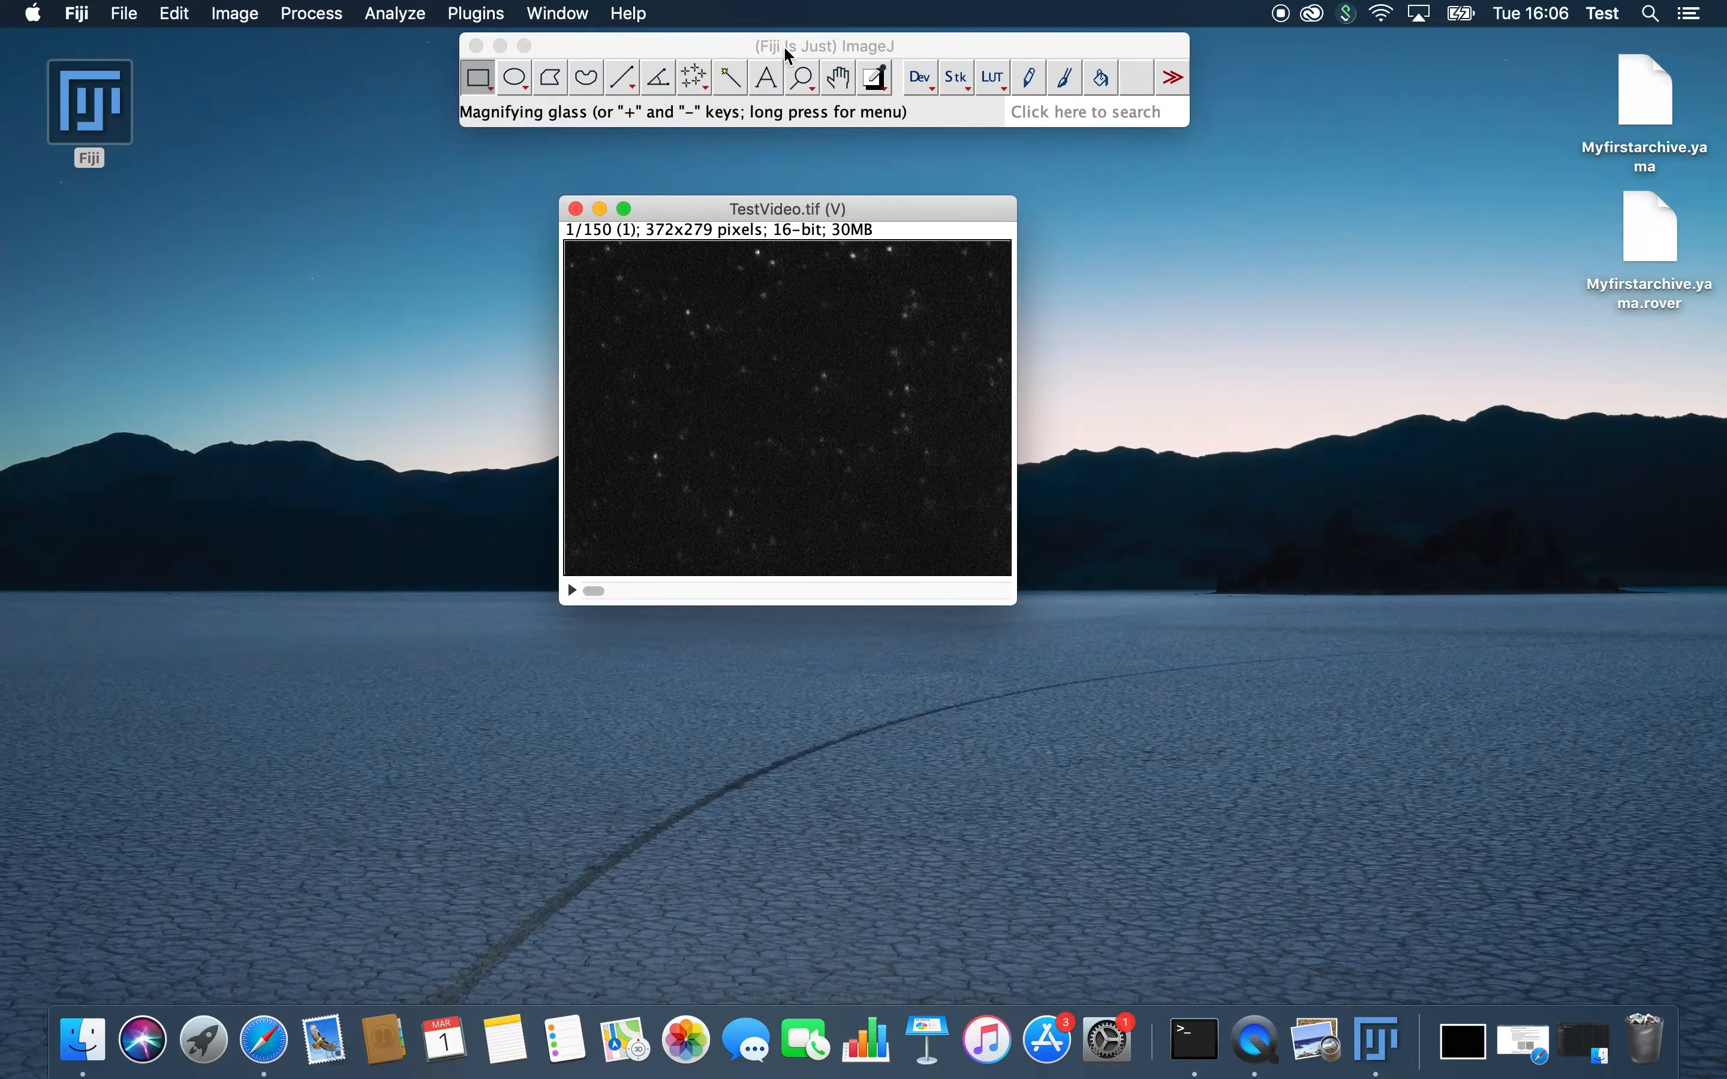
# Step: Start an N5 export of the TestVideo.tif stack
pyautogui.click(753, 125)
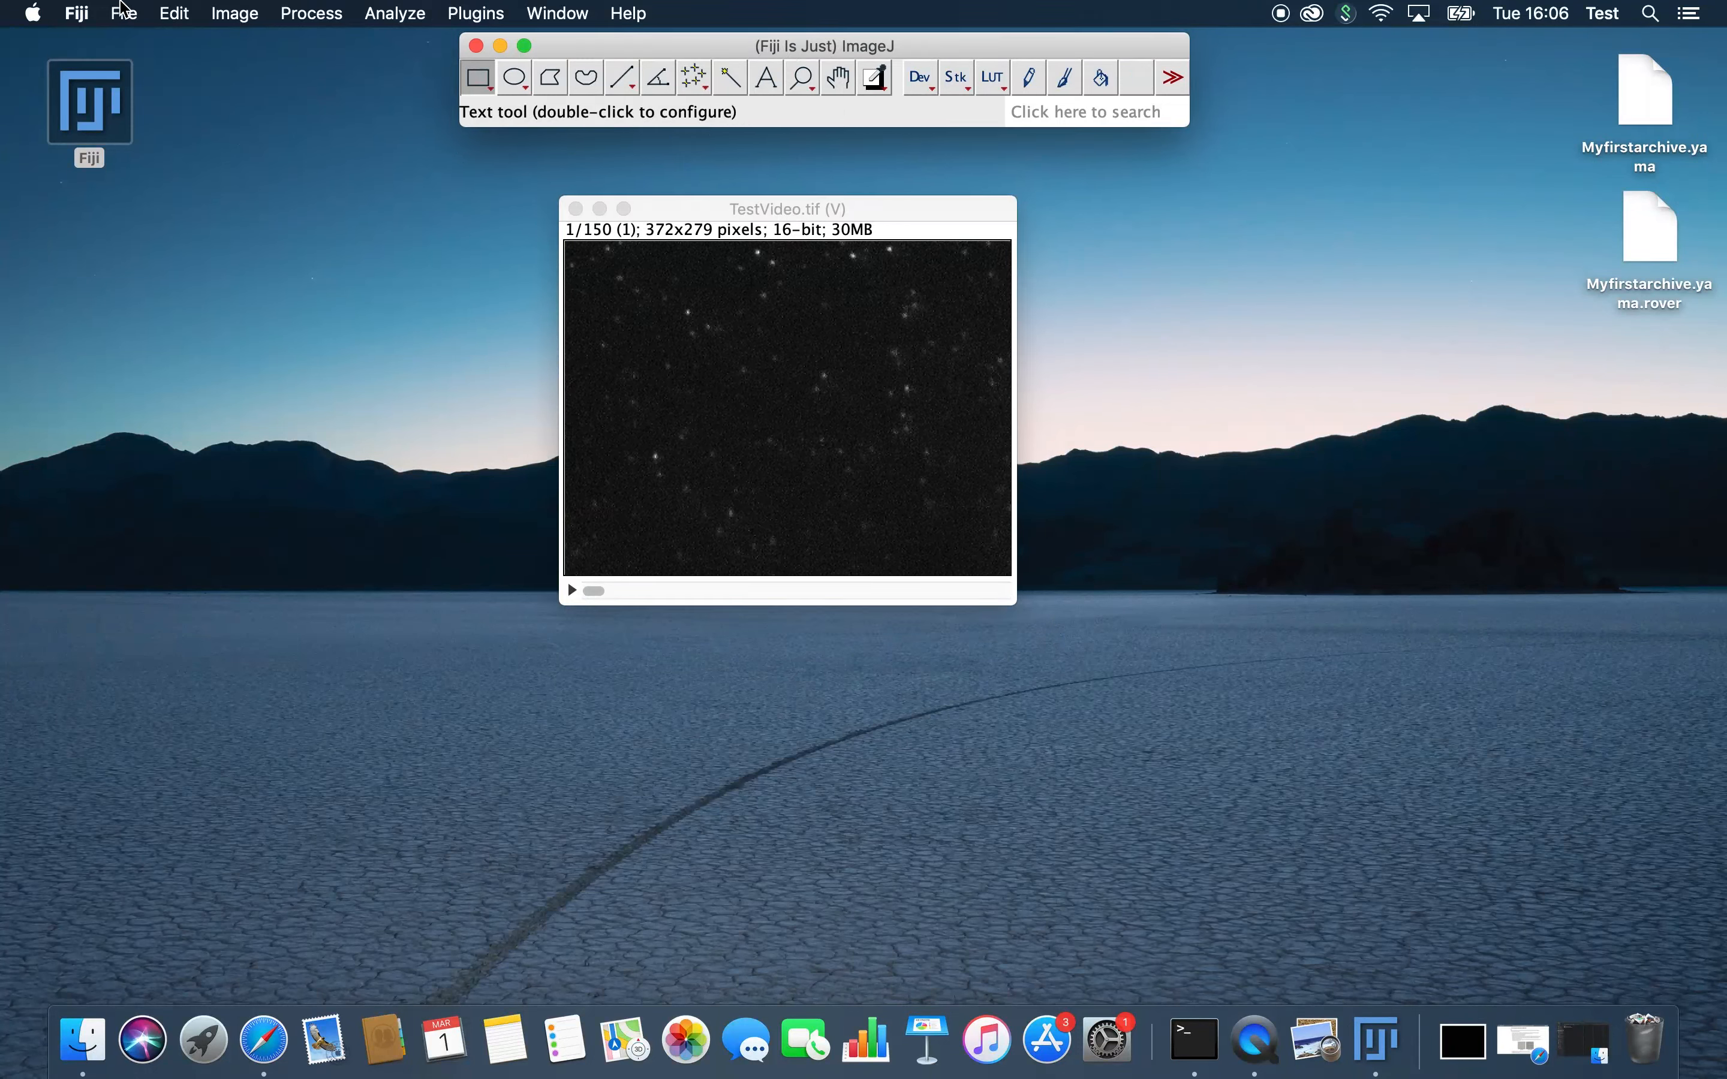
pyautogui.click(124, 13)
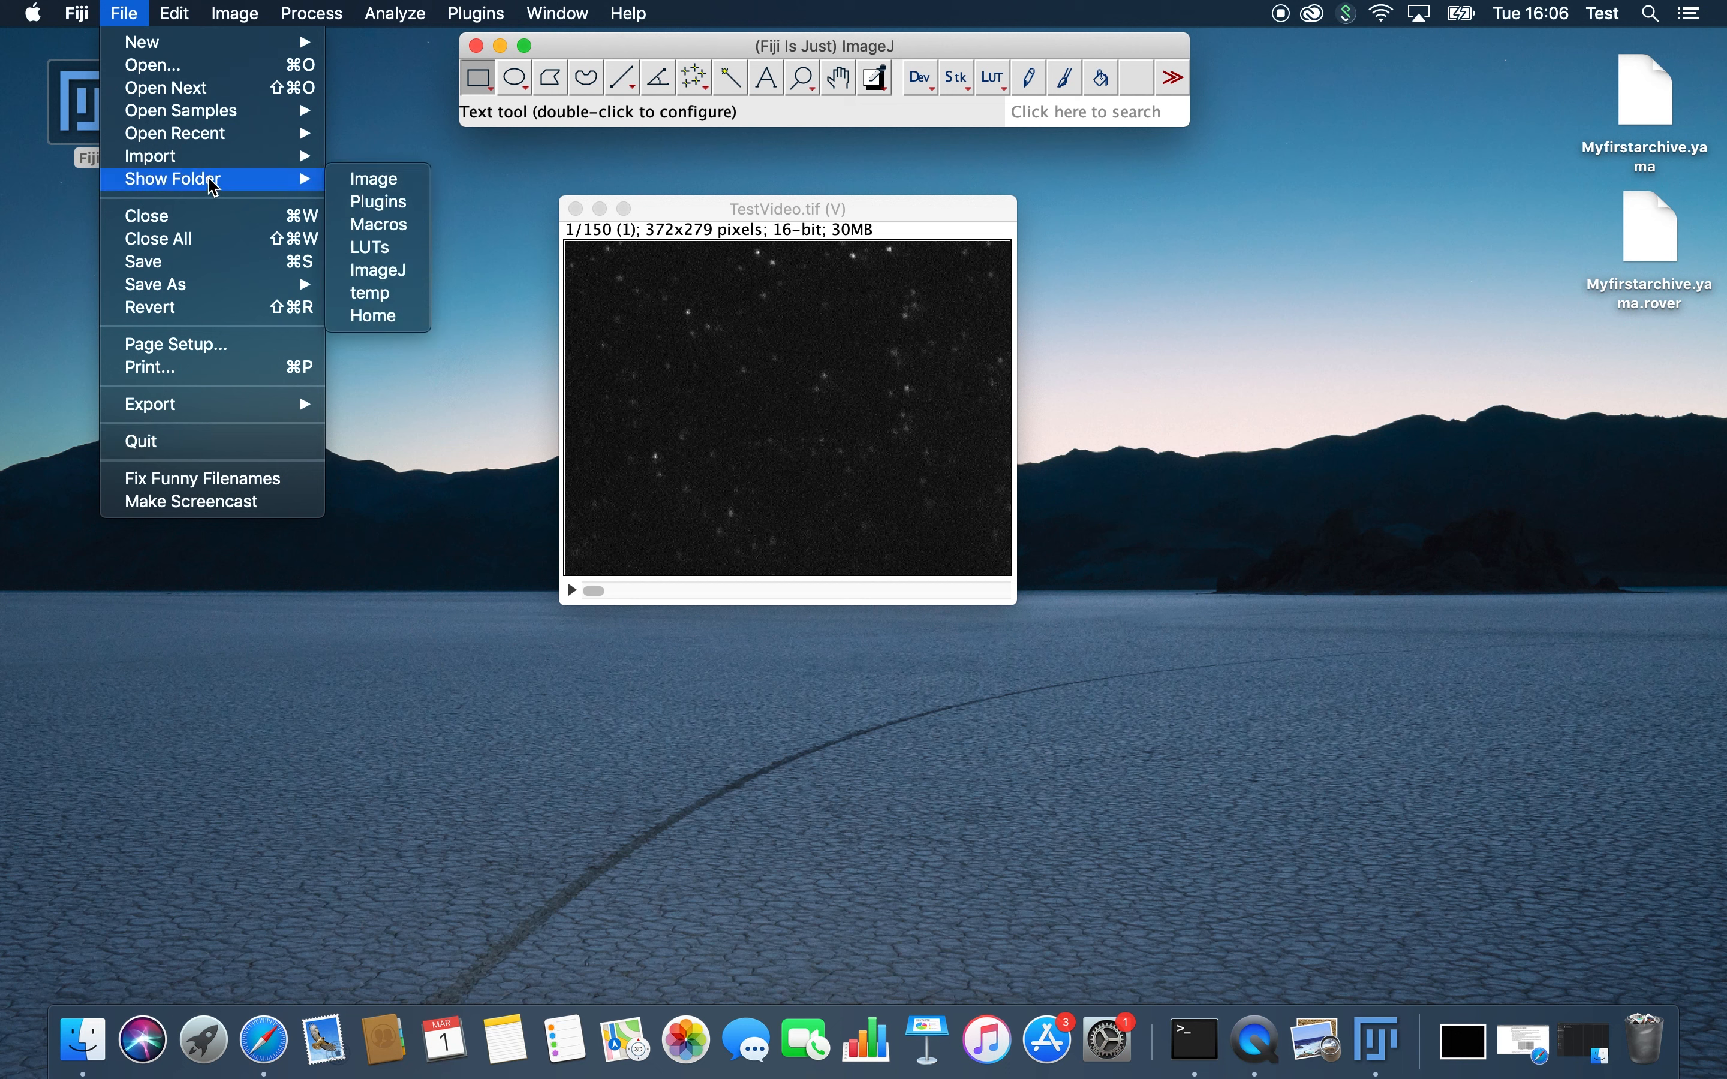
pyautogui.moveTo(271, 285)
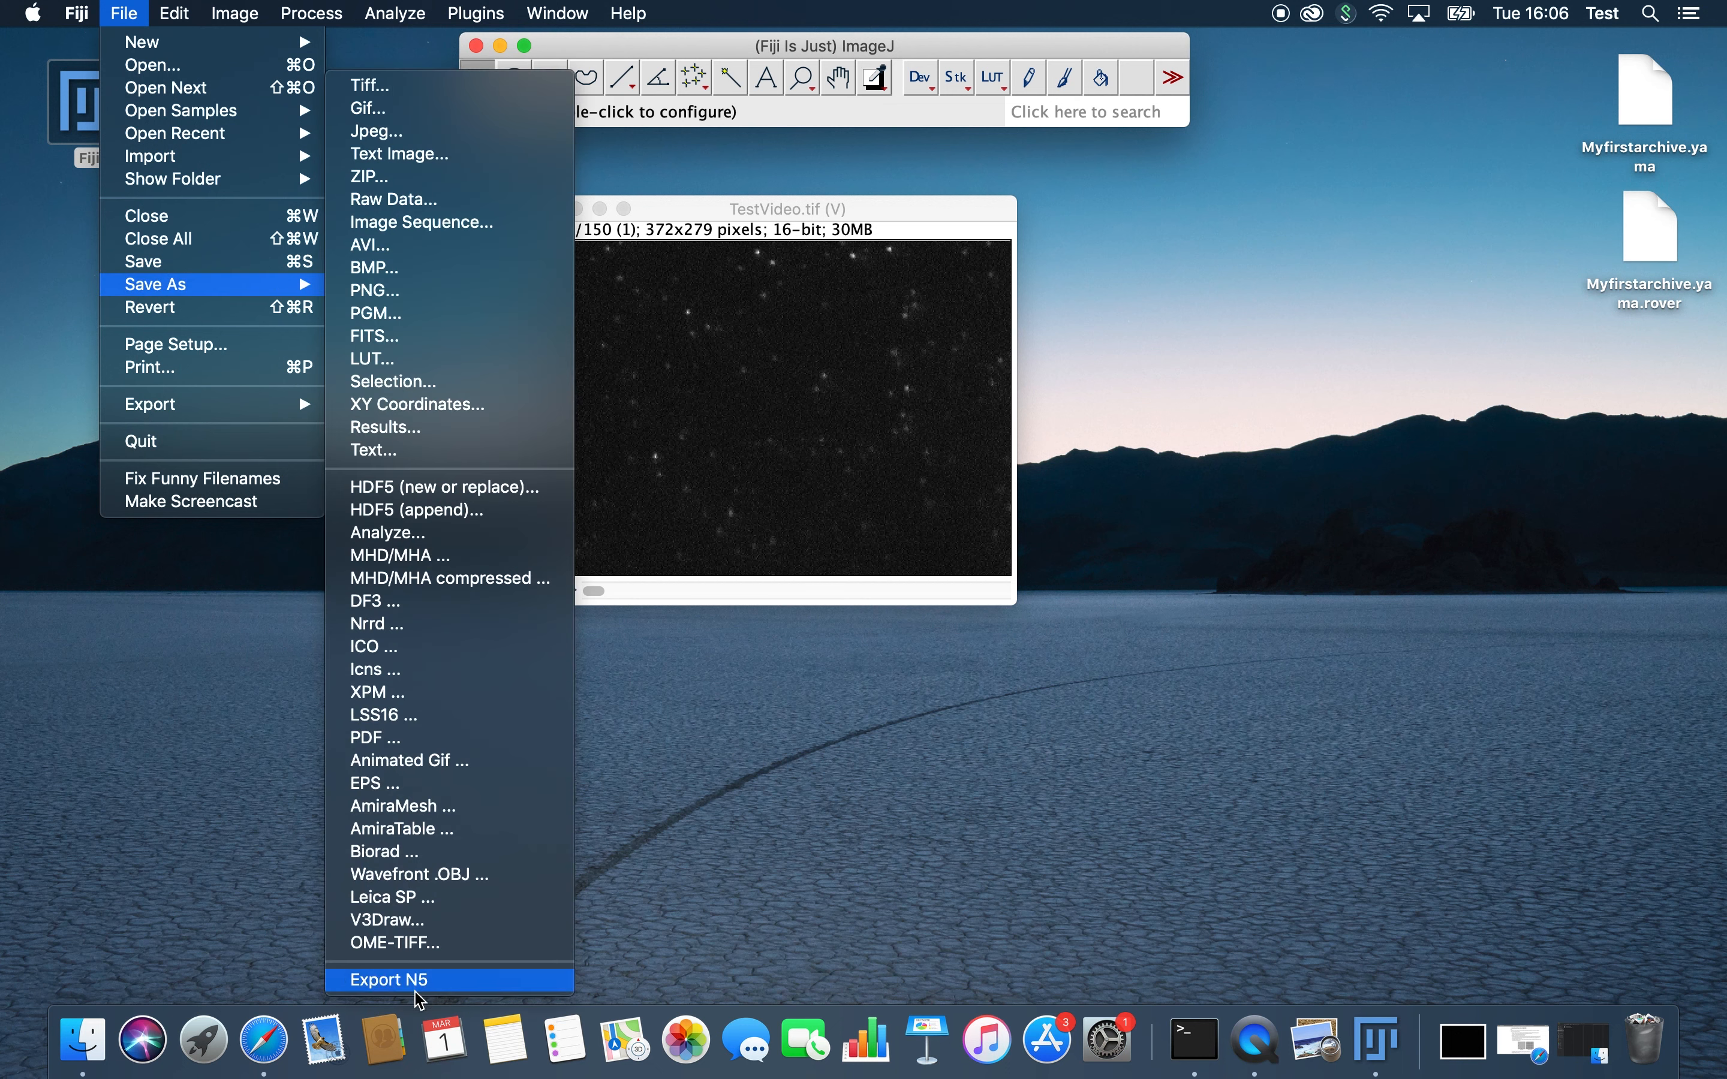
pyautogui.click(391, 979)
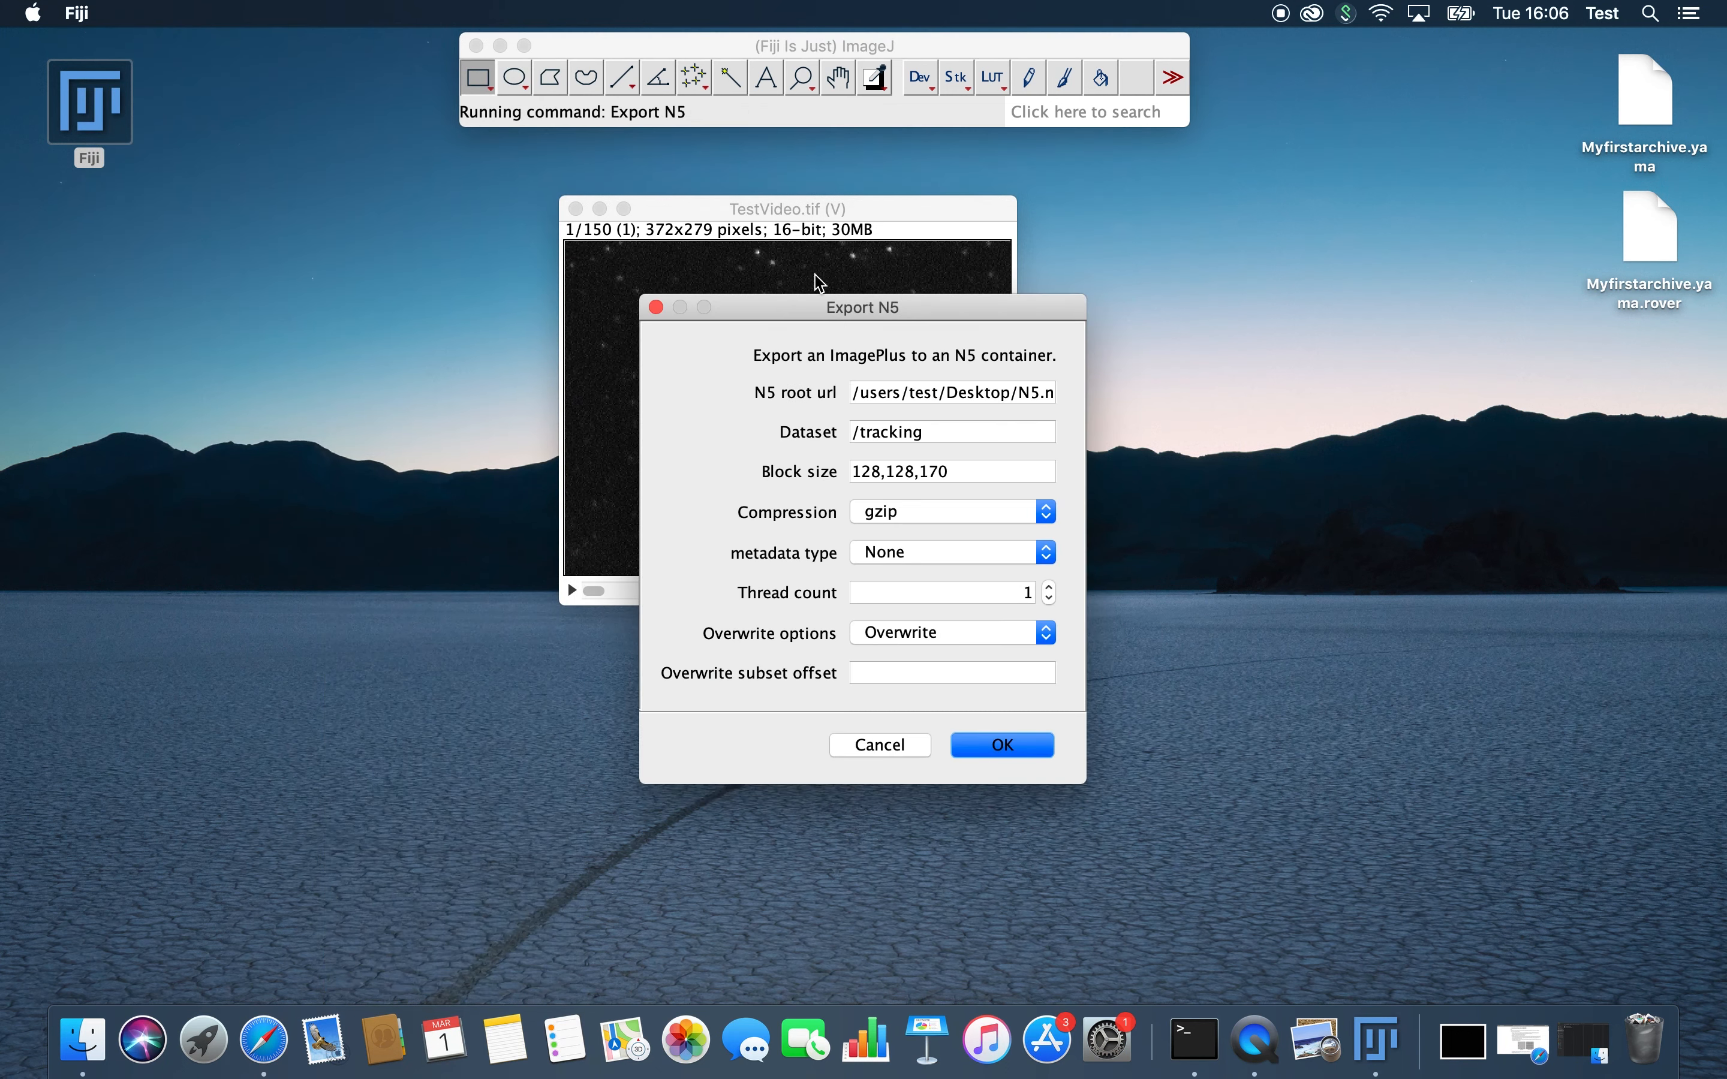
# Step: Place the Export N5 dialog over the browser tutorial, beside the example export settings, for comparison
pyautogui.click(257, 1046)
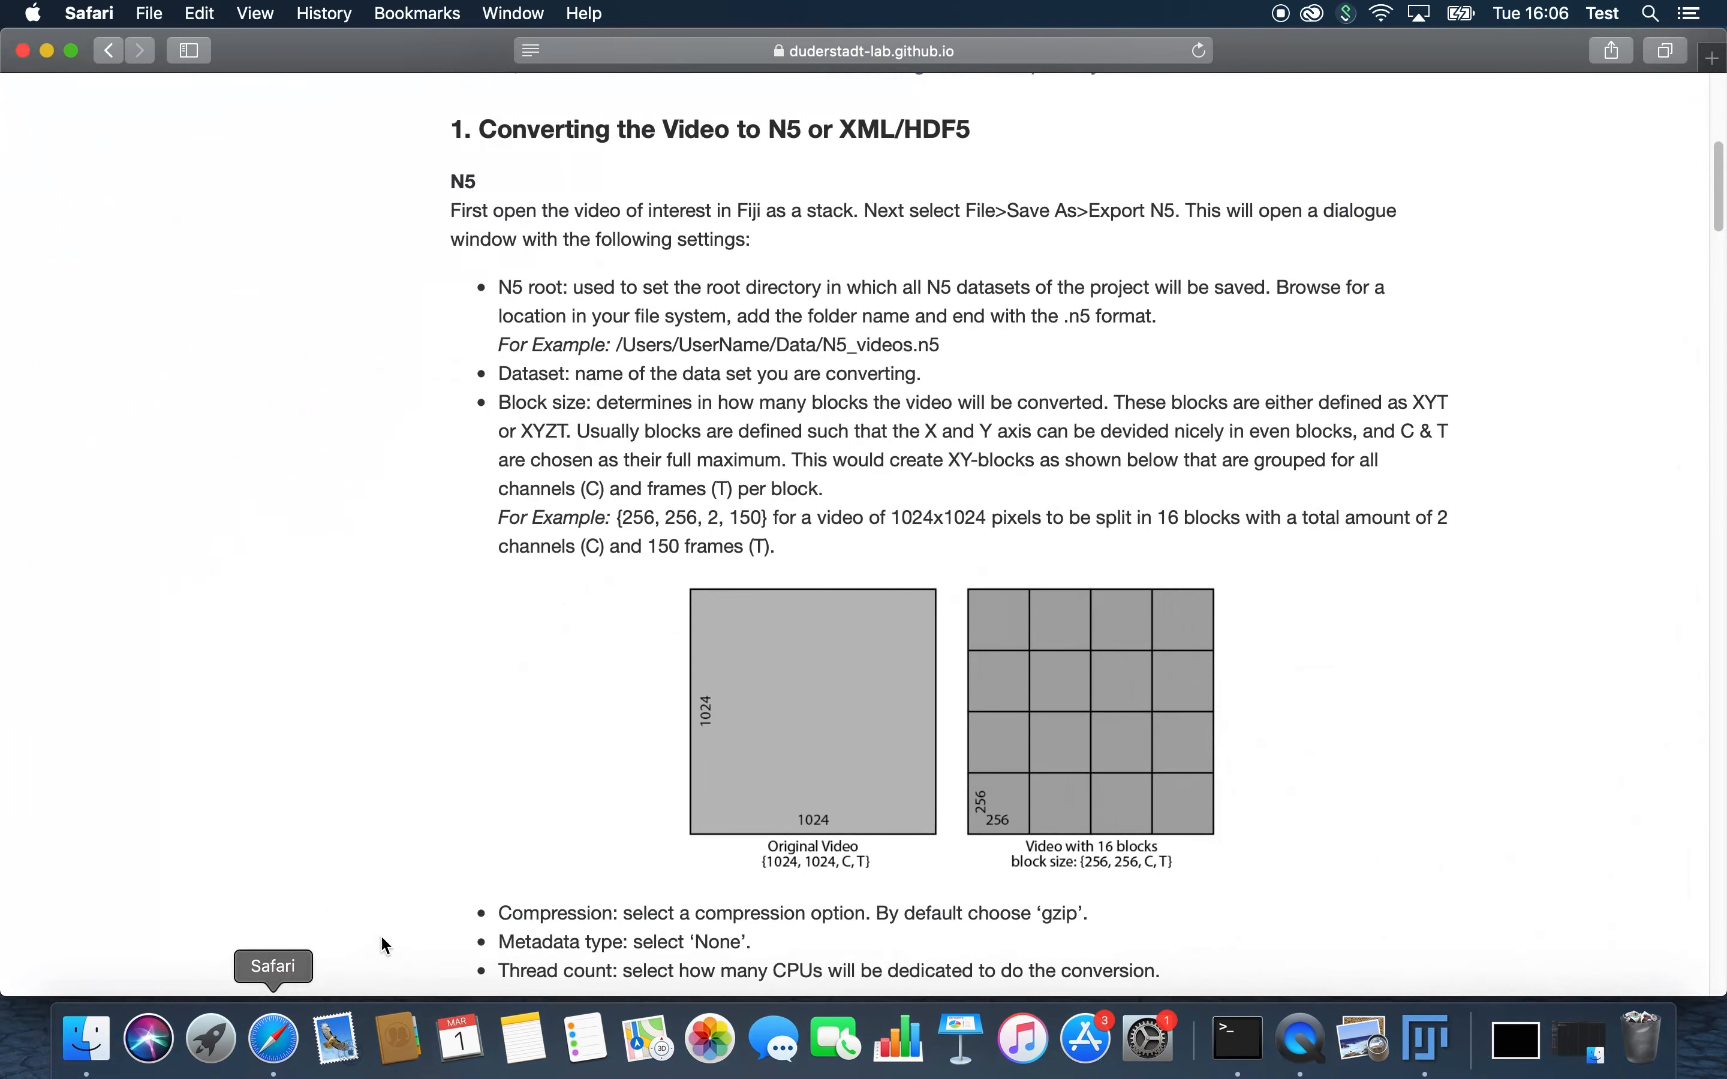
pyautogui.rightClick(1429, 1045)
pyautogui.click(1472, 814)
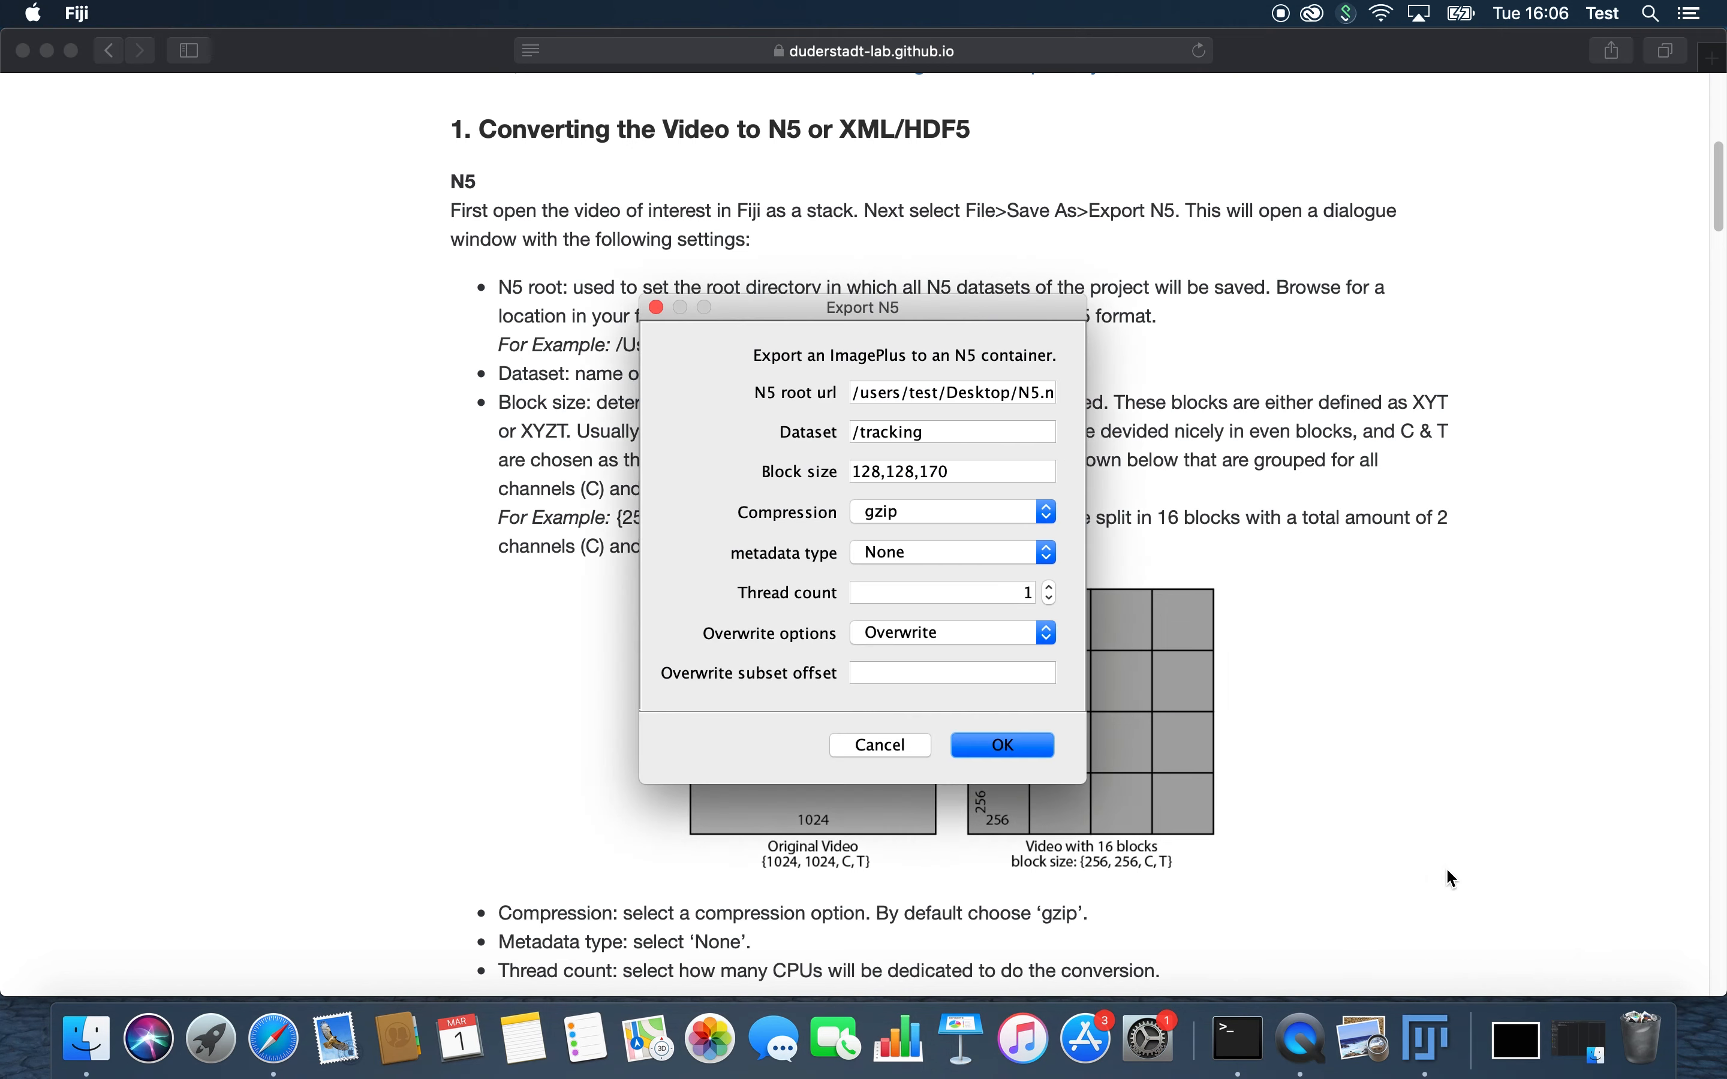
pyautogui.moveTo(921, 293); pyautogui.dragTo(306, 293)
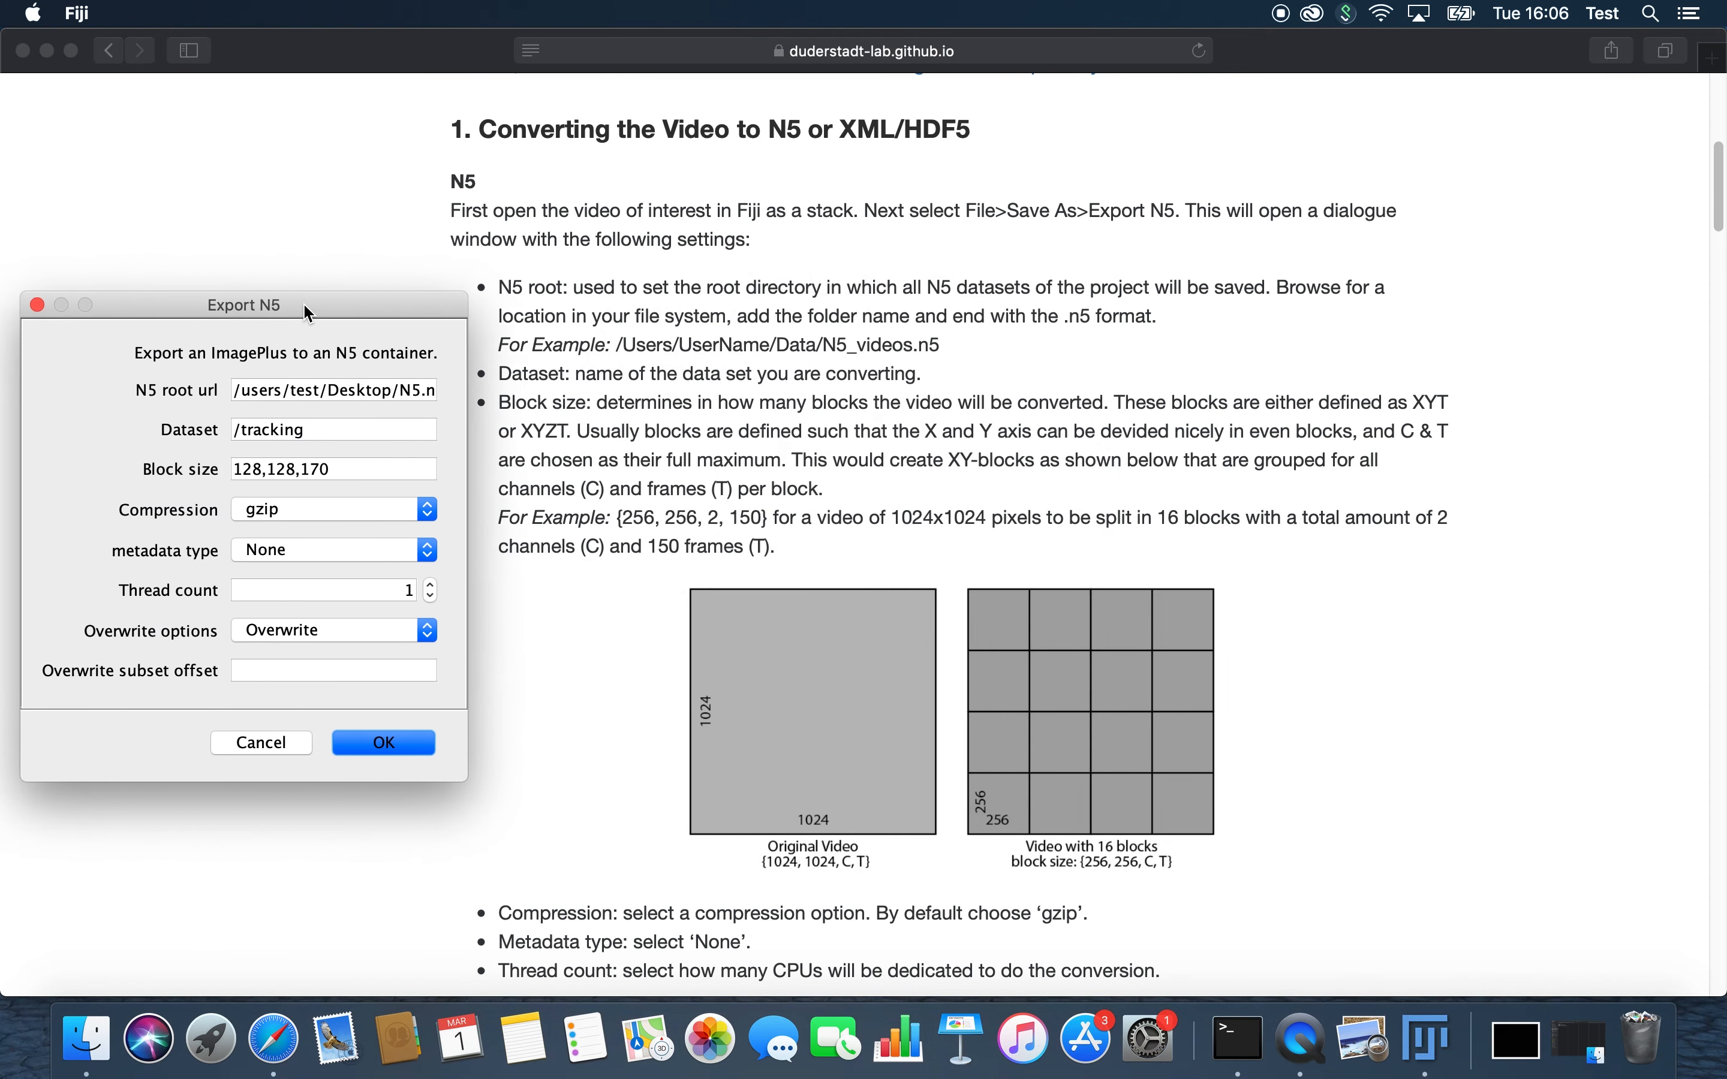
pyautogui.scroll(-5, 717, 606)
pyautogui.scroll(-2, 720, 608)
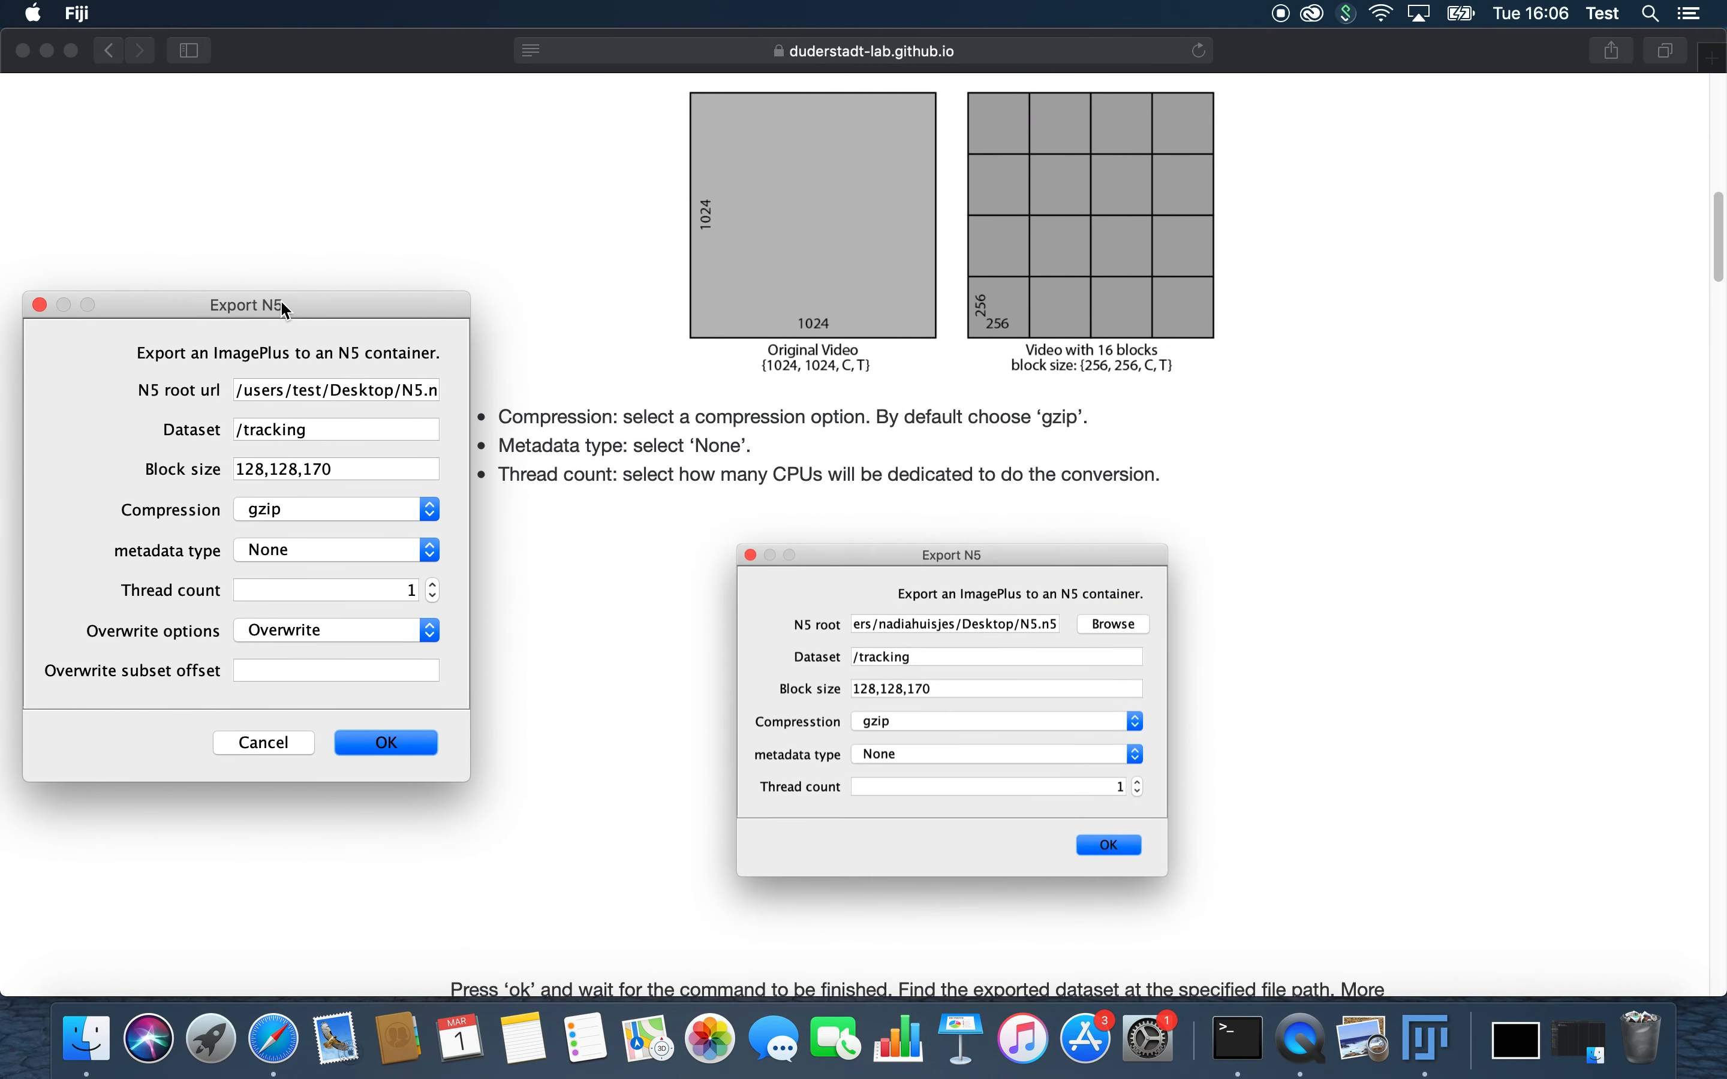
# Step: Widen the Export N5 dialog and export to /users/test/Desktop/N5.n5 with dataset /tracking, block size 128,128,170, gzip compression and no metadata
pyautogui.moveTo(285, 304); pyautogui.dragTo(527, 448)
pyautogui.moveTo(723, 588); pyautogui.dragTo(876, 598)
pyautogui.moveTo(701, 449); pyautogui.dragTo(562, 464)
pyautogui.click(522, 550)
pyautogui.click(424, 590)
pyautogui.click(481, 632)
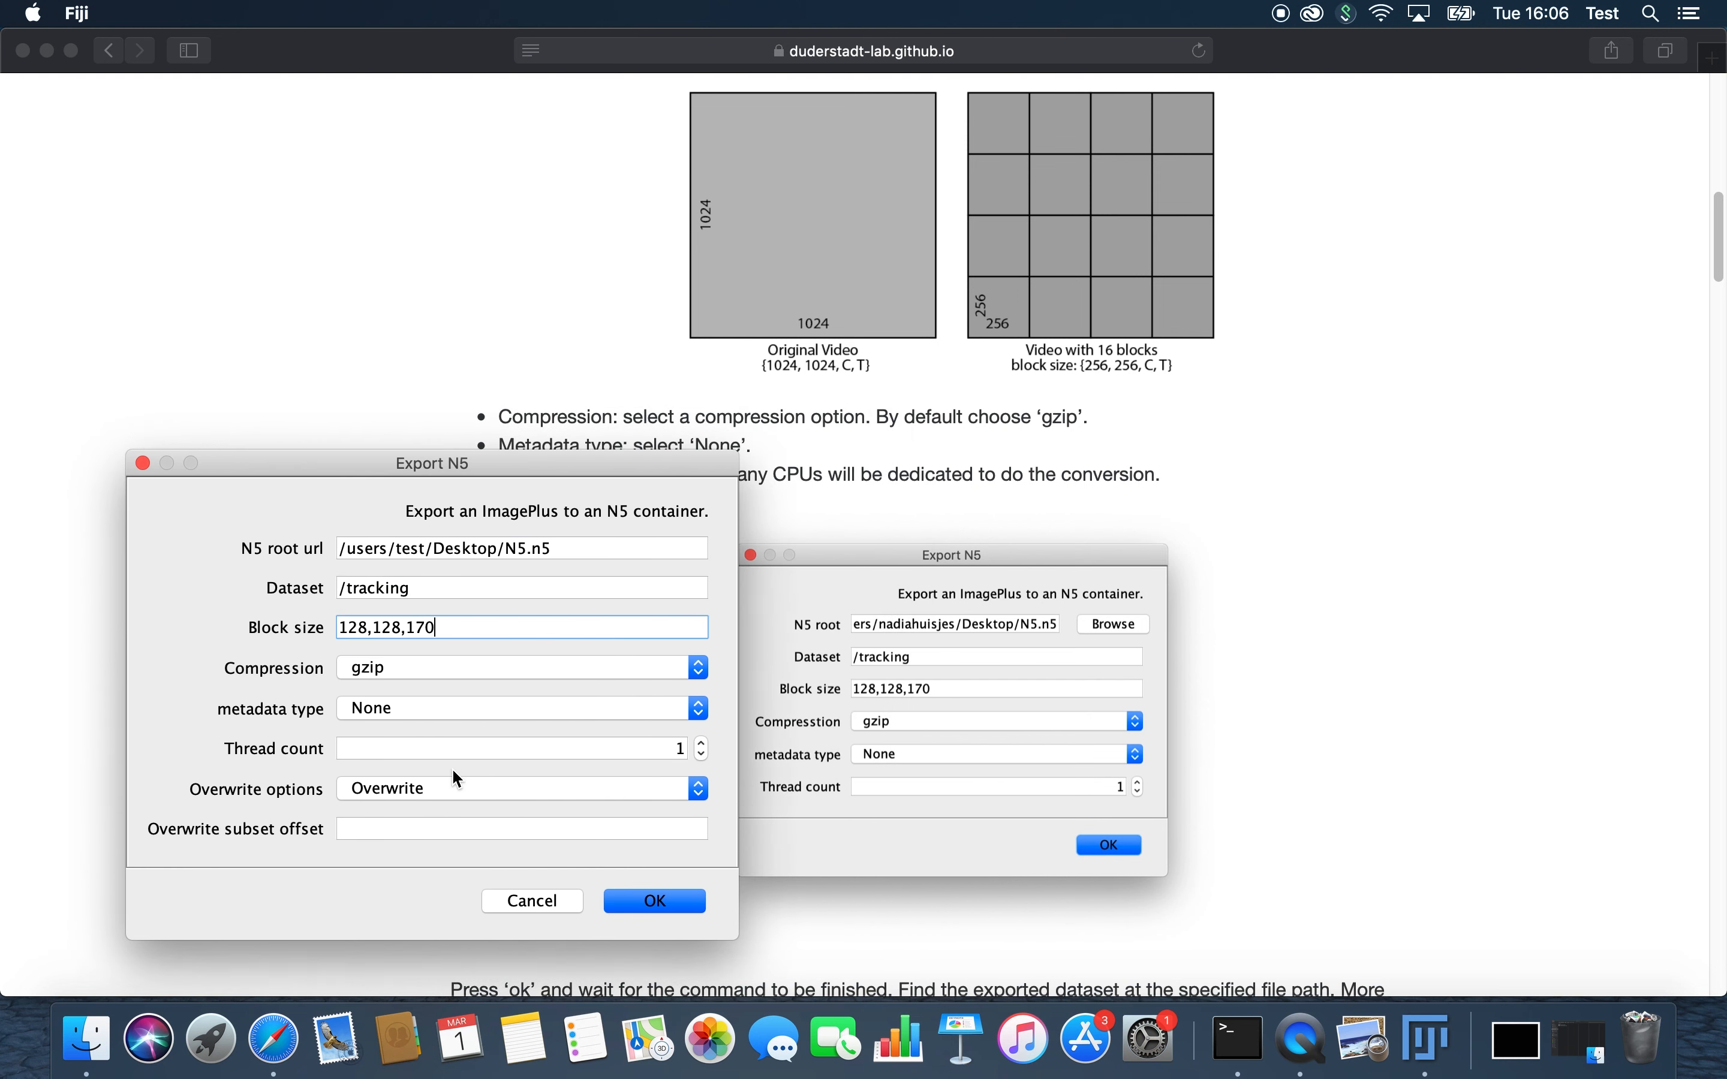
pyautogui.click(671, 907)
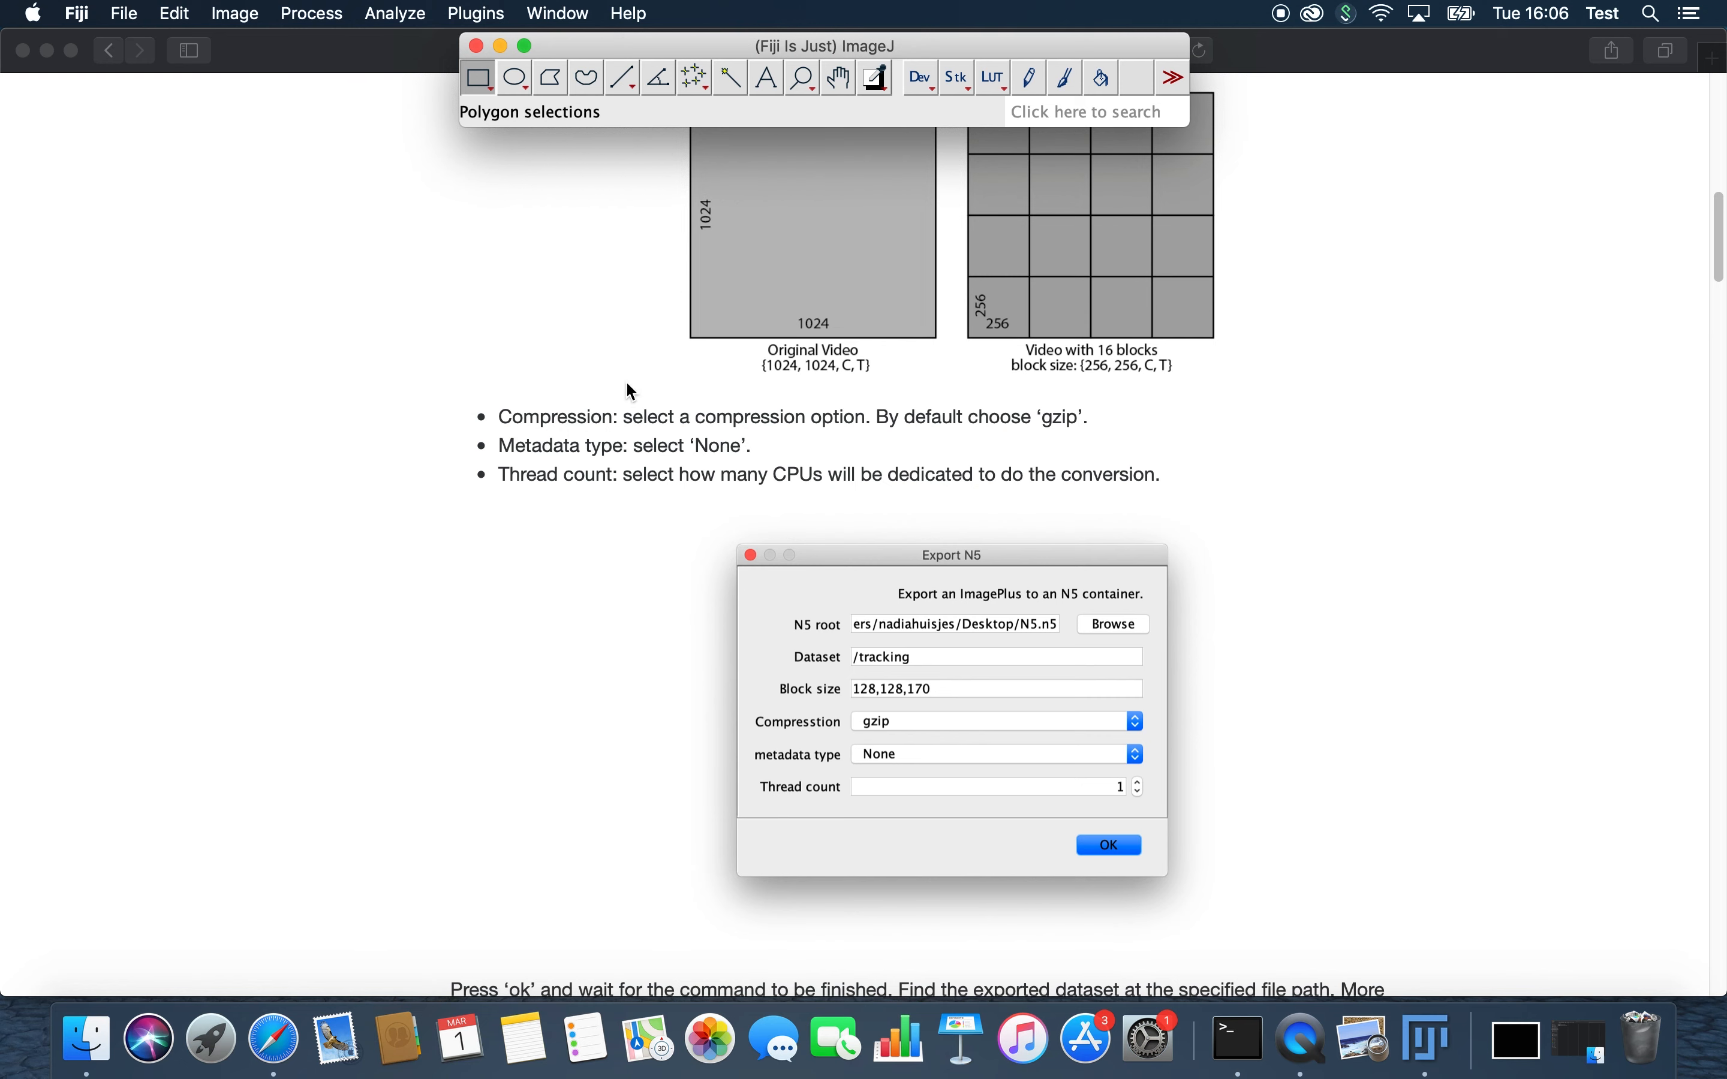
# Step: Start the BigDataViewer export of the current image as XML/HDF5 and place its dialog beside the tutorial's example settings
pyautogui.scroll(-10, 603, 486)
pyautogui.scroll(3, 604, 486)
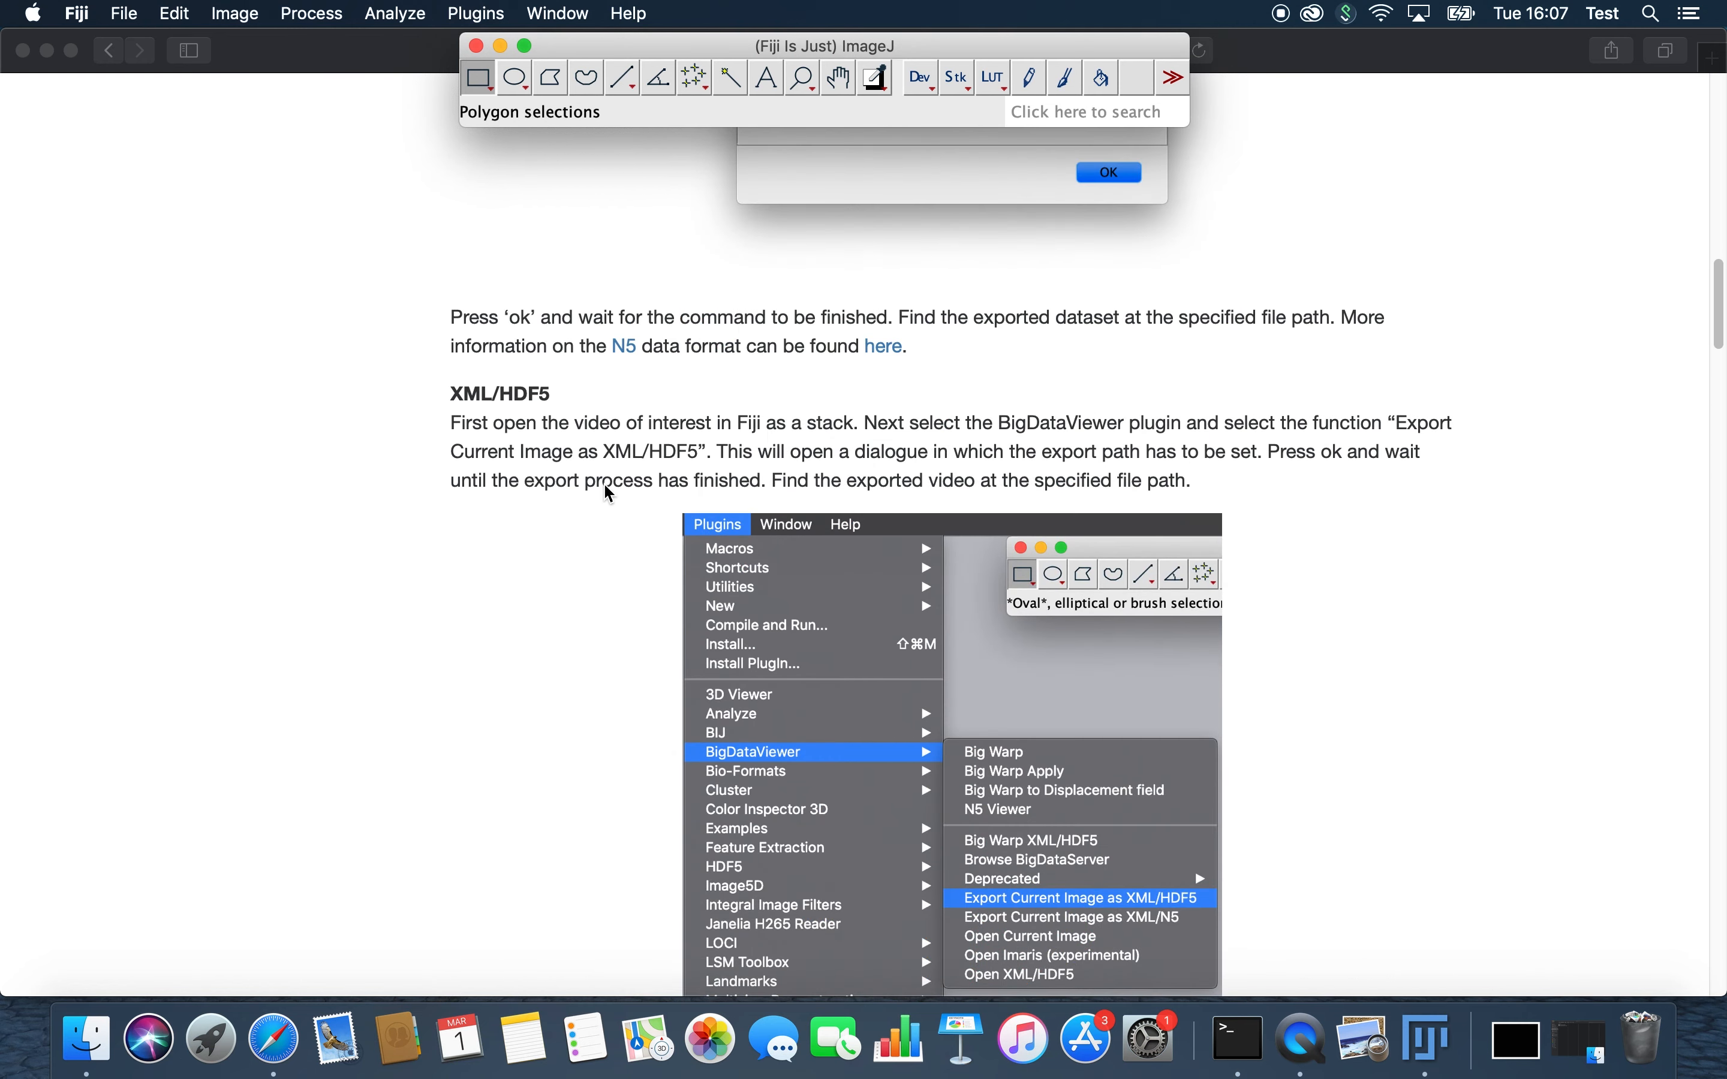
pyautogui.scroll(-1, 605, 394)
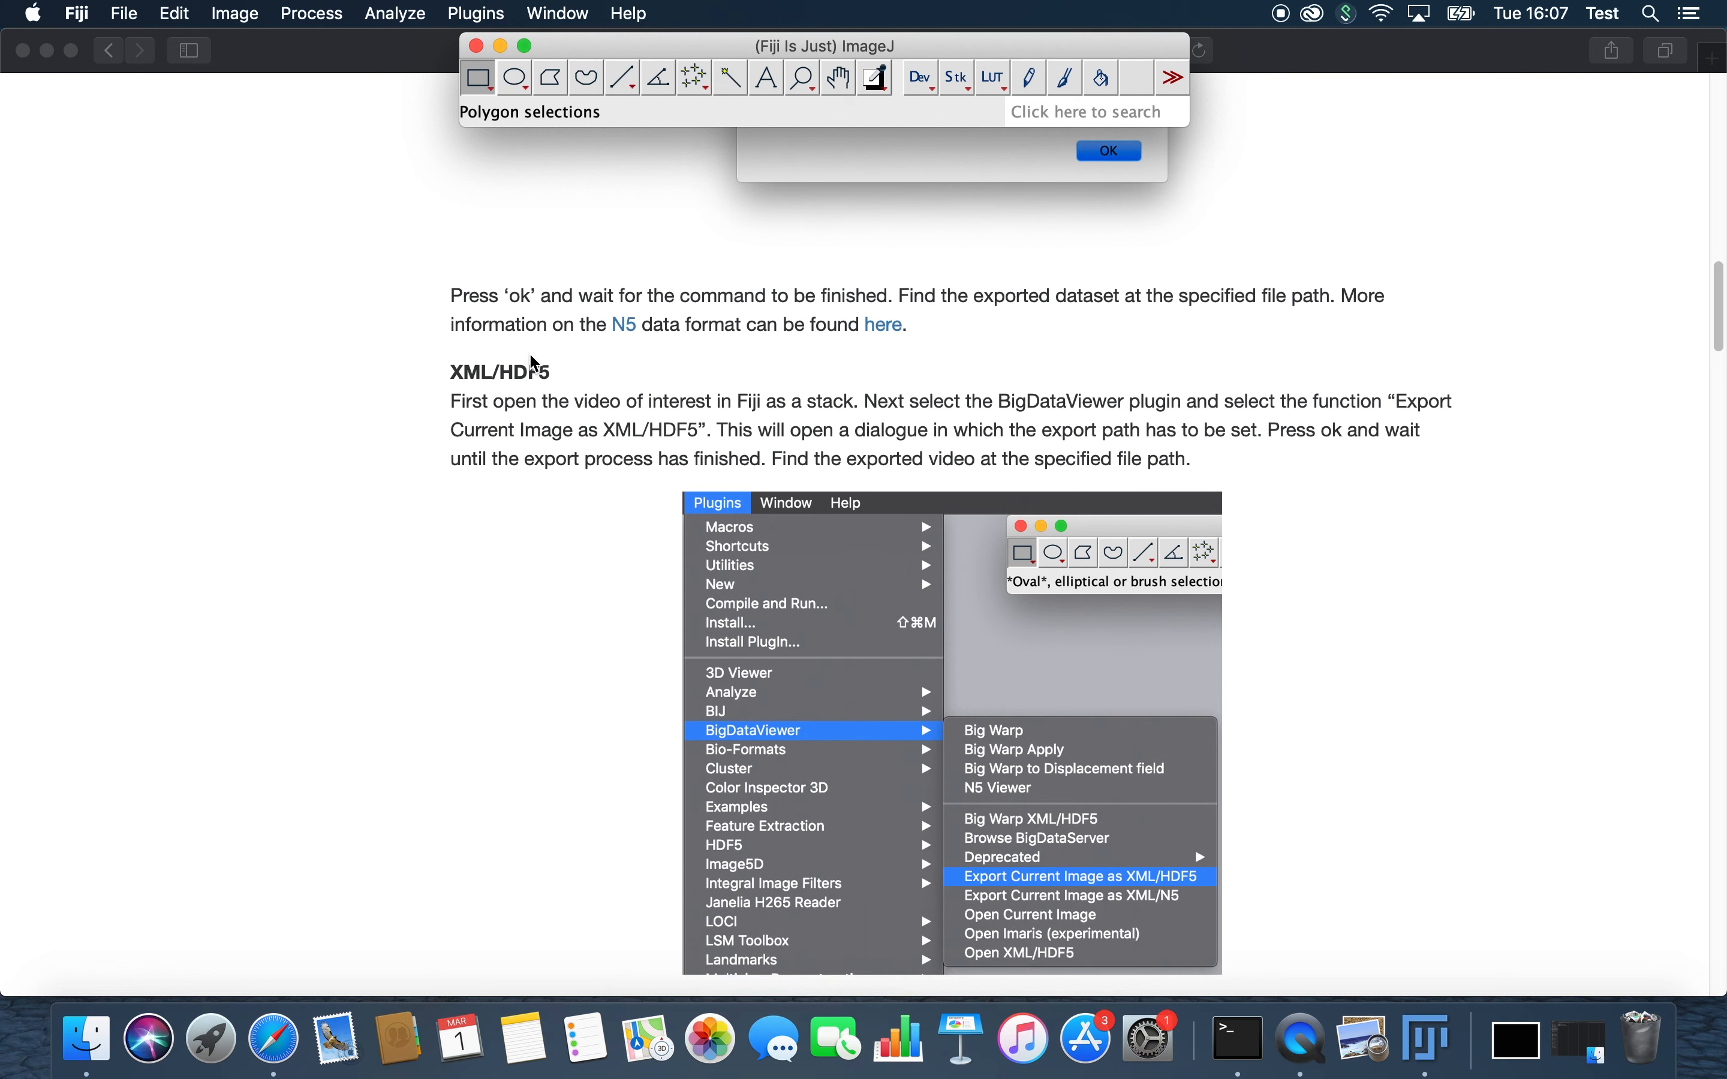
pyautogui.moveTo(679, 56); pyautogui.dragTo(739, 127)
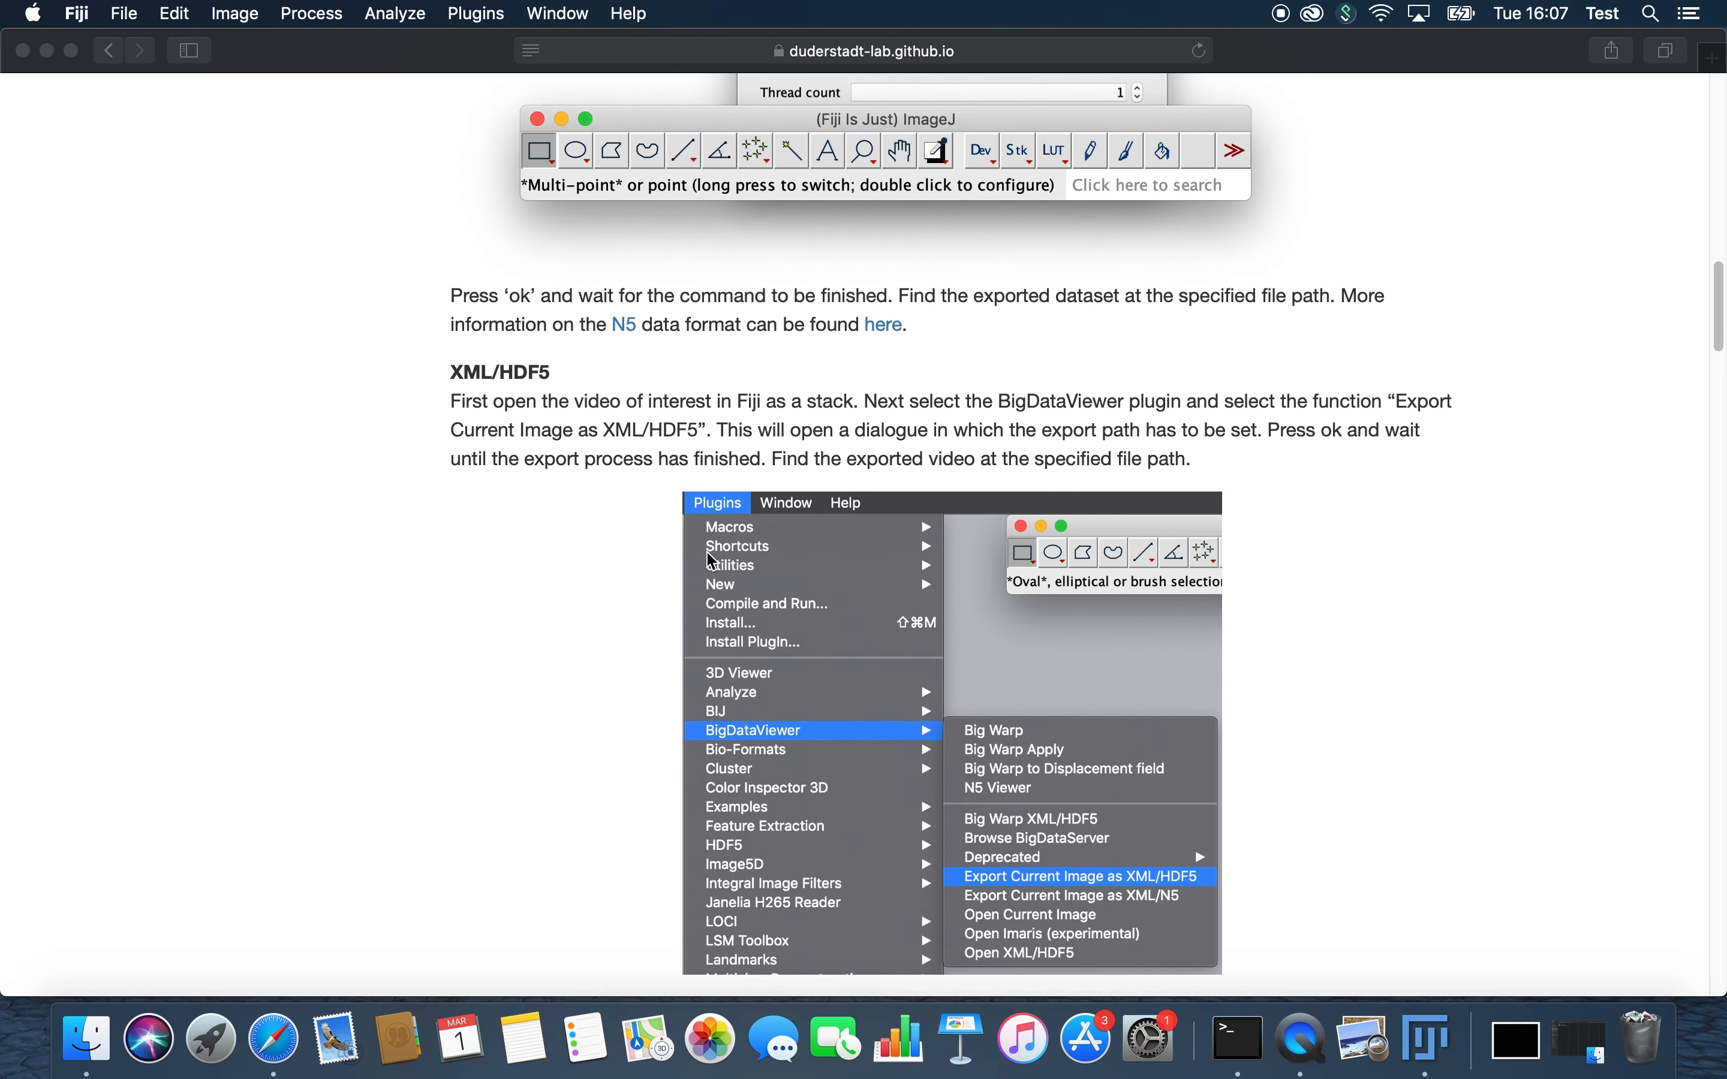
pyautogui.scroll(-10, 643, 576)
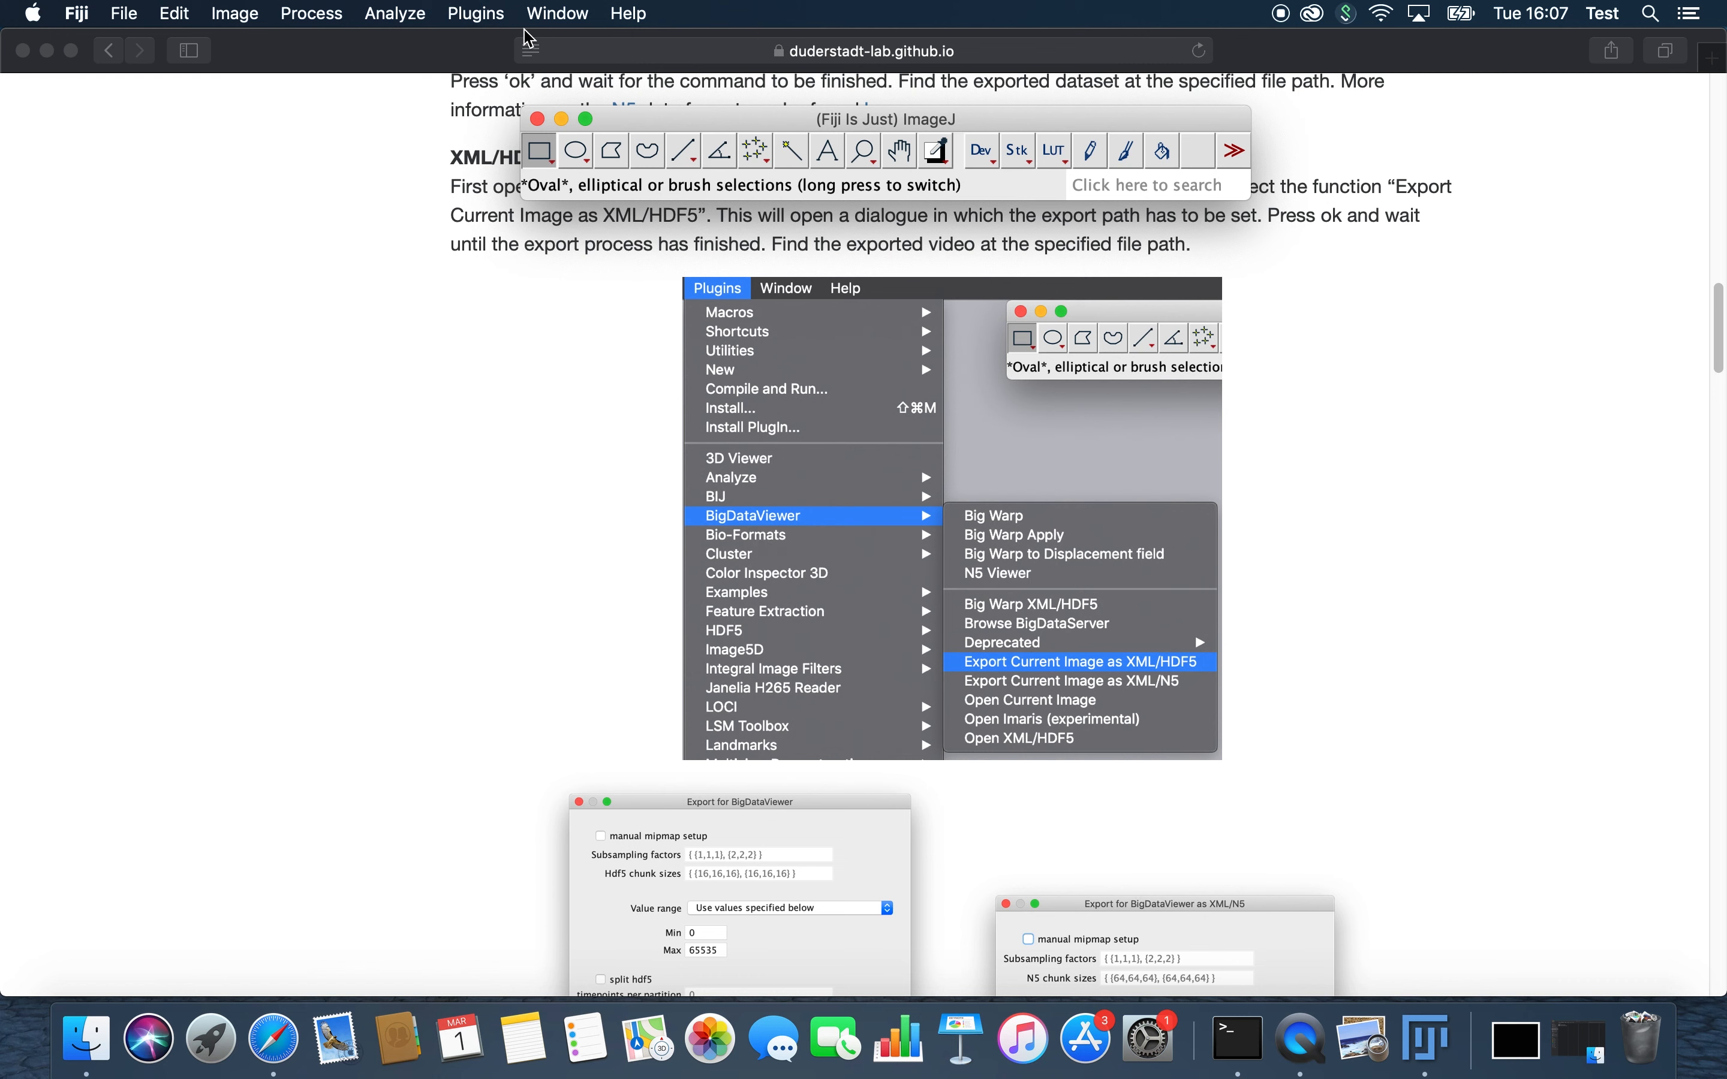
pyautogui.click(503, 16)
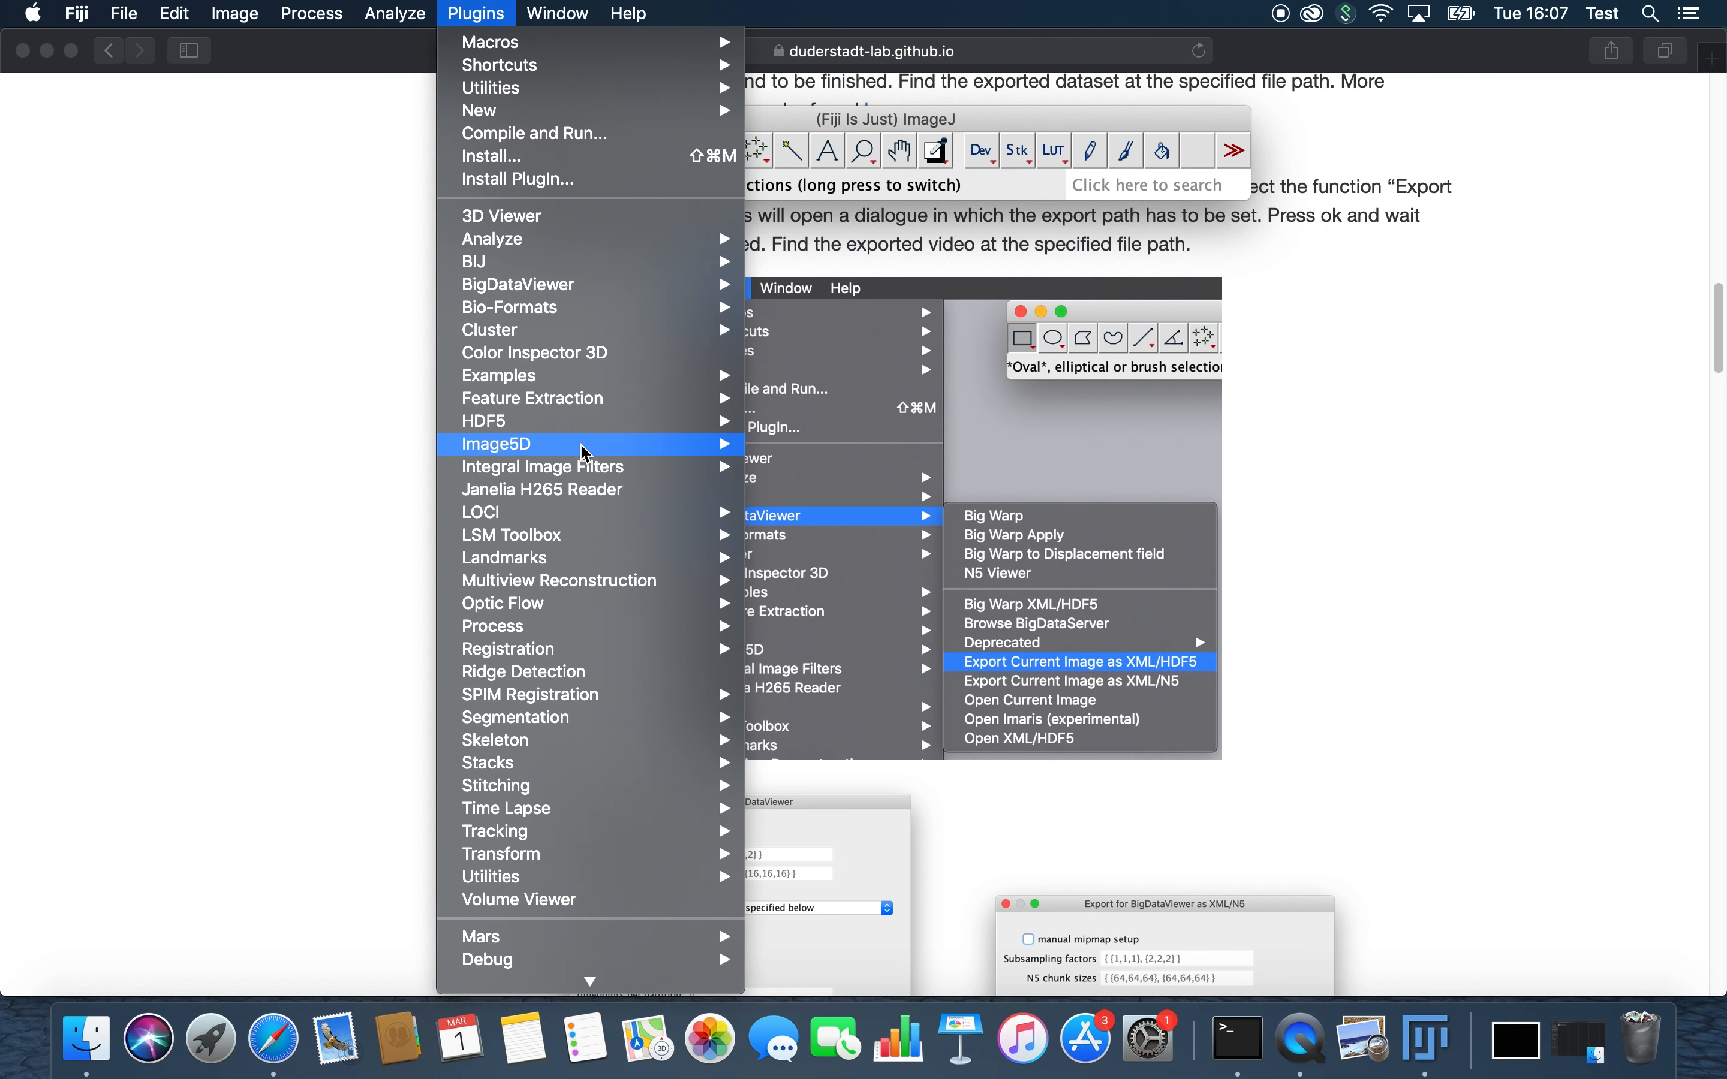
pyautogui.moveTo(579, 290)
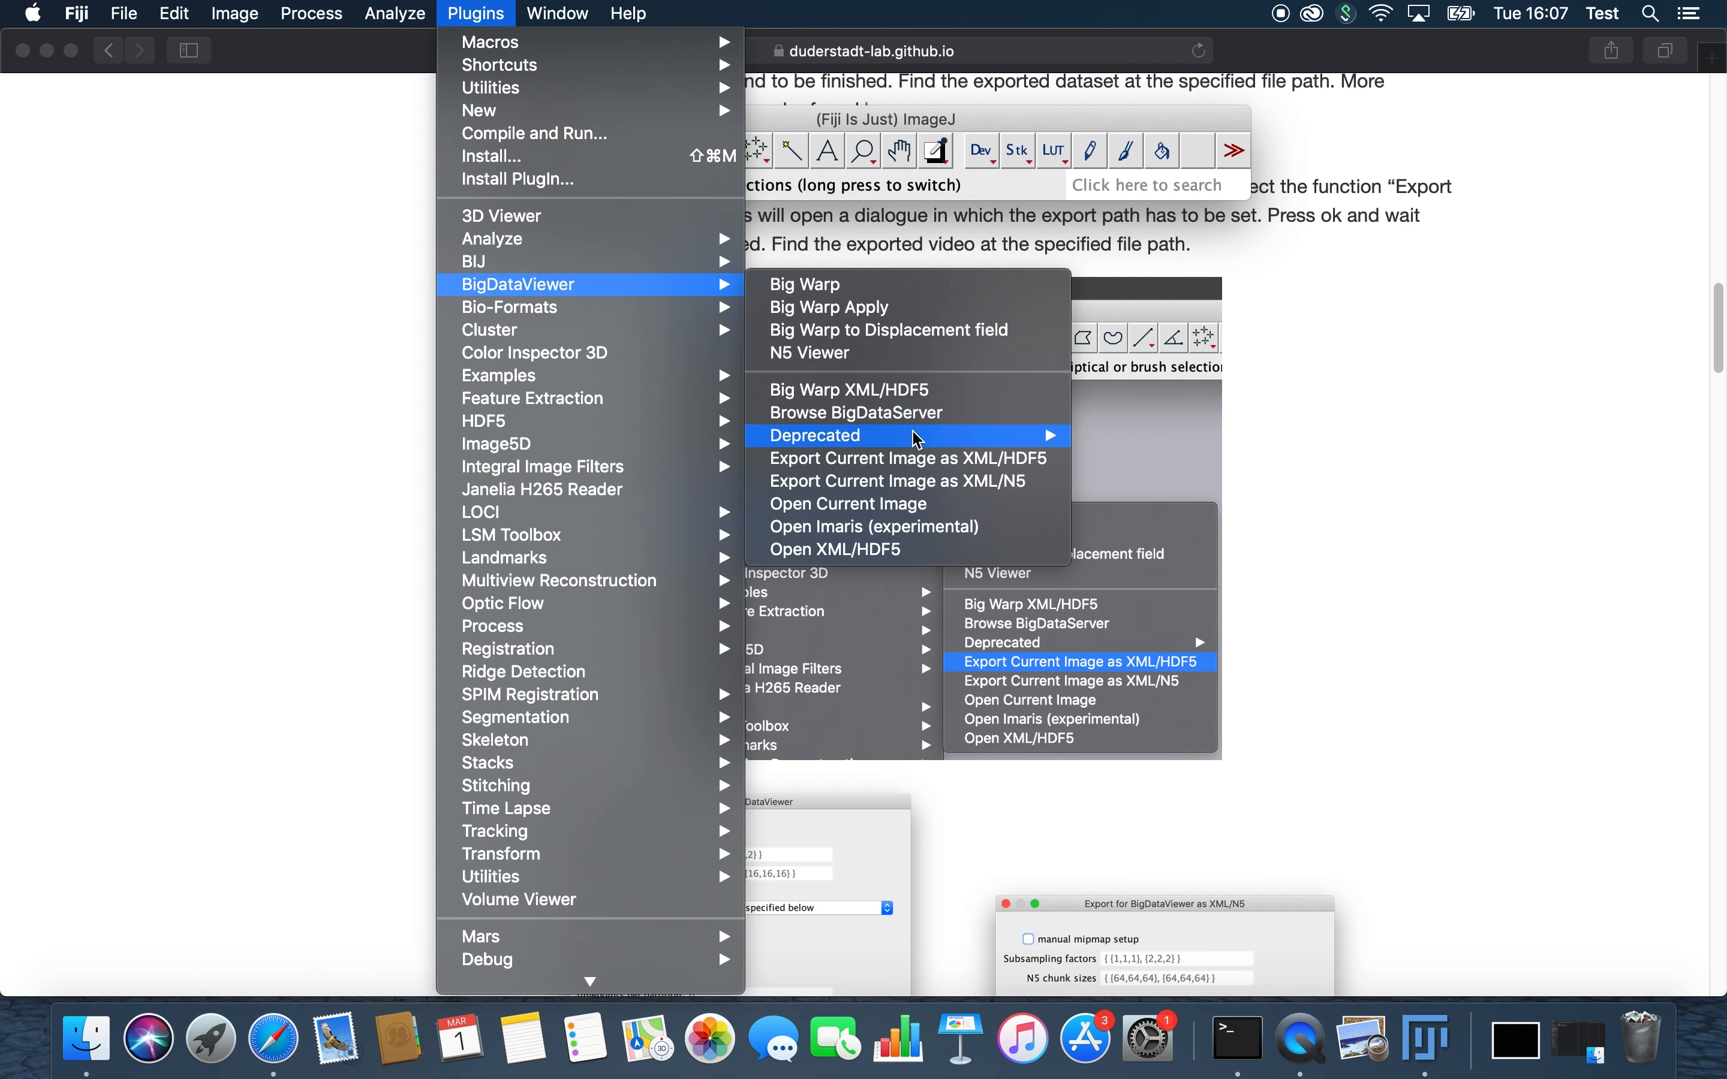
pyautogui.click(907, 458)
pyautogui.moveTo(974, 158); pyautogui.dragTo(1337, 352)
pyautogui.scroll(-5, 735, 676)
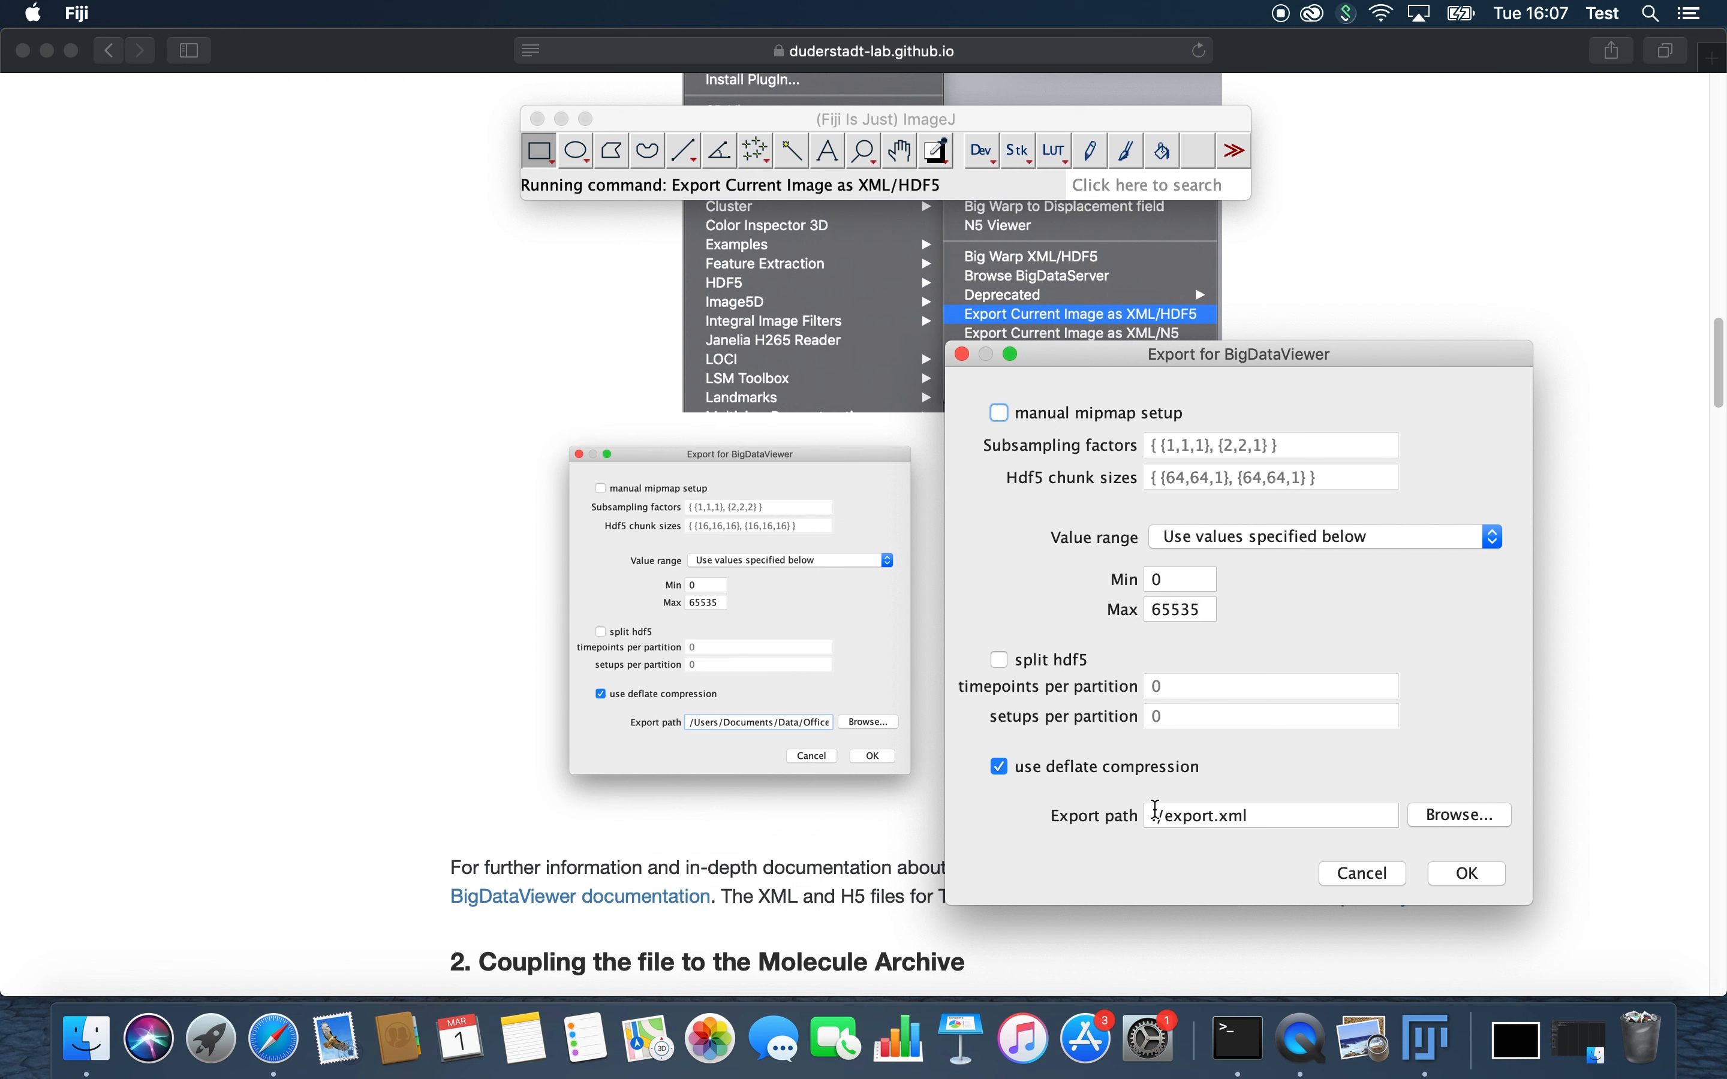
# Step: Set the export path to /Users/test/Desktop/export.xml, run the XML/HDF5 export with deflate compression and close the log
pyautogui.click(1159, 814)
pyautogui.click(1161, 817)
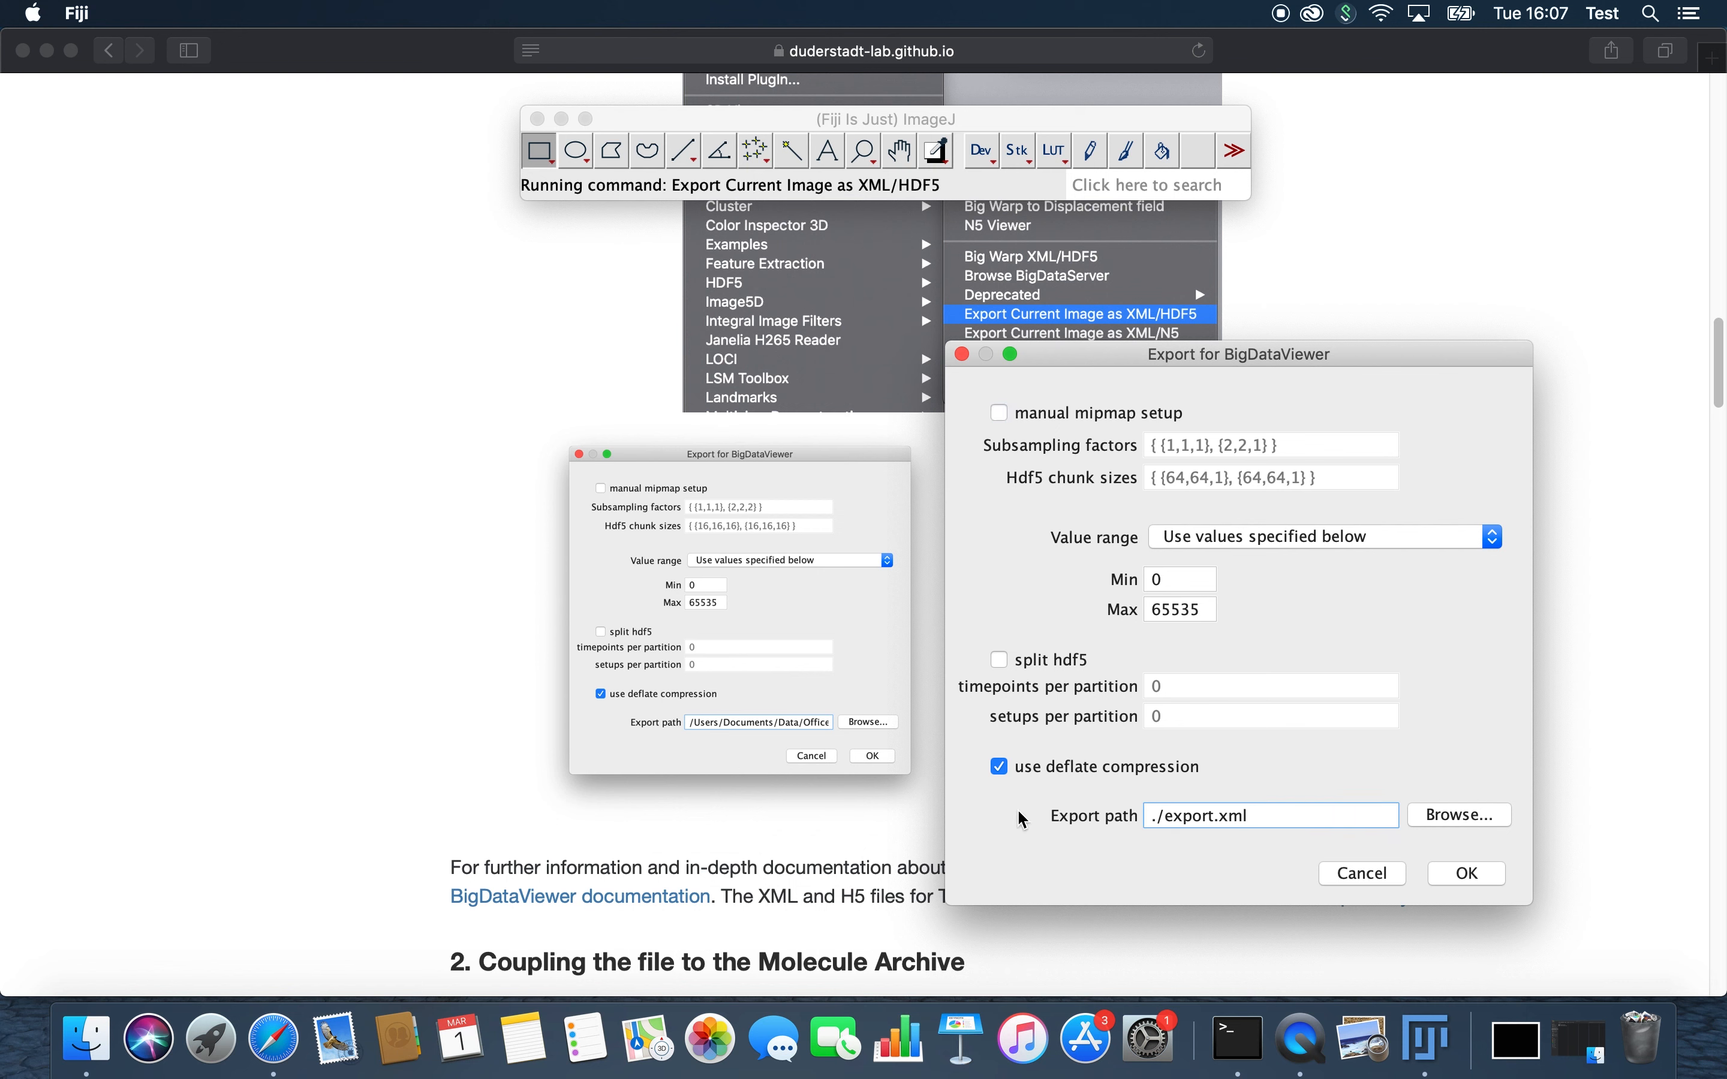
pyautogui.press('BackSpace')
pyautogui.write('/Users/Test/Desktop')
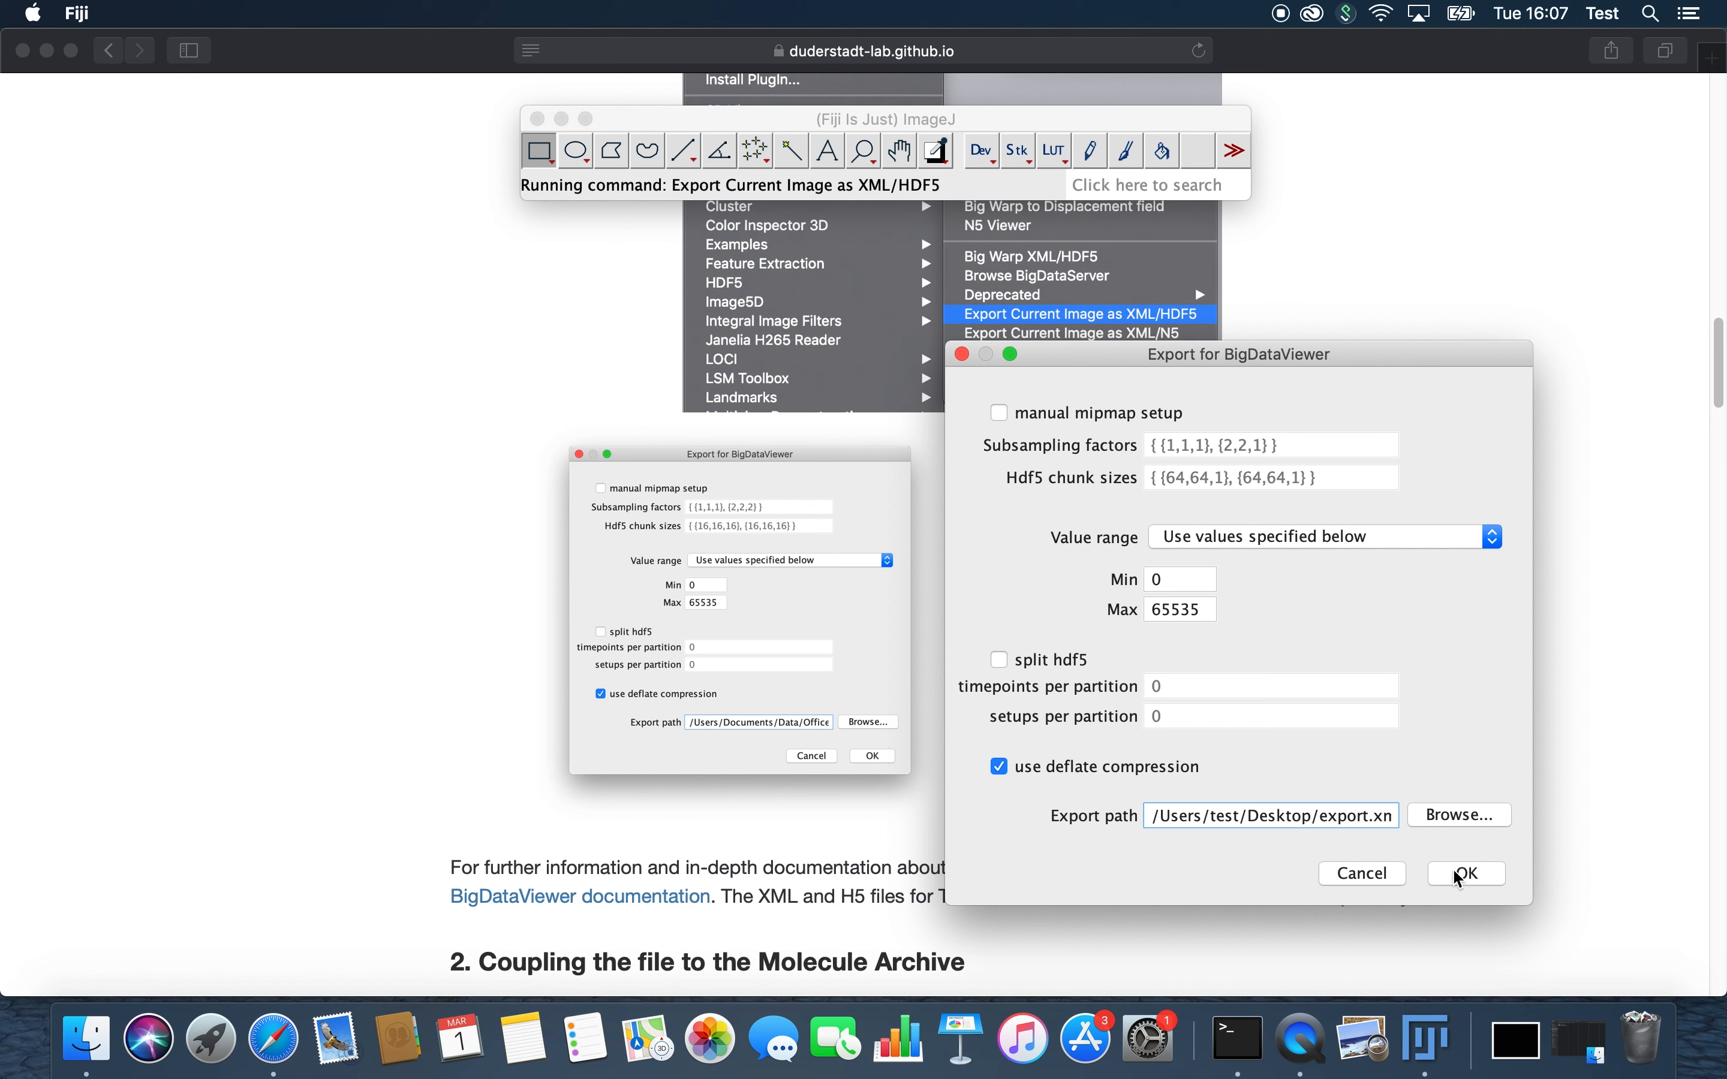
pyautogui.click(1460, 816)
pyautogui.press('Return')
pyautogui.click(1468, 873)
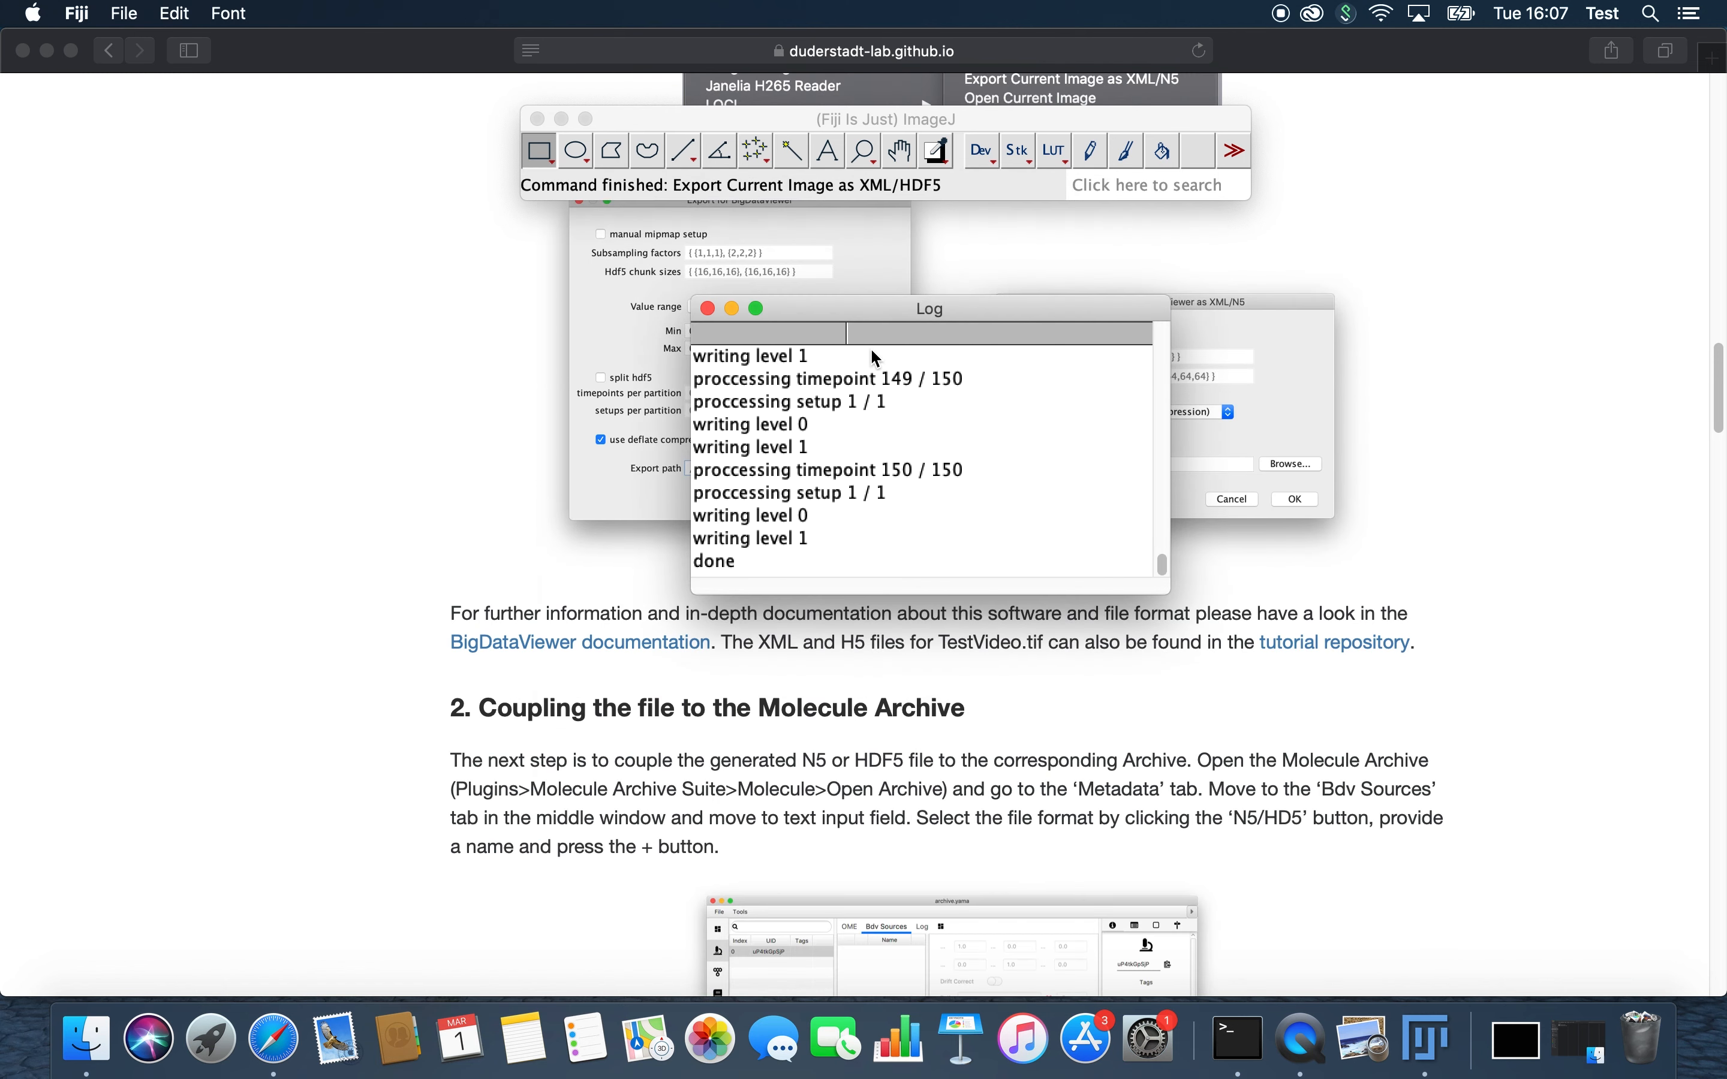
pyautogui.click(710, 310)
pyautogui.scroll(-6, 740, 577)
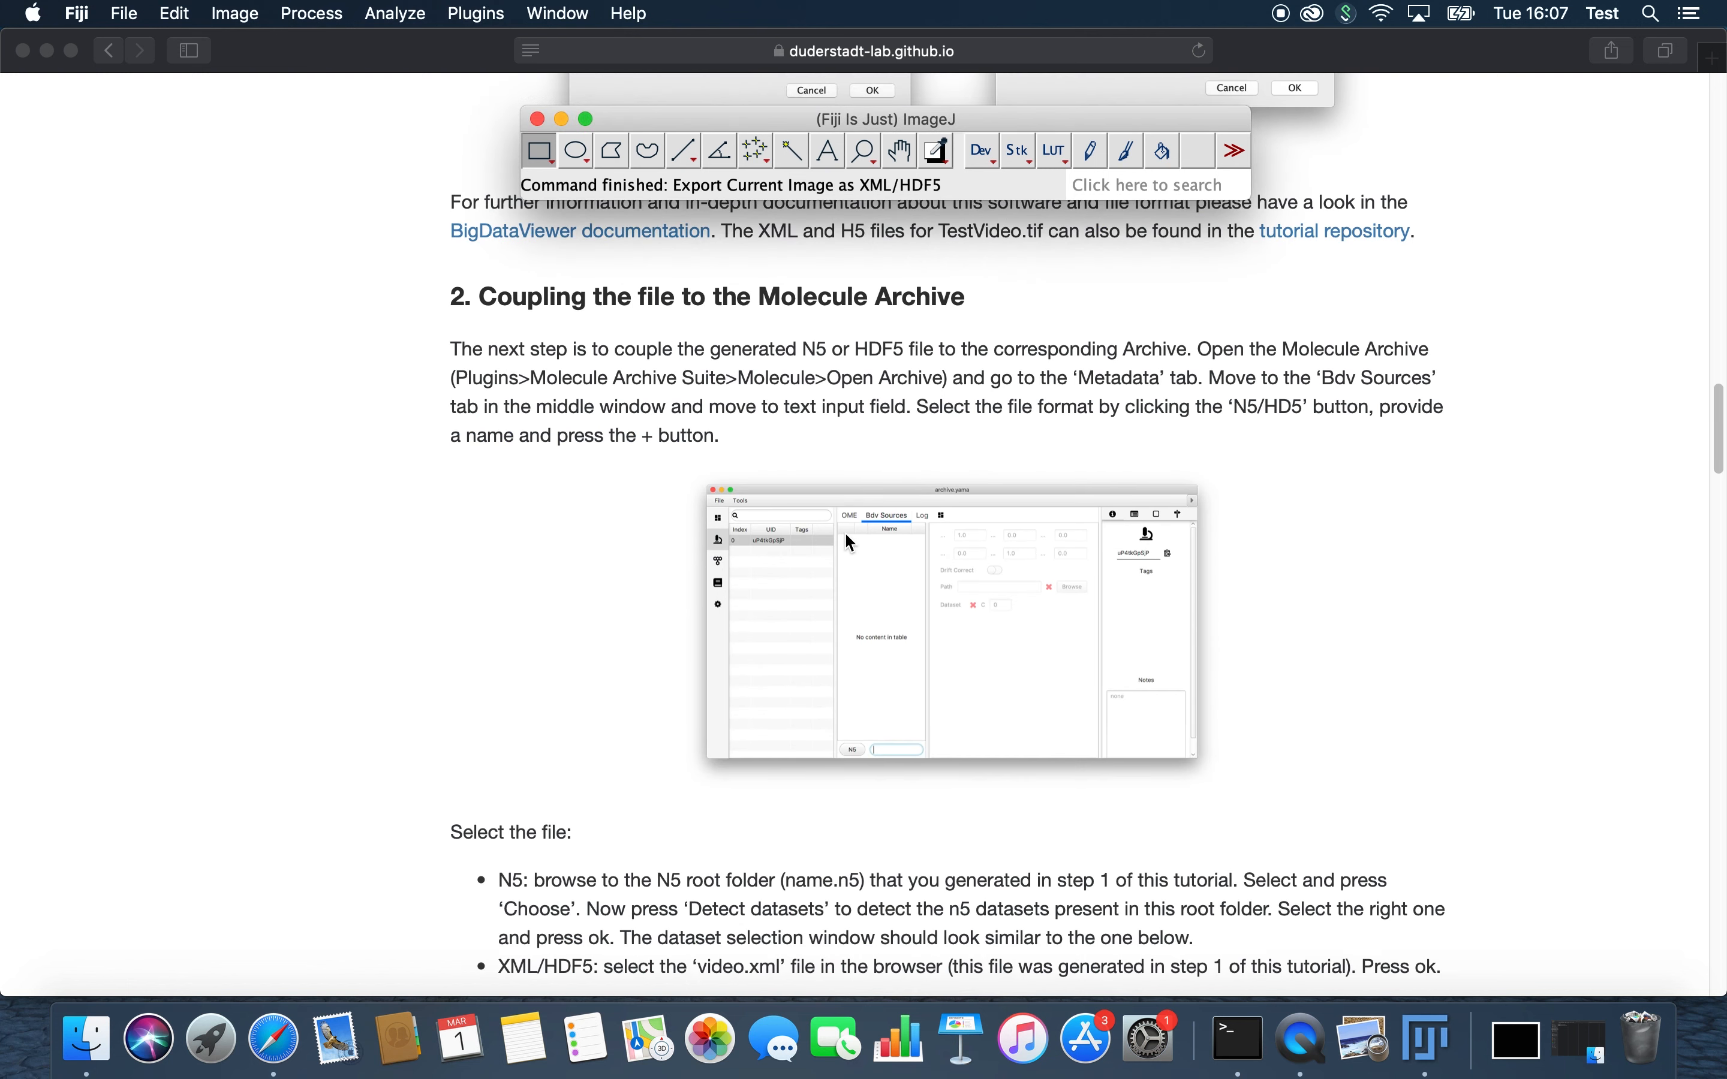
# Step: Minimize the browser tutorial and the TestVideo.tif image window to clear the desktop
pyautogui.scroll(-1, 845, 532)
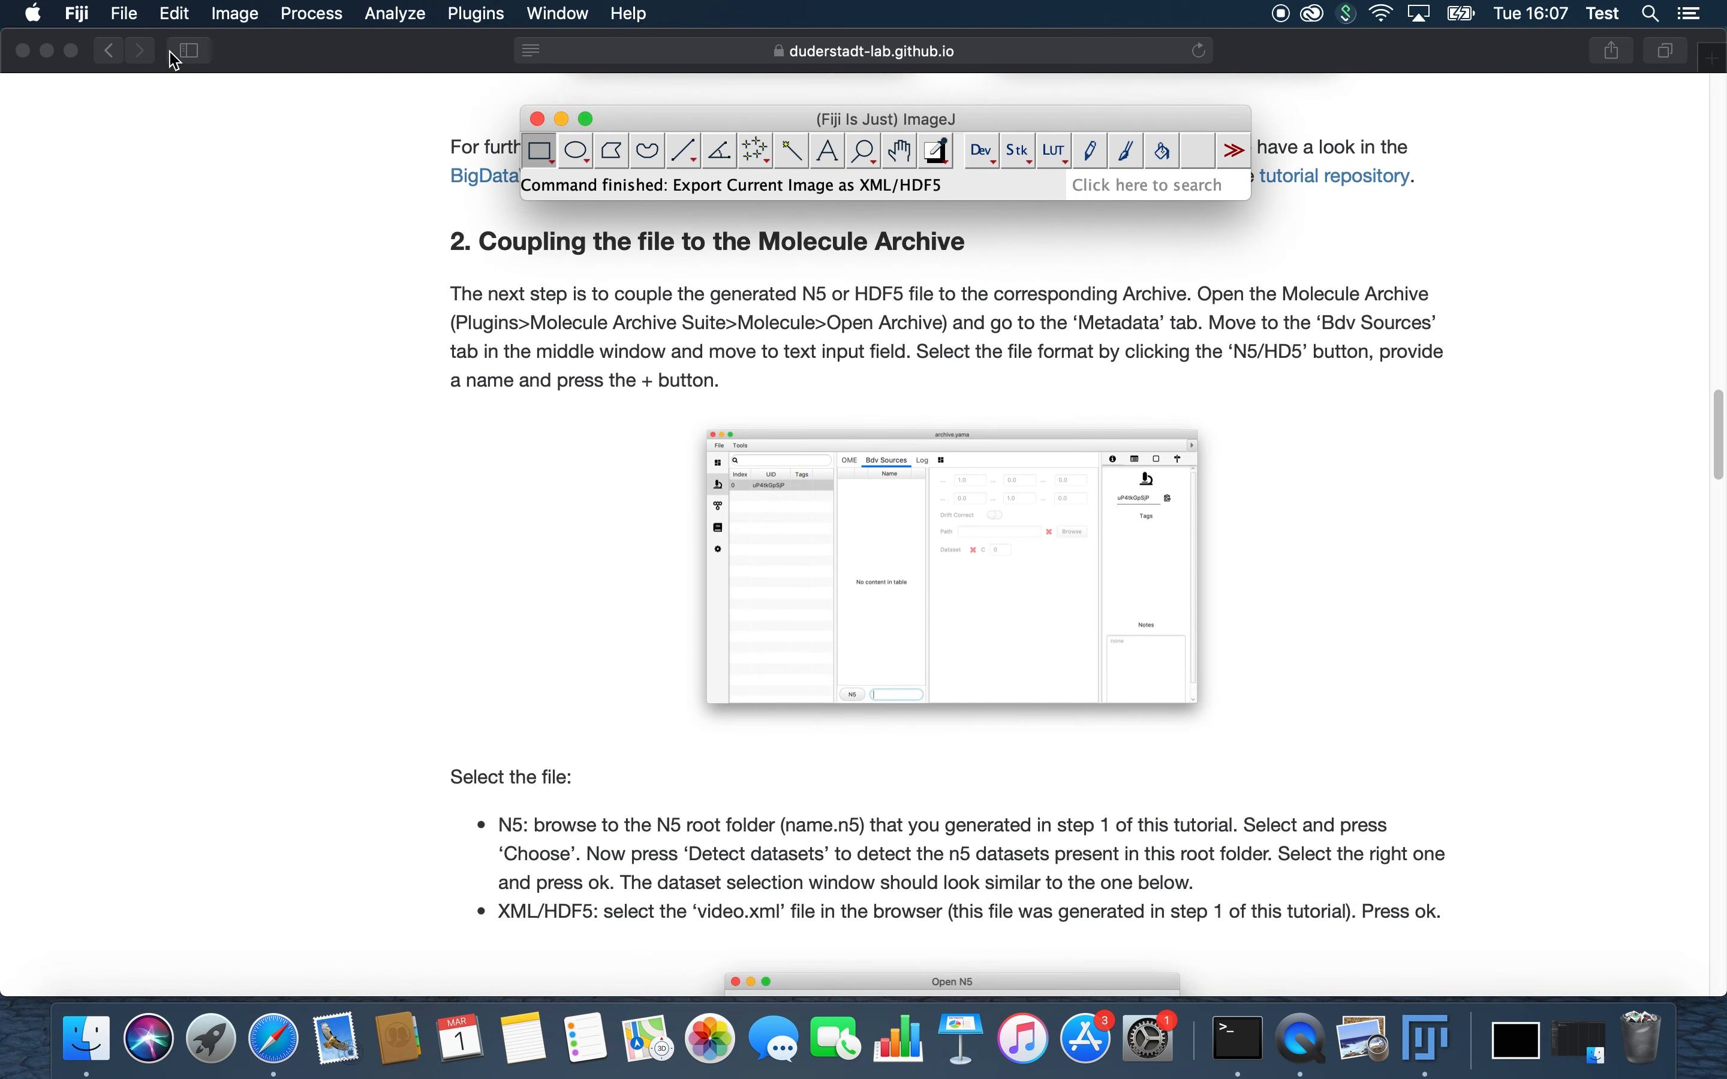
pyautogui.click(46, 50)
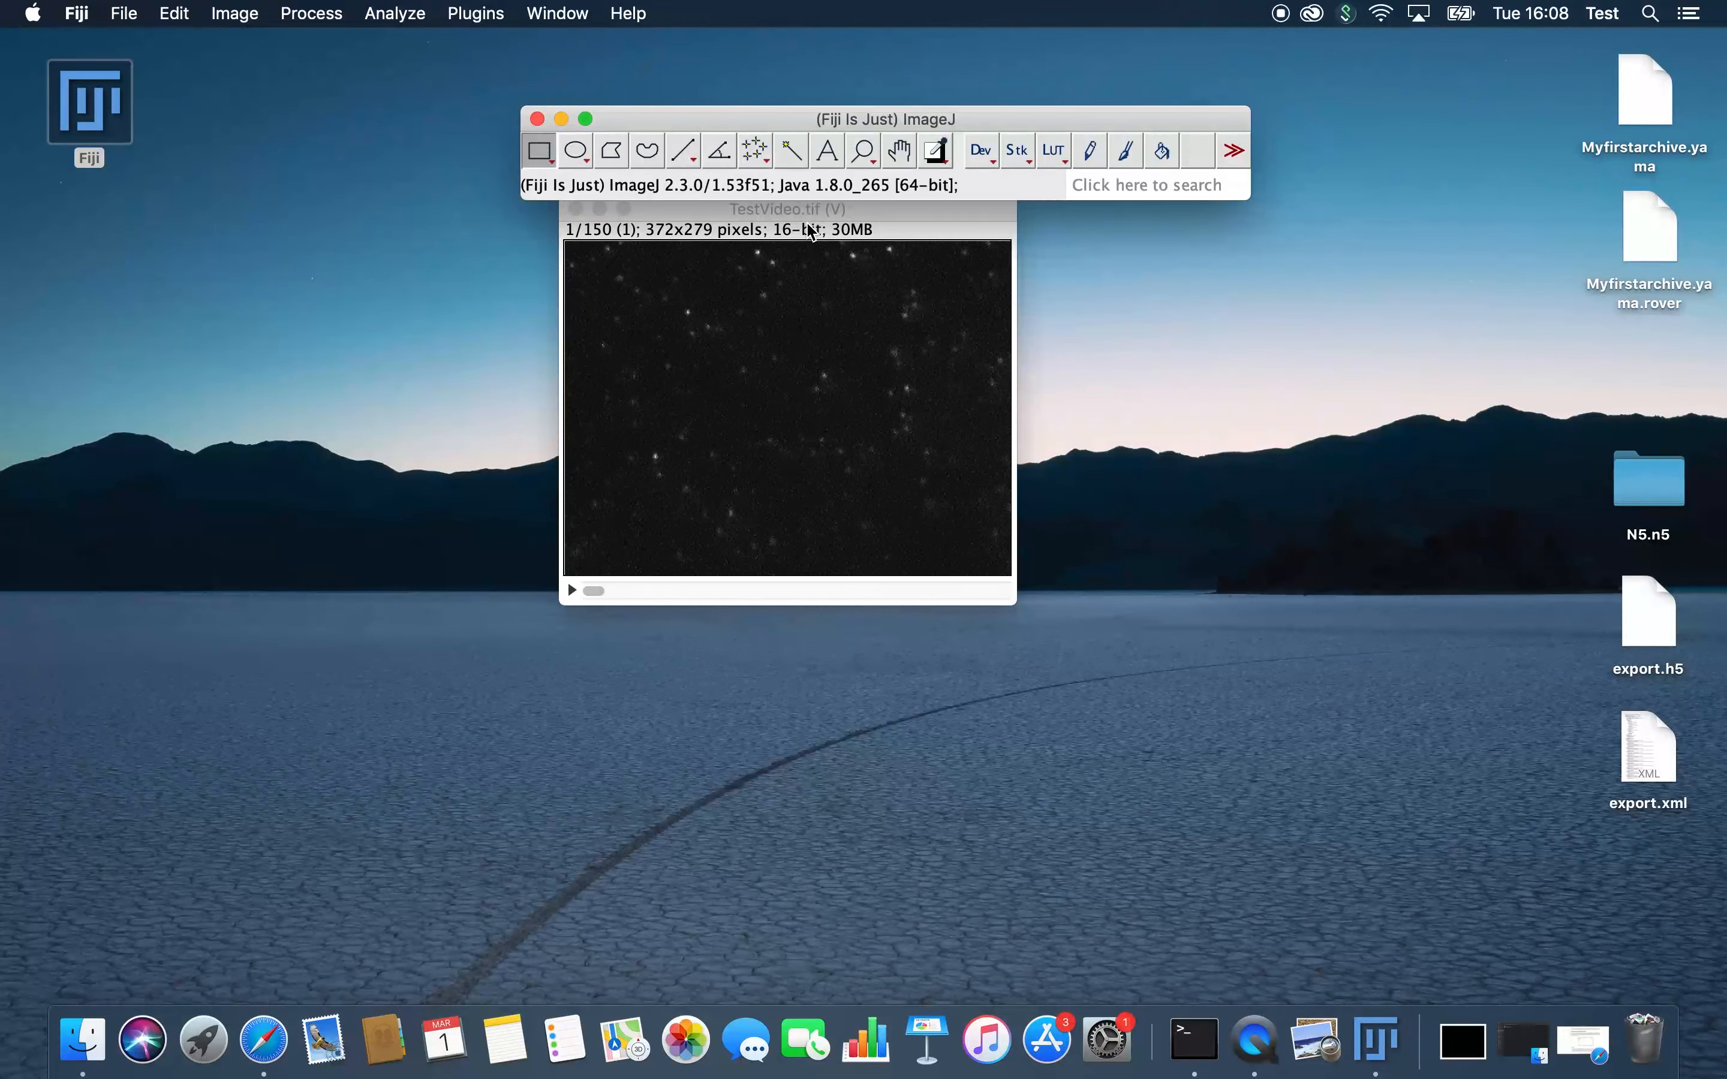
pyautogui.moveTo(810, 209); pyautogui.dragTo(903, 334)
pyautogui.click(691, 338)
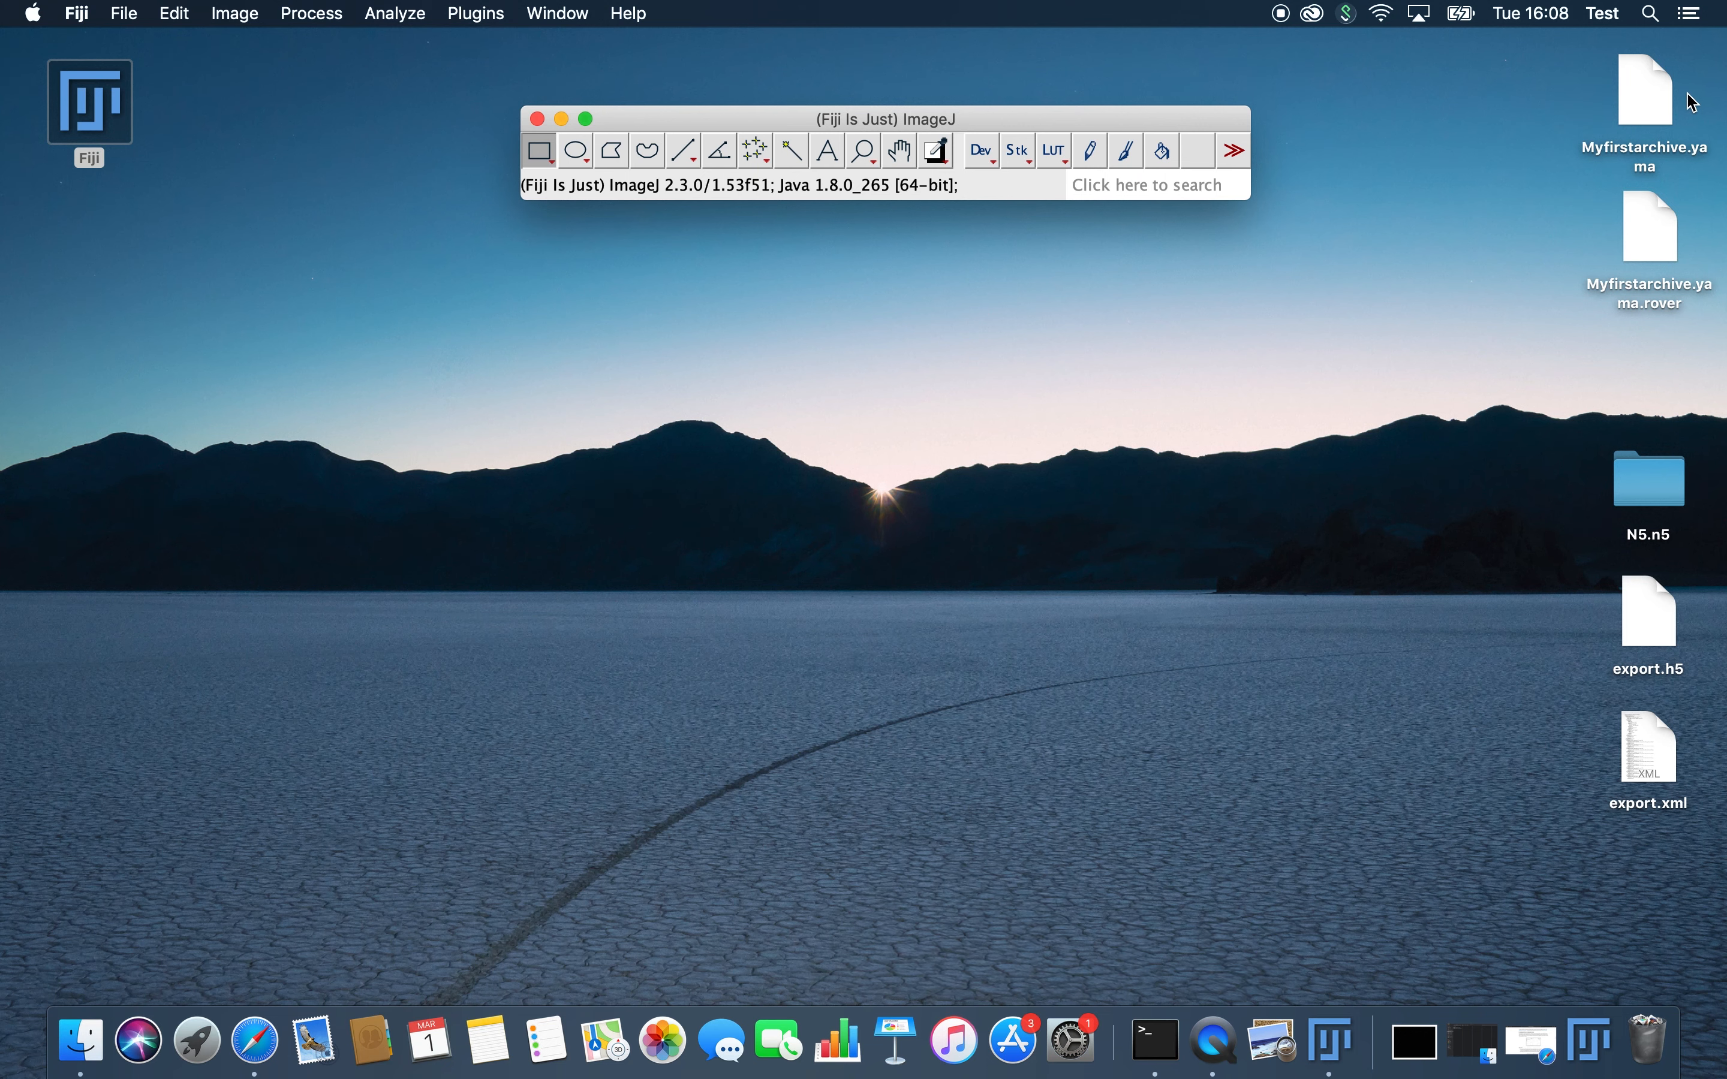
# Step: Open Myfirstarchive.yama from the Desktop as a Mars Molecule Archive
pyautogui.click(386, 8)
pyautogui.moveTo(477, 13)
pyautogui.moveTo(578, 937)
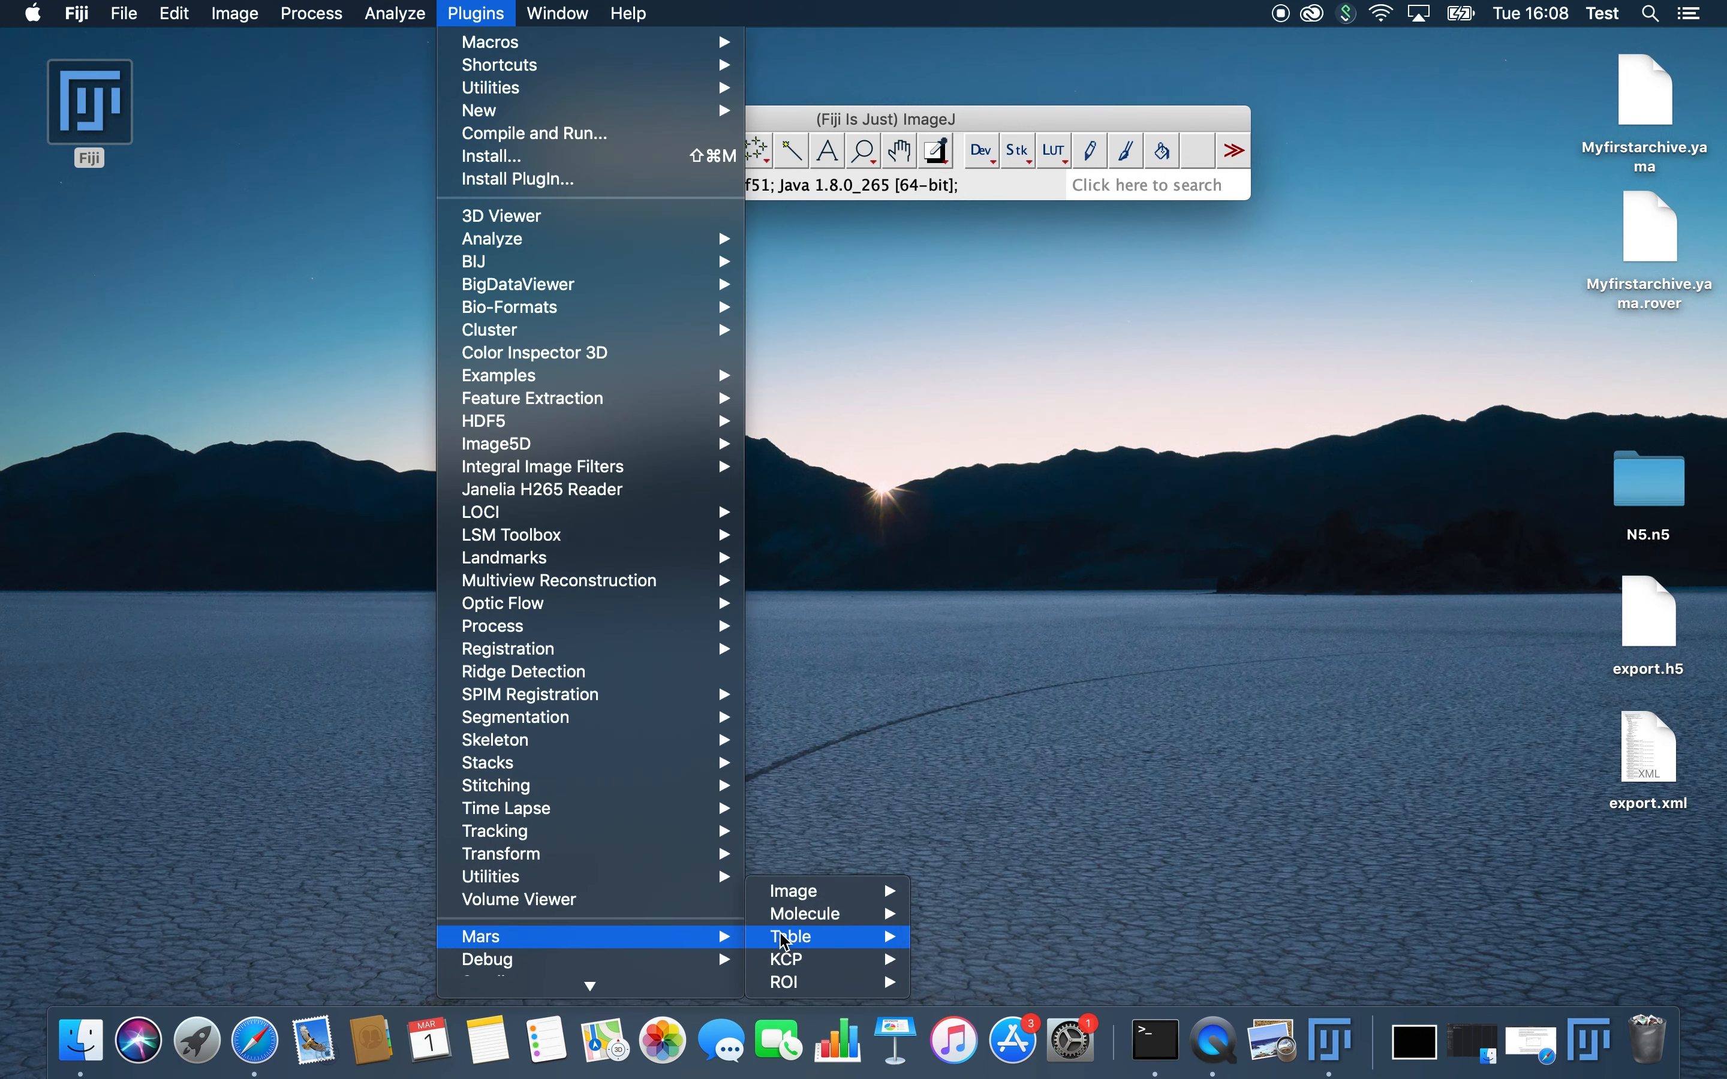
pyautogui.moveTo(806, 913)
pyautogui.click(991, 844)
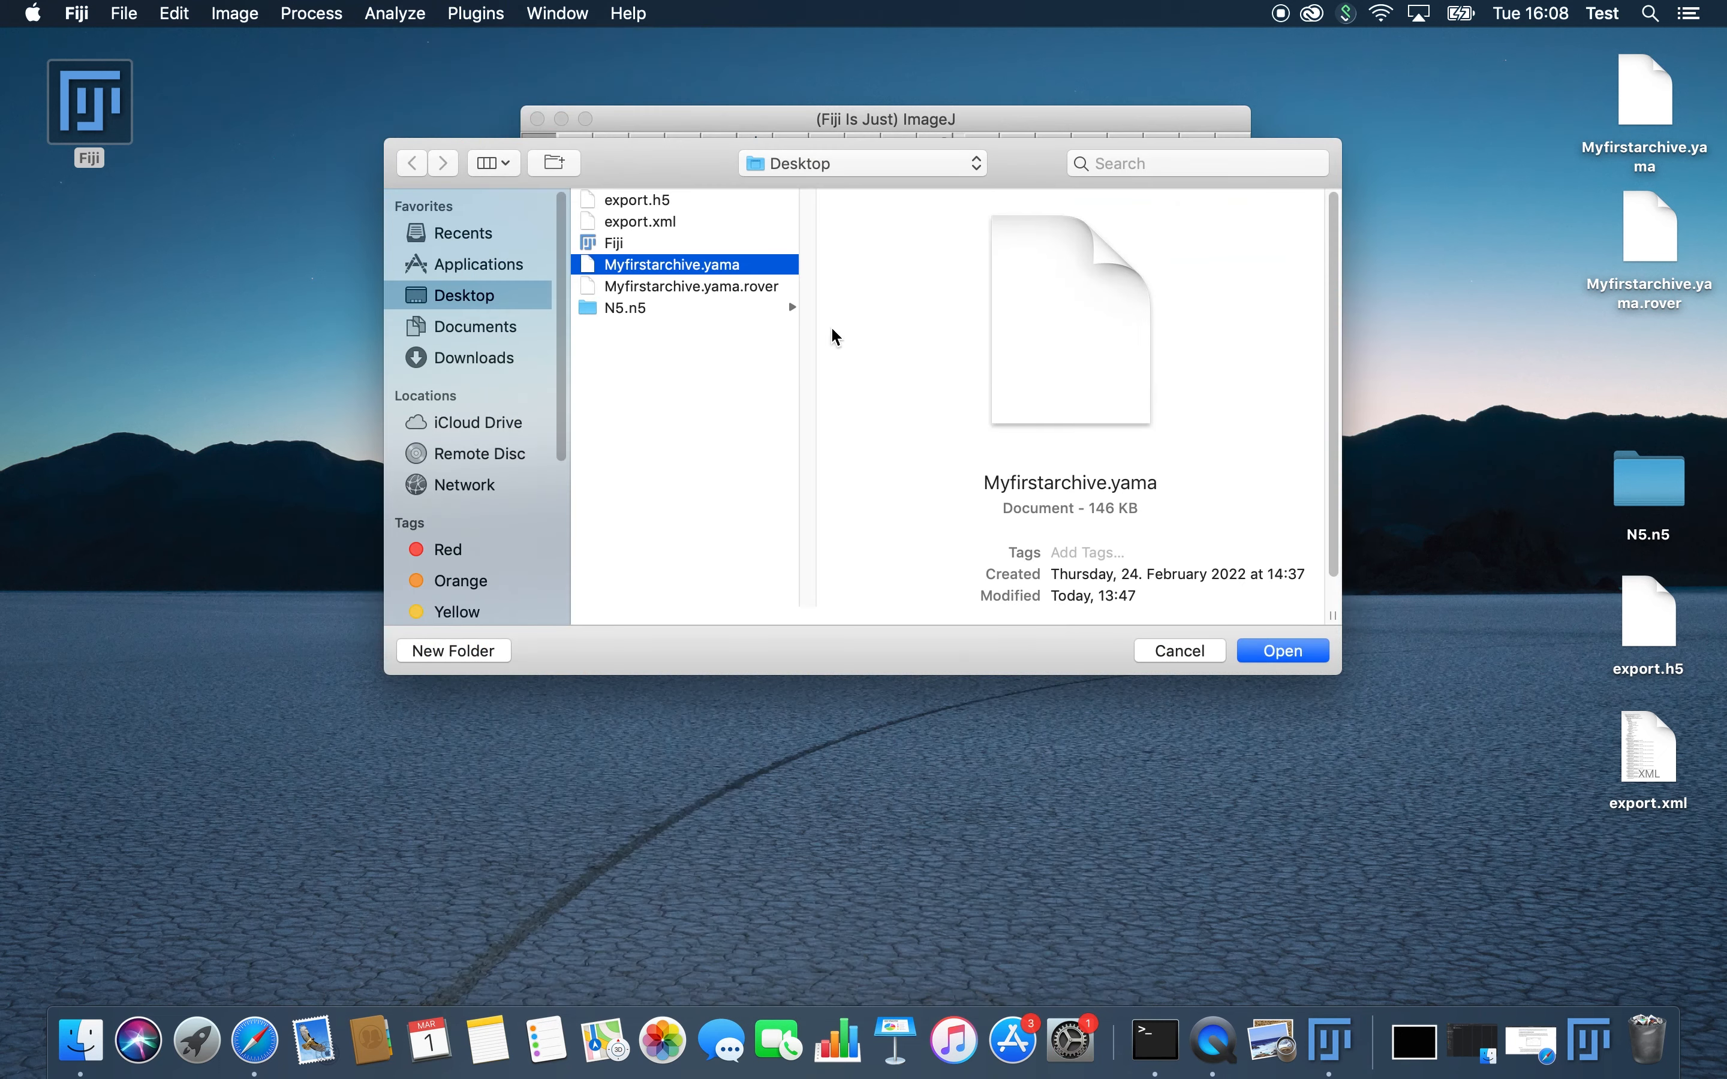
pyautogui.press('Return')
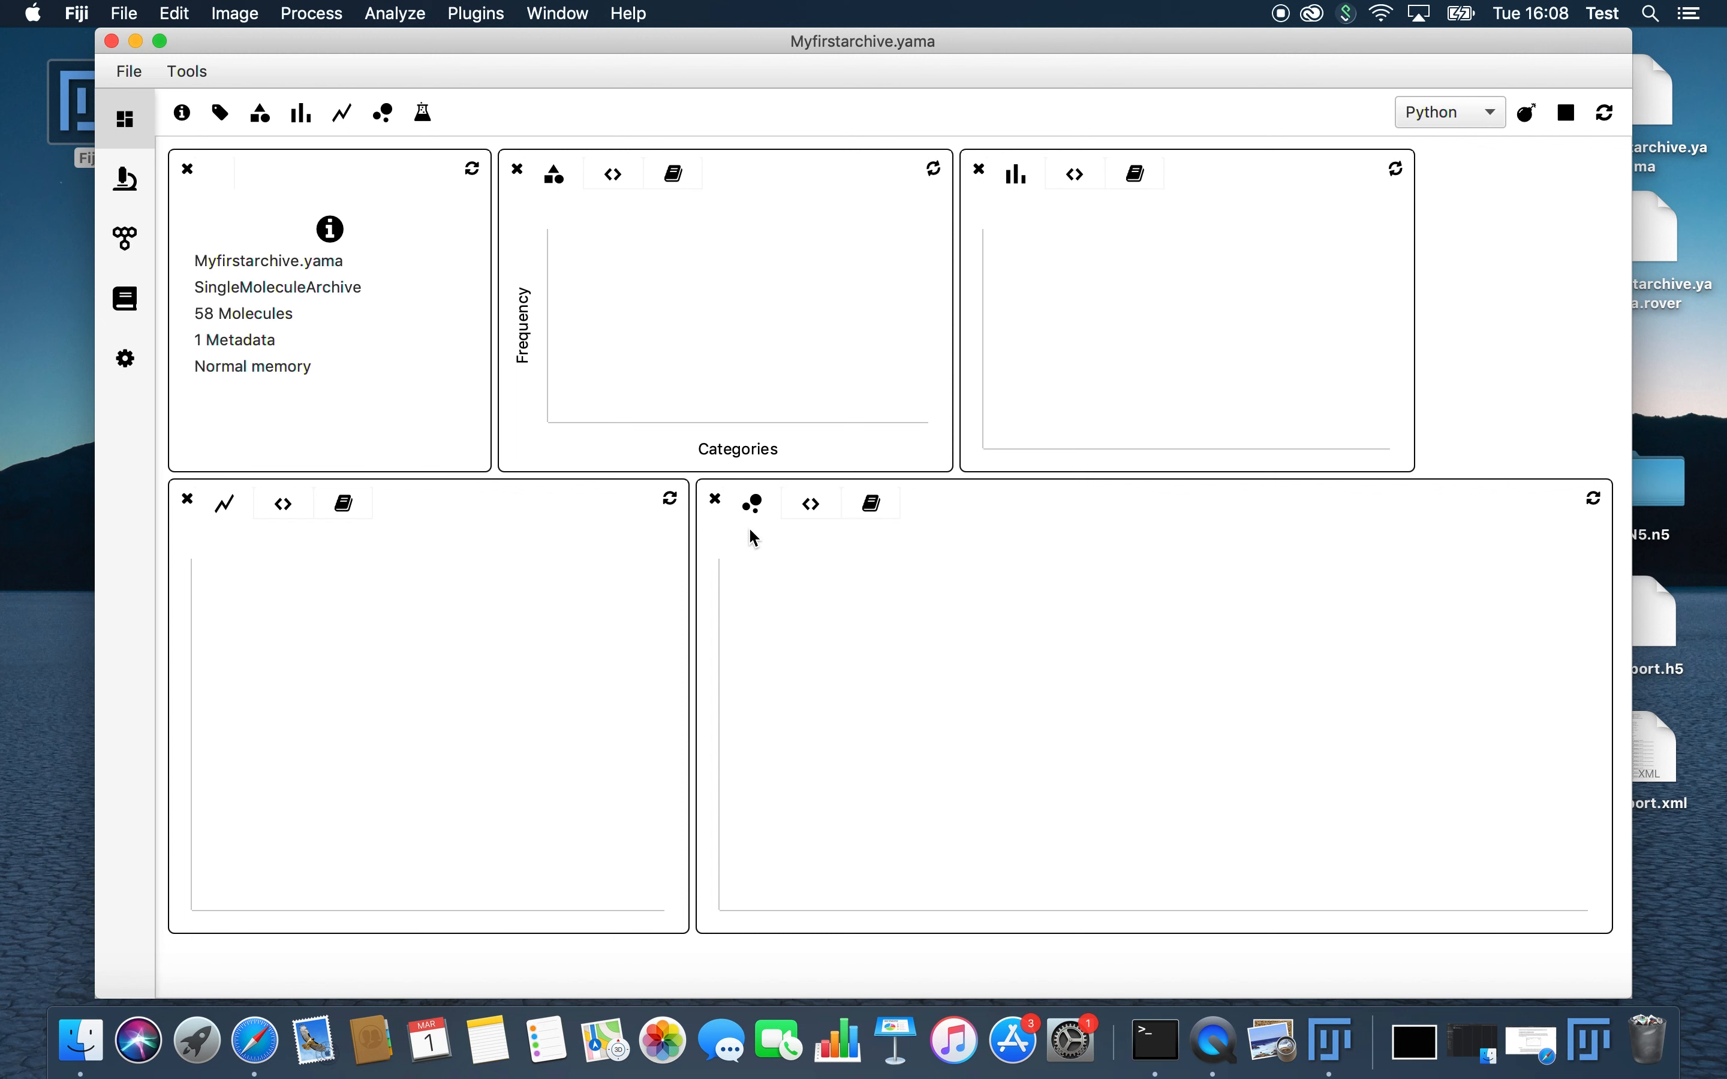
# Step: Show the Bdv Sources of the archive's metadata record and widen the source table
pyautogui.click(125, 178)
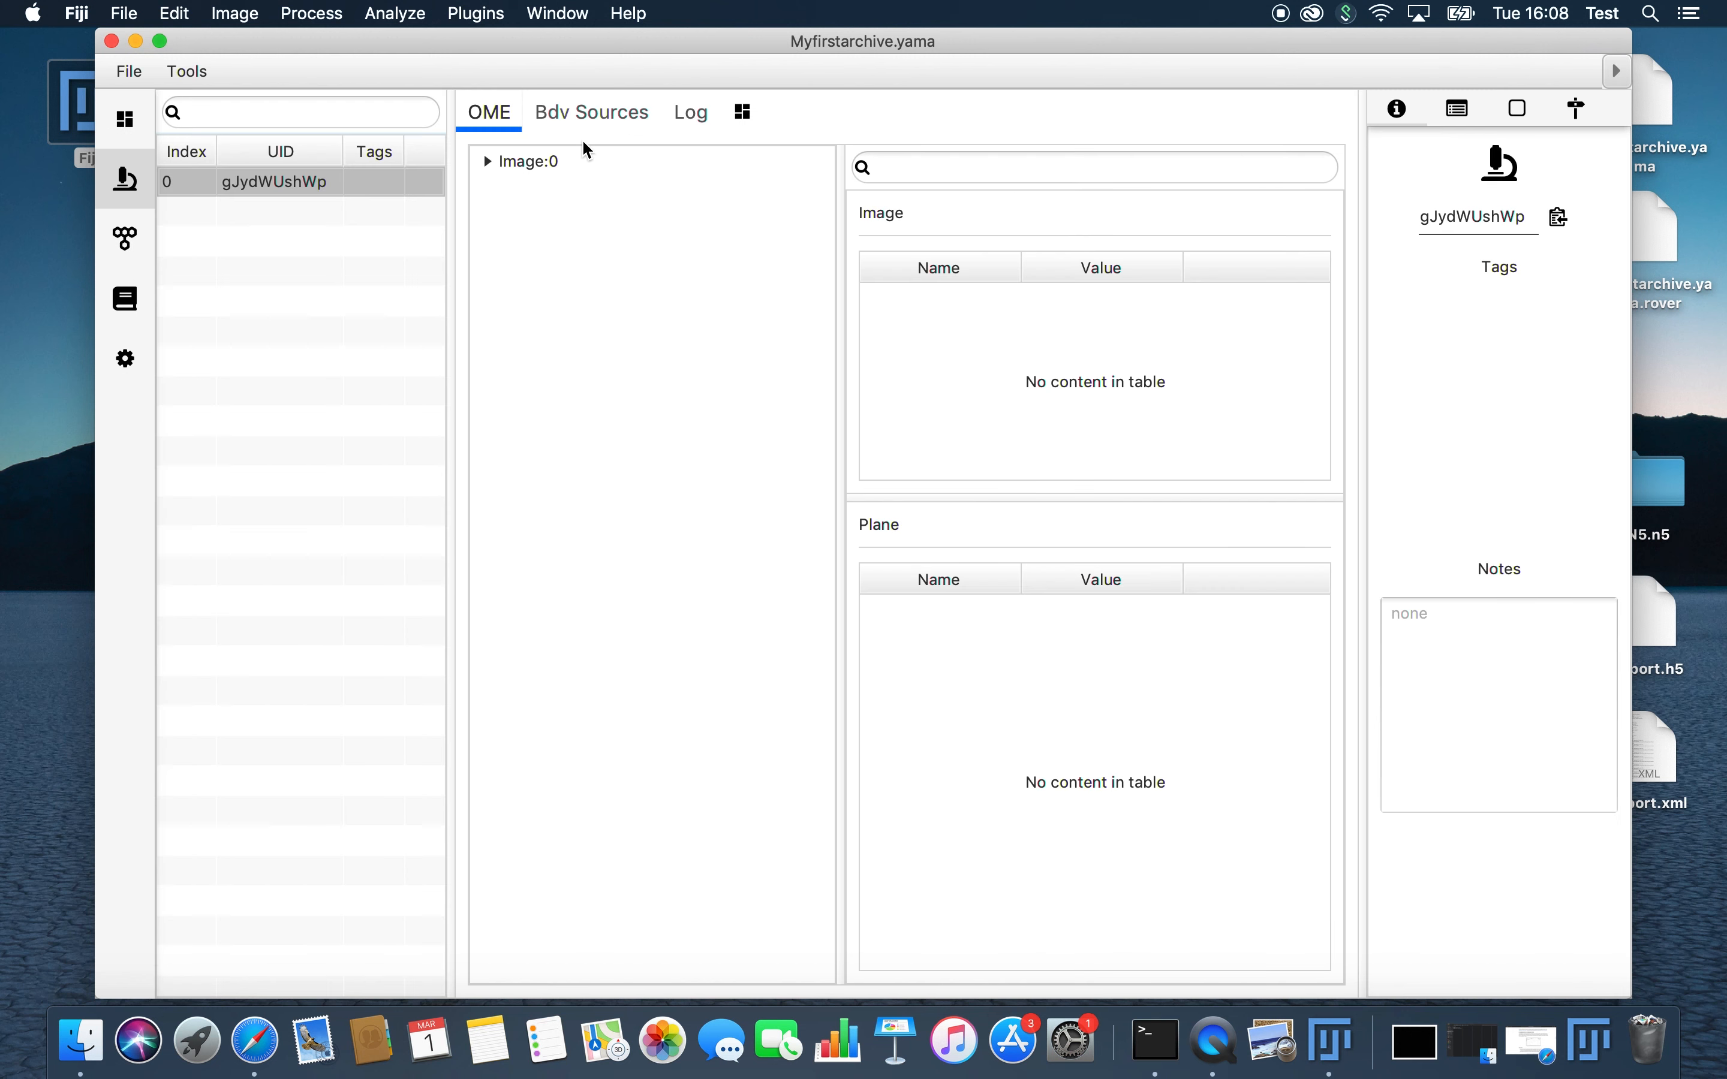
pyautogui.click(618, 120)
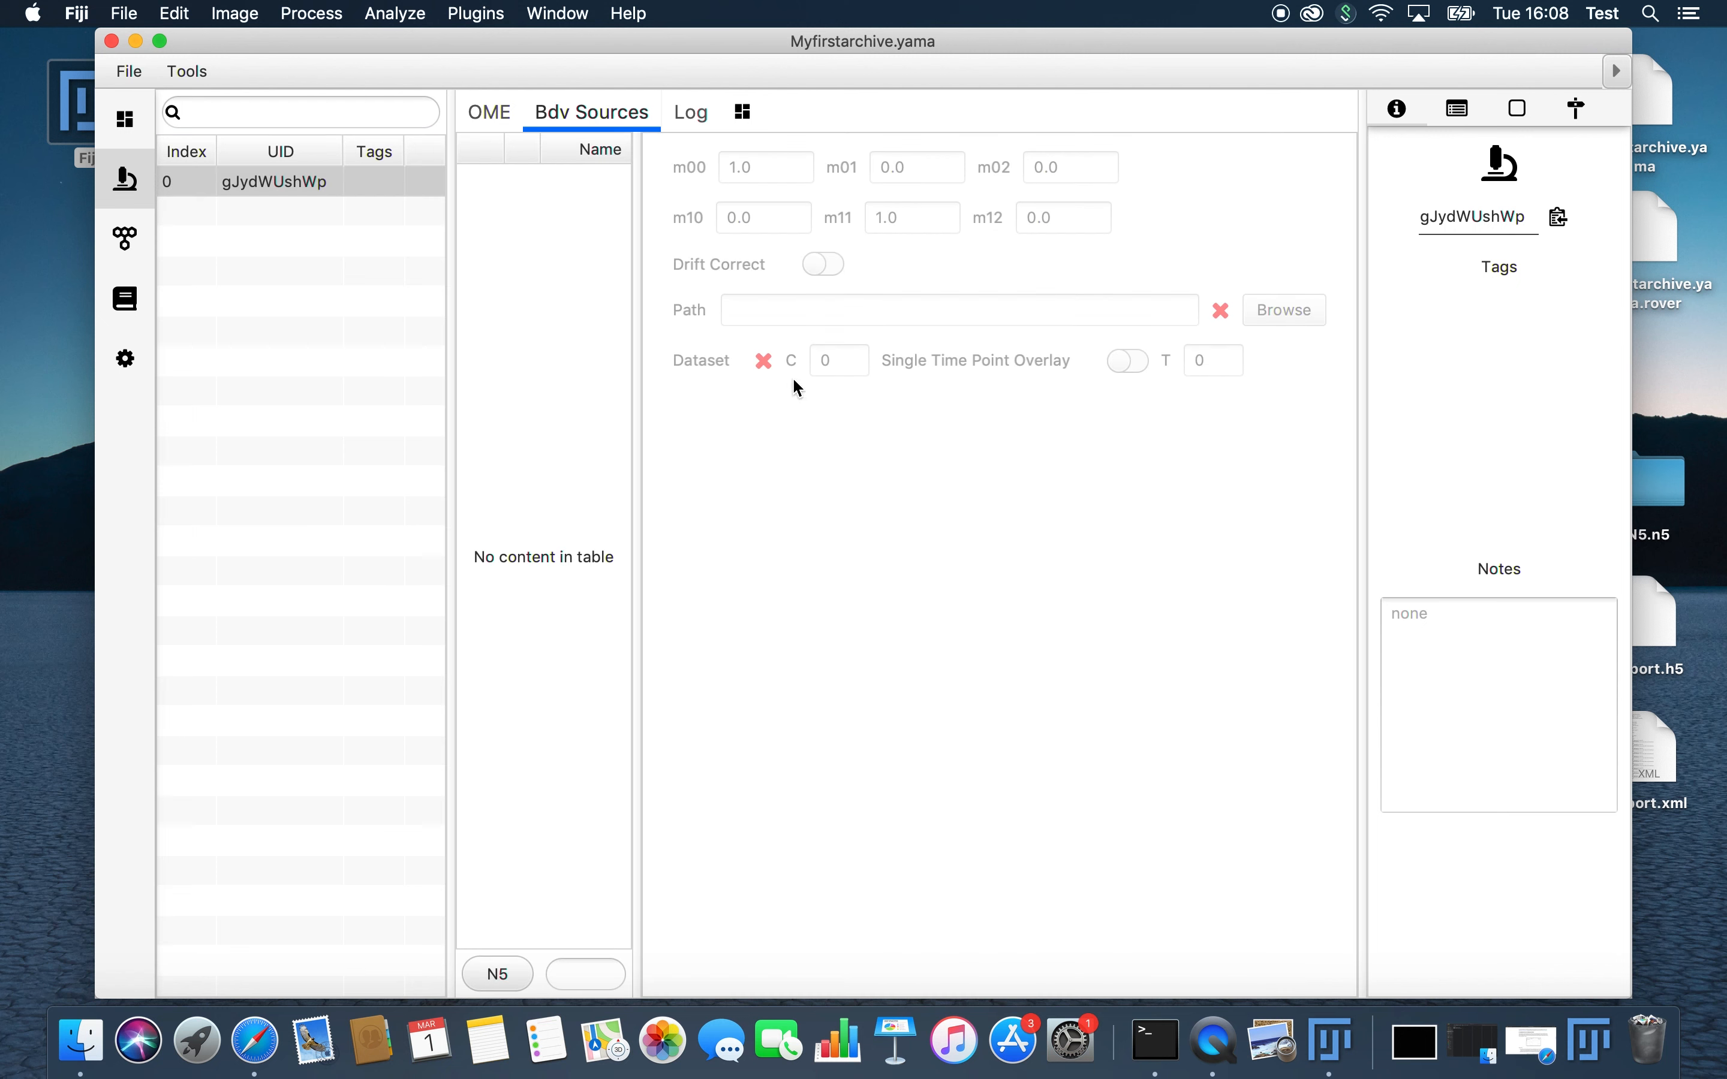
pyautogui.moveTo(639, 728); pyautogui.dragTo(985, 711)
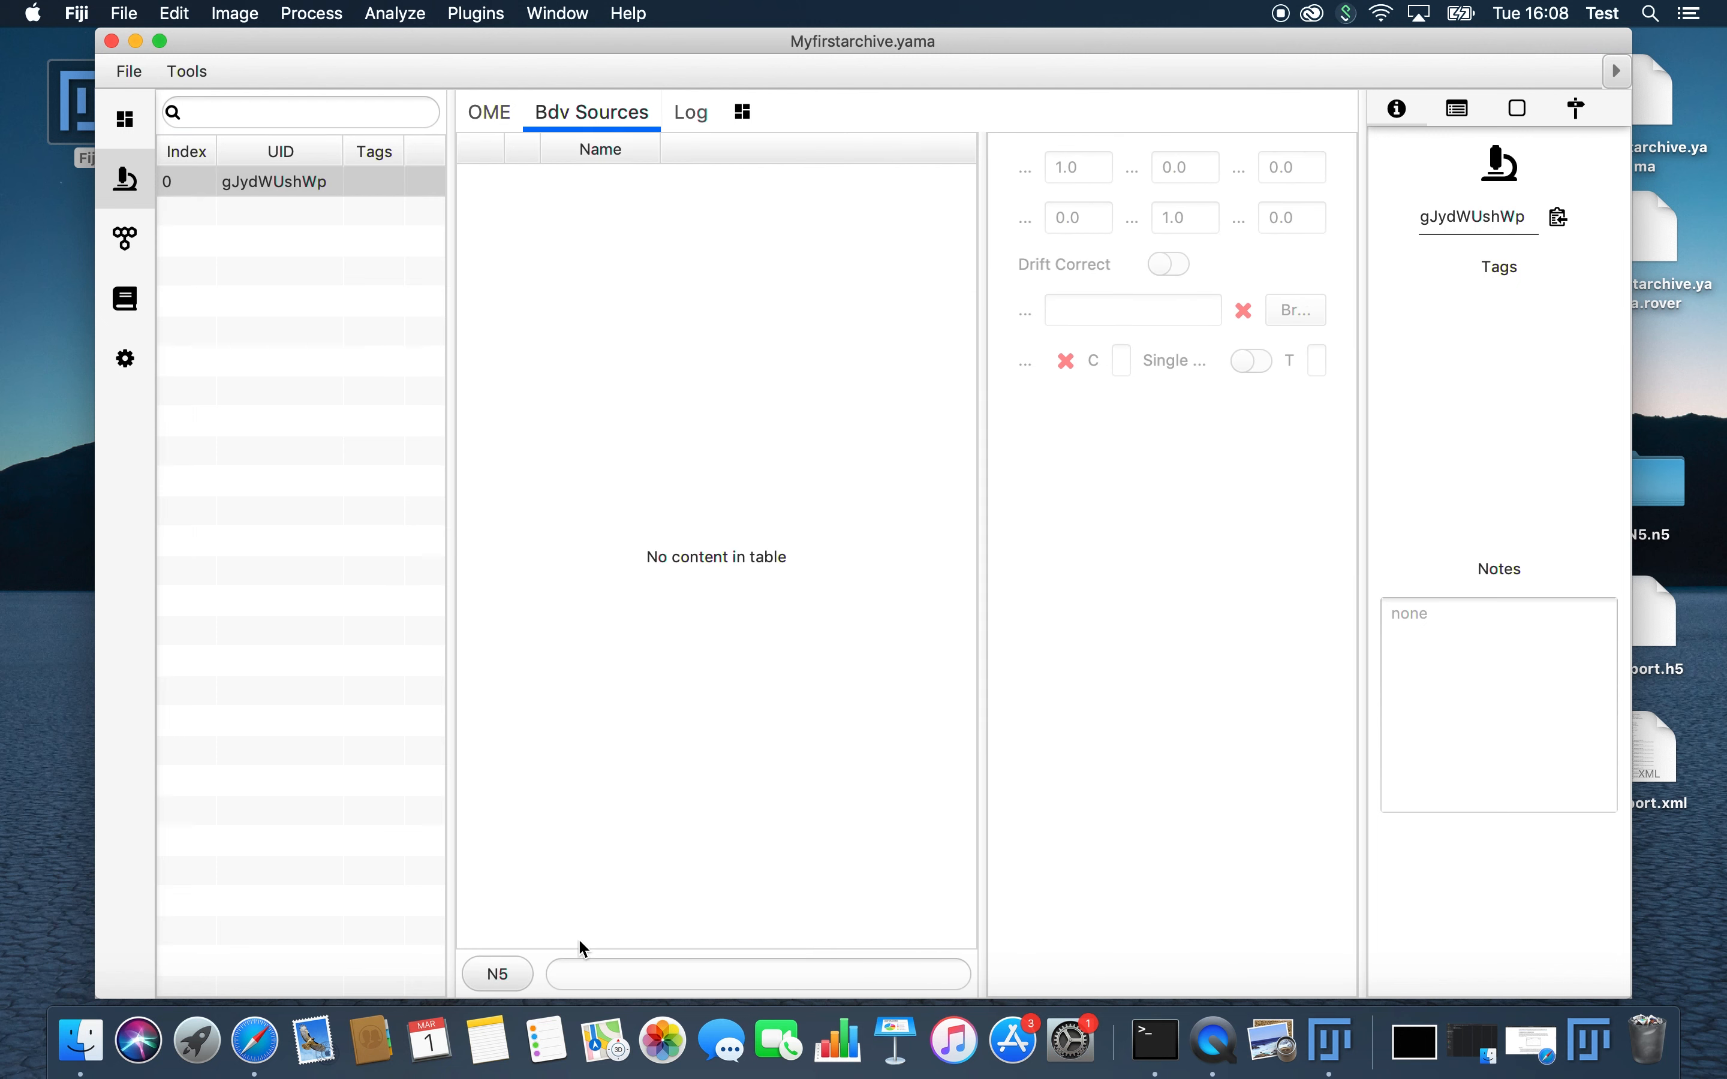
# Step: Start adding a Bdv source named track in the N5 format
pyautogui.click(502, 983)
pyautogui.click(851, 981)
pyautogui.write('track')
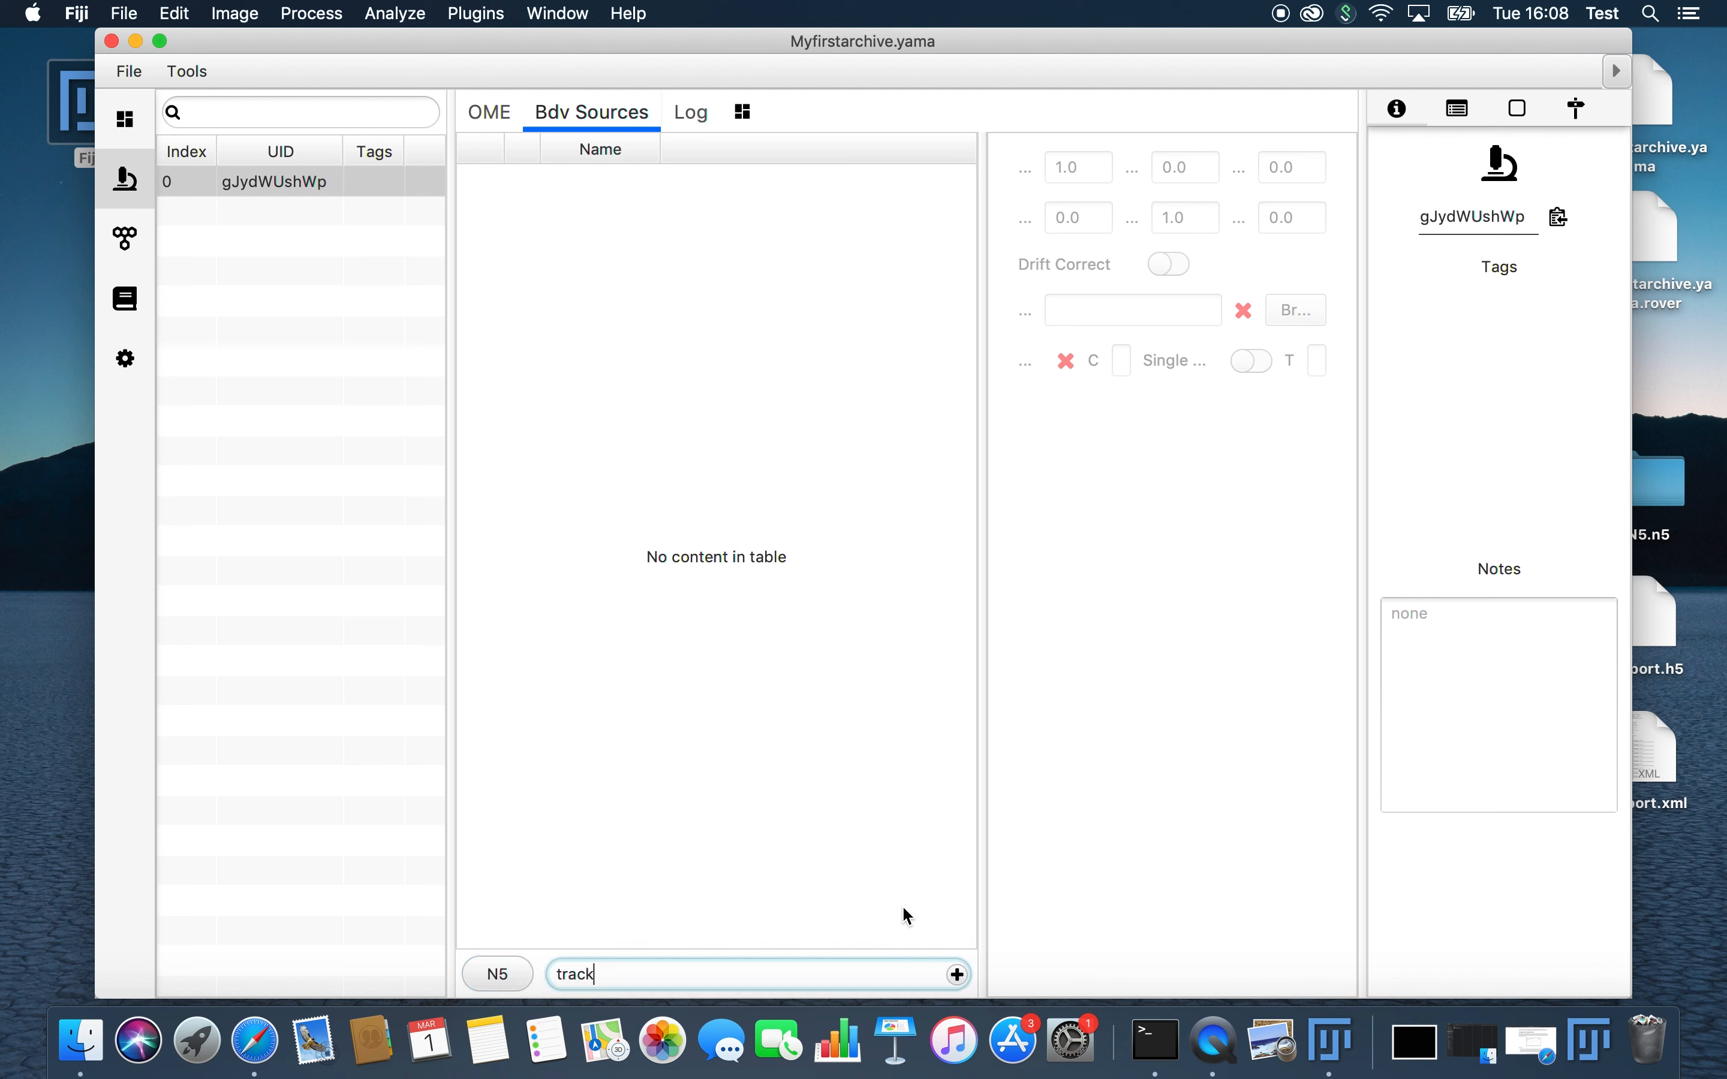
pyautogui.click(960, 977)
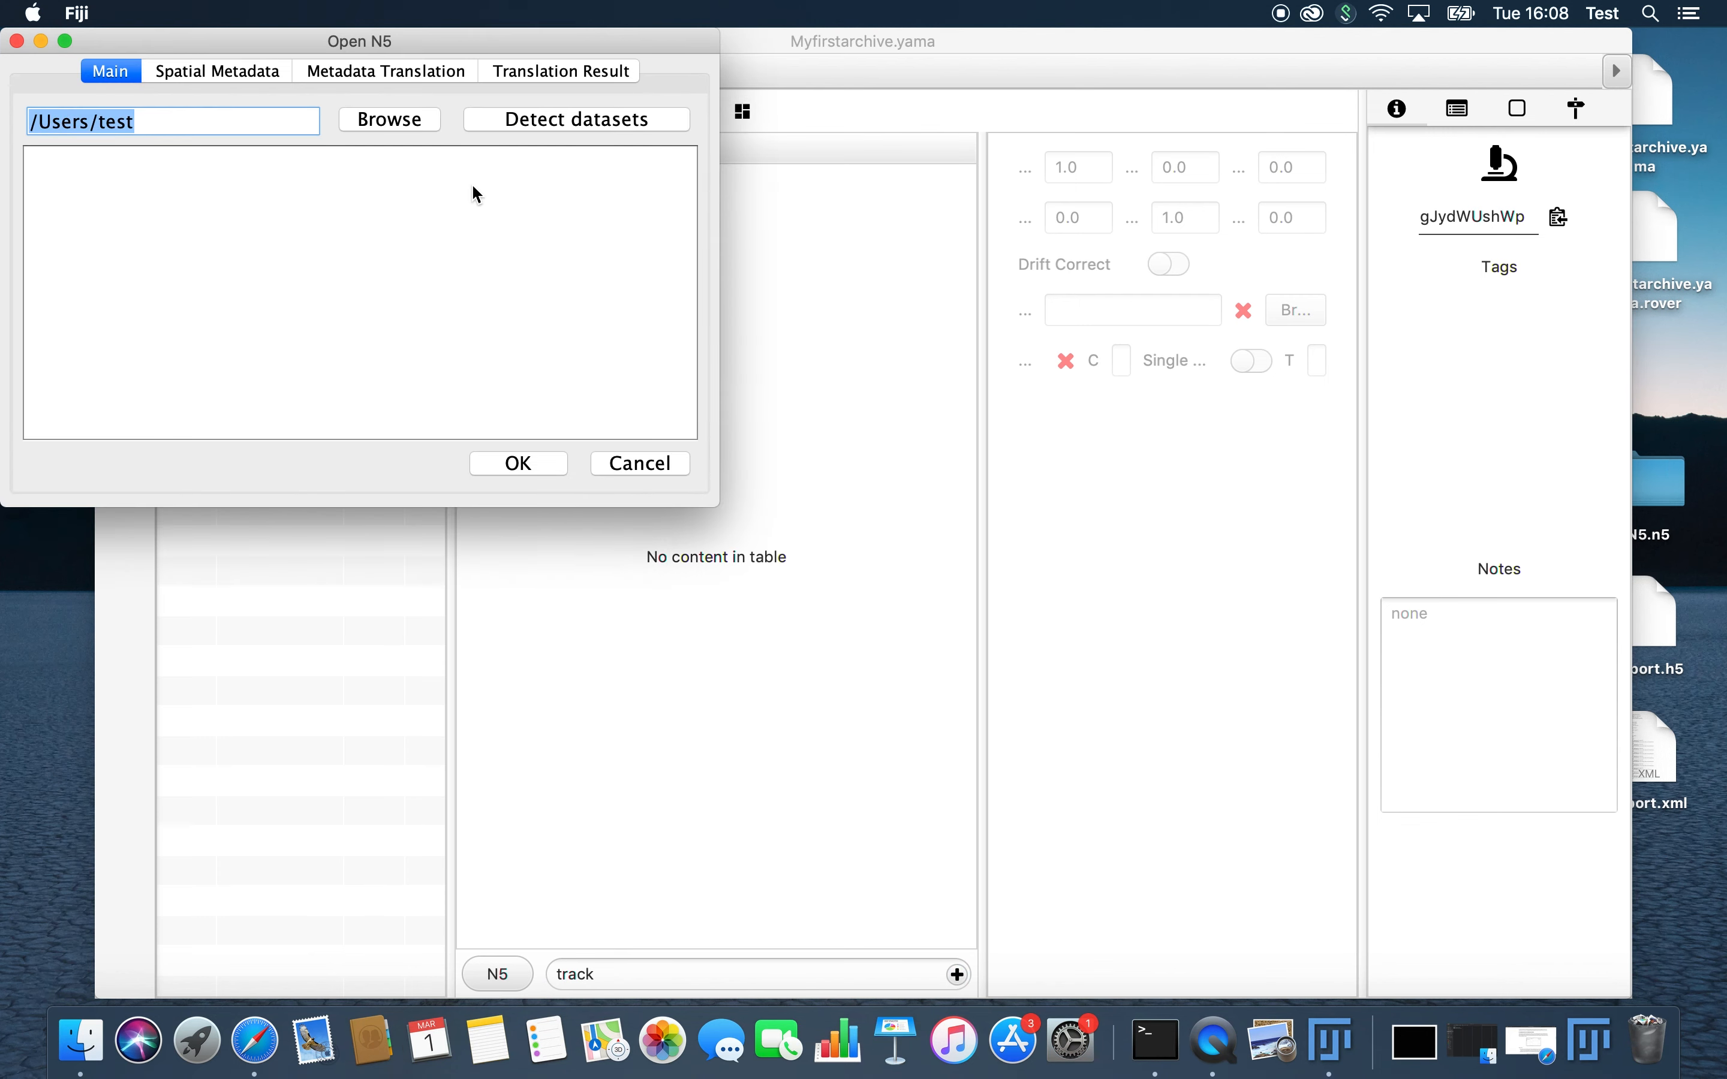
# Step: Choose the N5.n5 folder on the Desktop as the source's root and detect its datasets
pyautogui.click(390, 119)
pyautogui.click(592, 174)
pyautogui.click(571, 192)
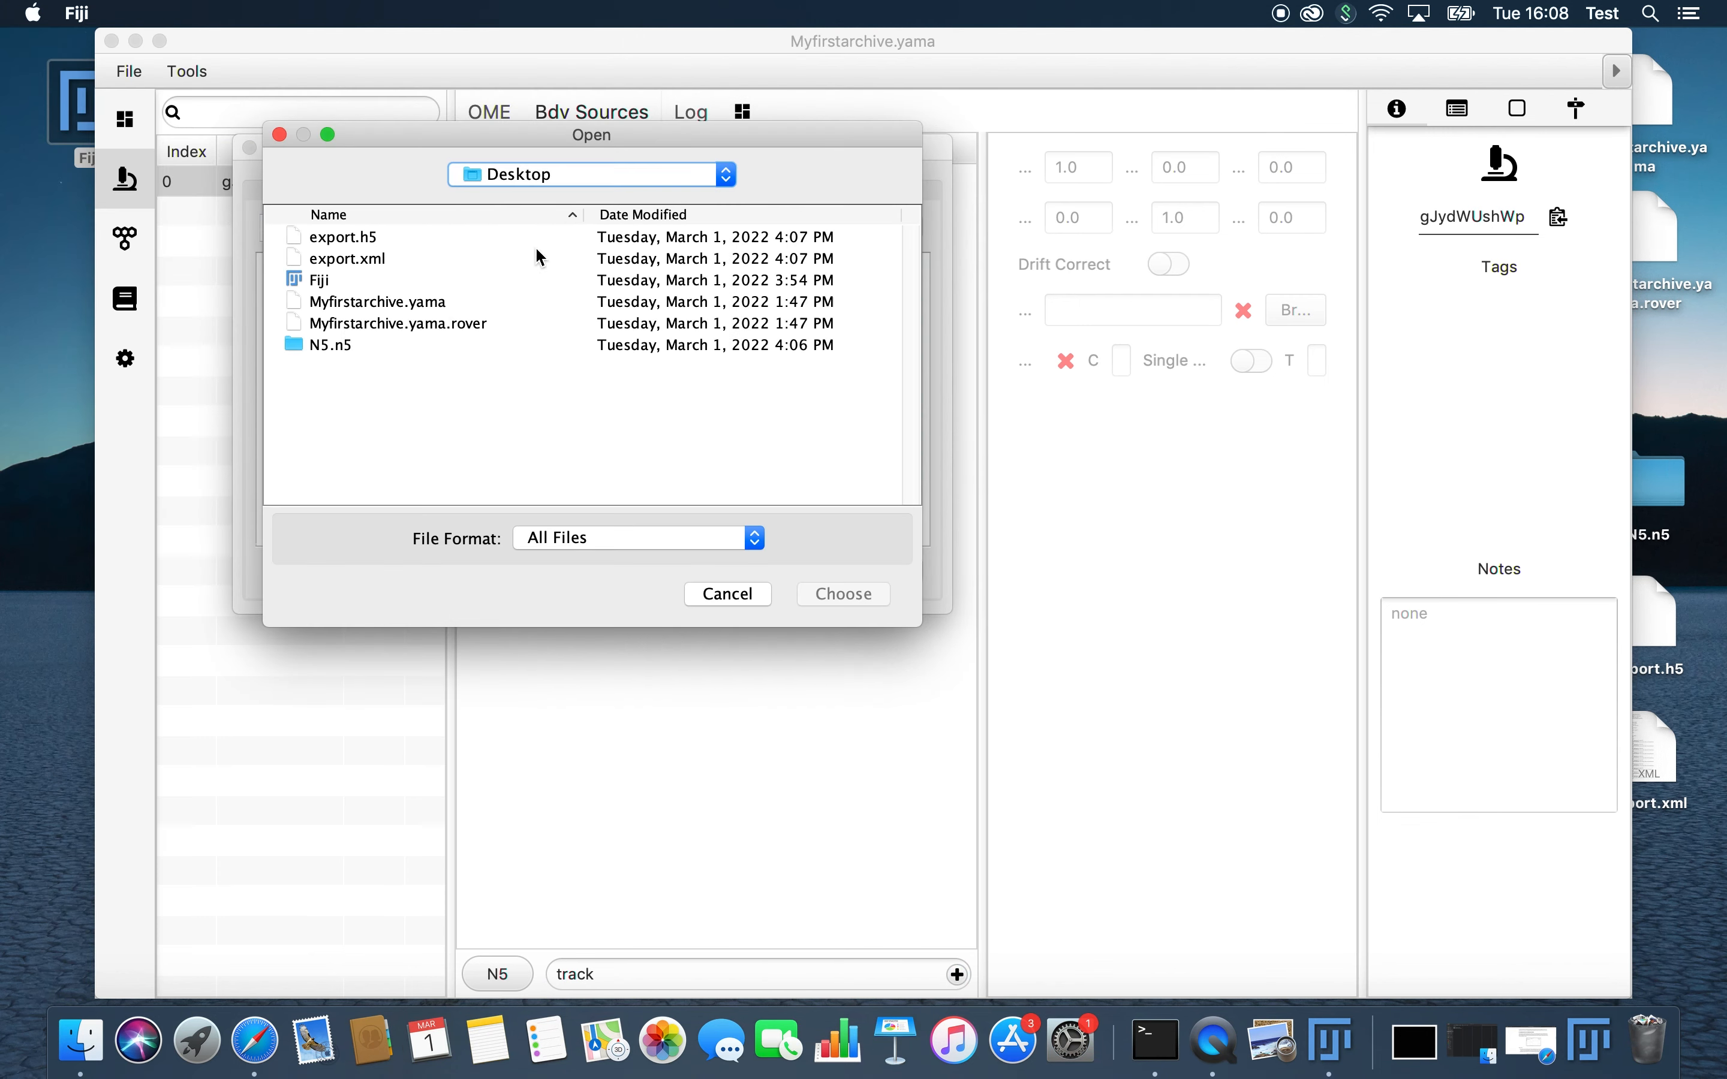
pyautogui.click(326, 344)
pyautogui.click(874, 603)
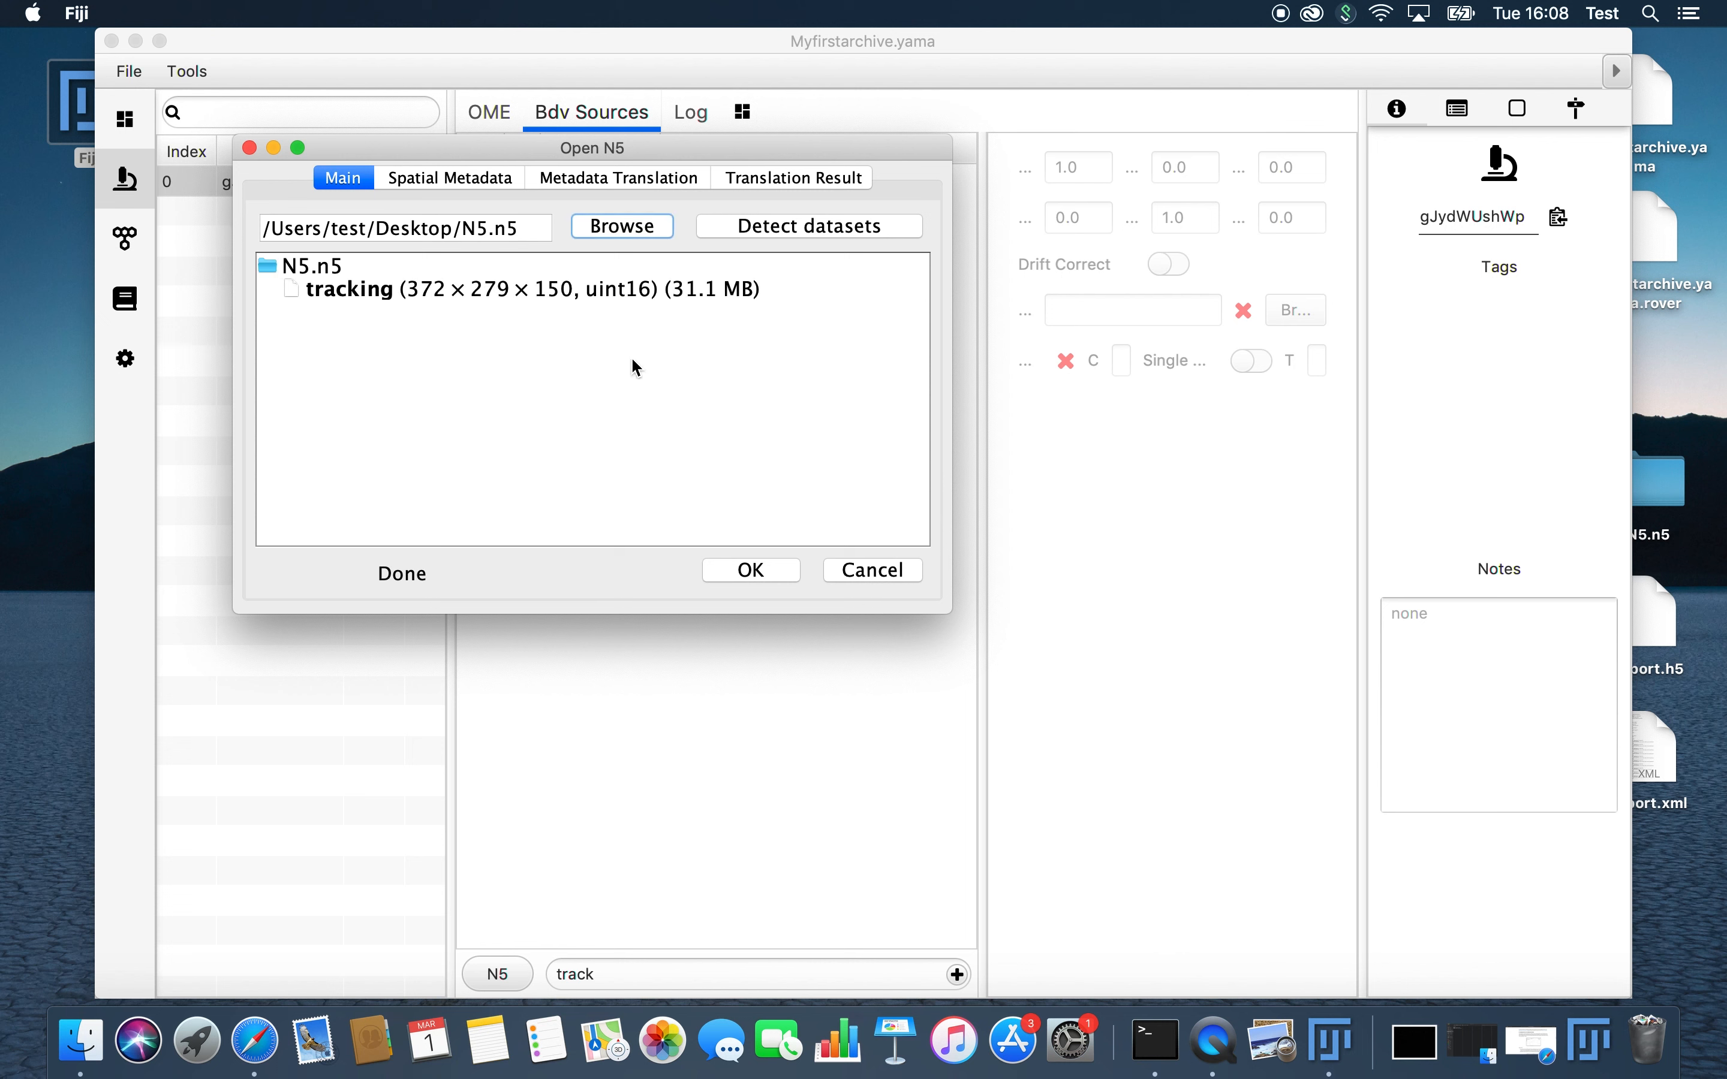
pyautogui.click(802, 229)
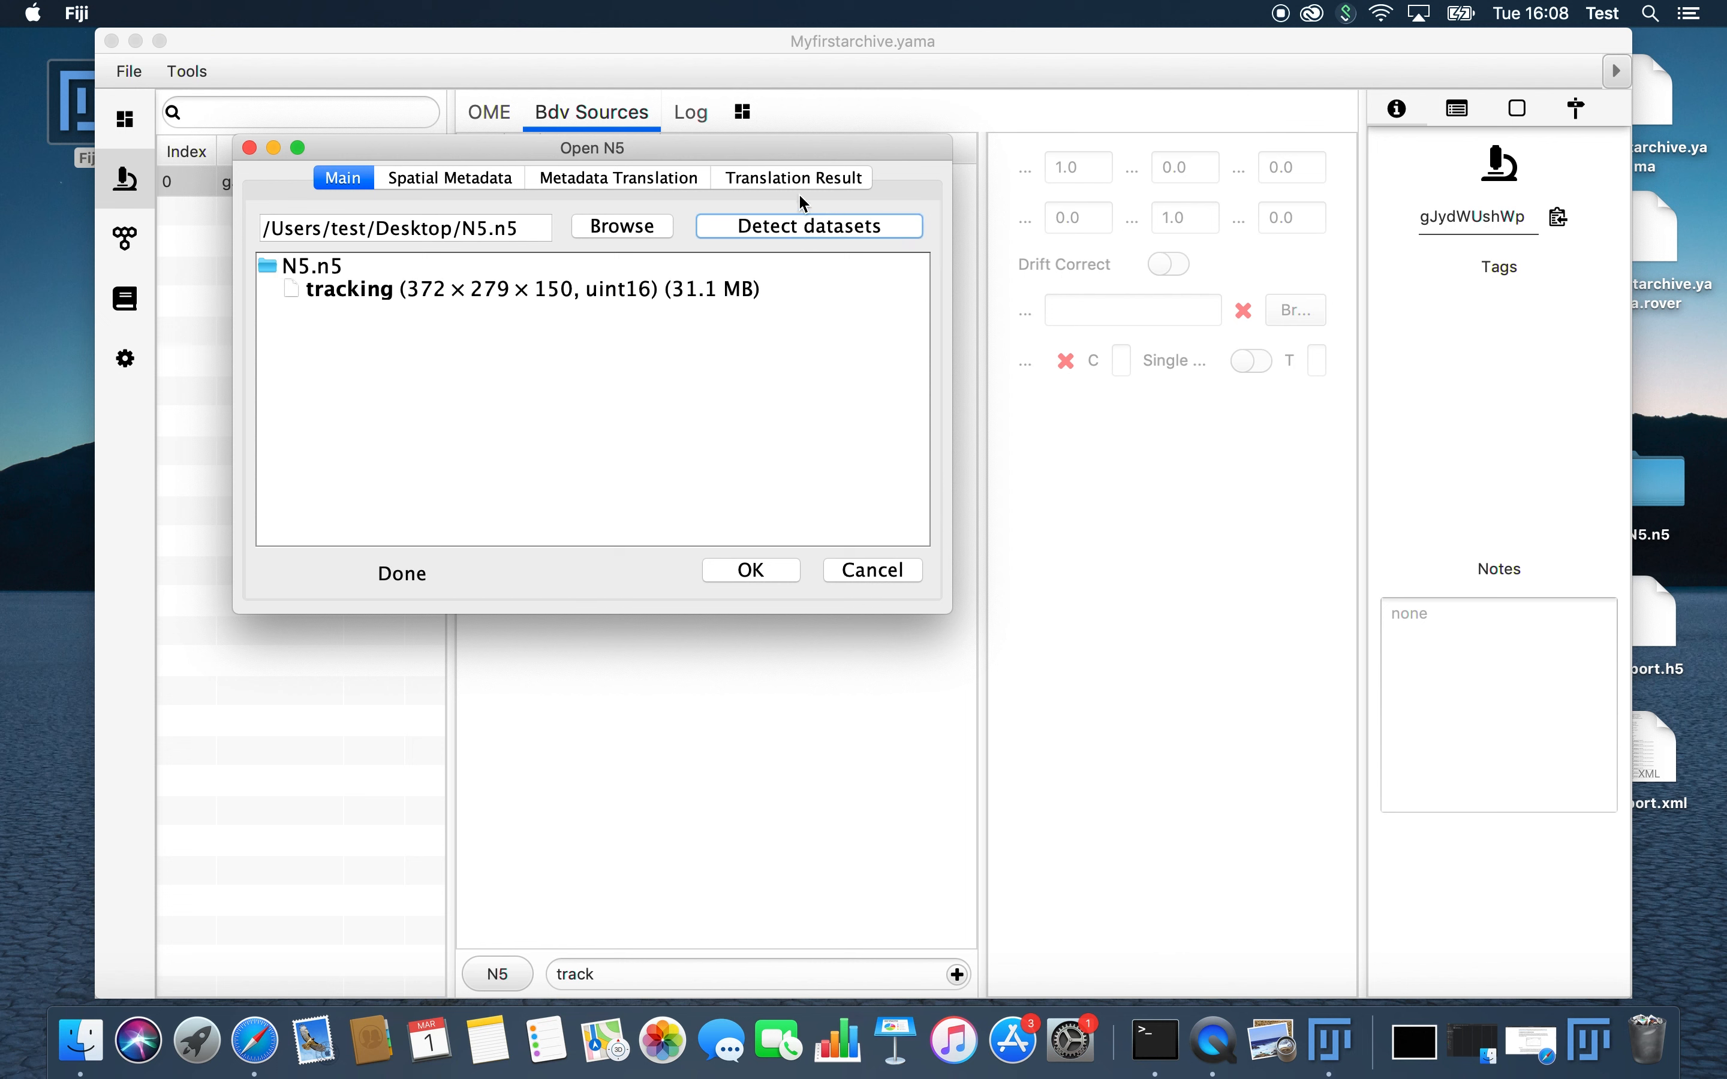
# Step: Select the tracking dataset inside N5.n5 and confirm it as the data of the track source
pyautogui.click(751, 570)
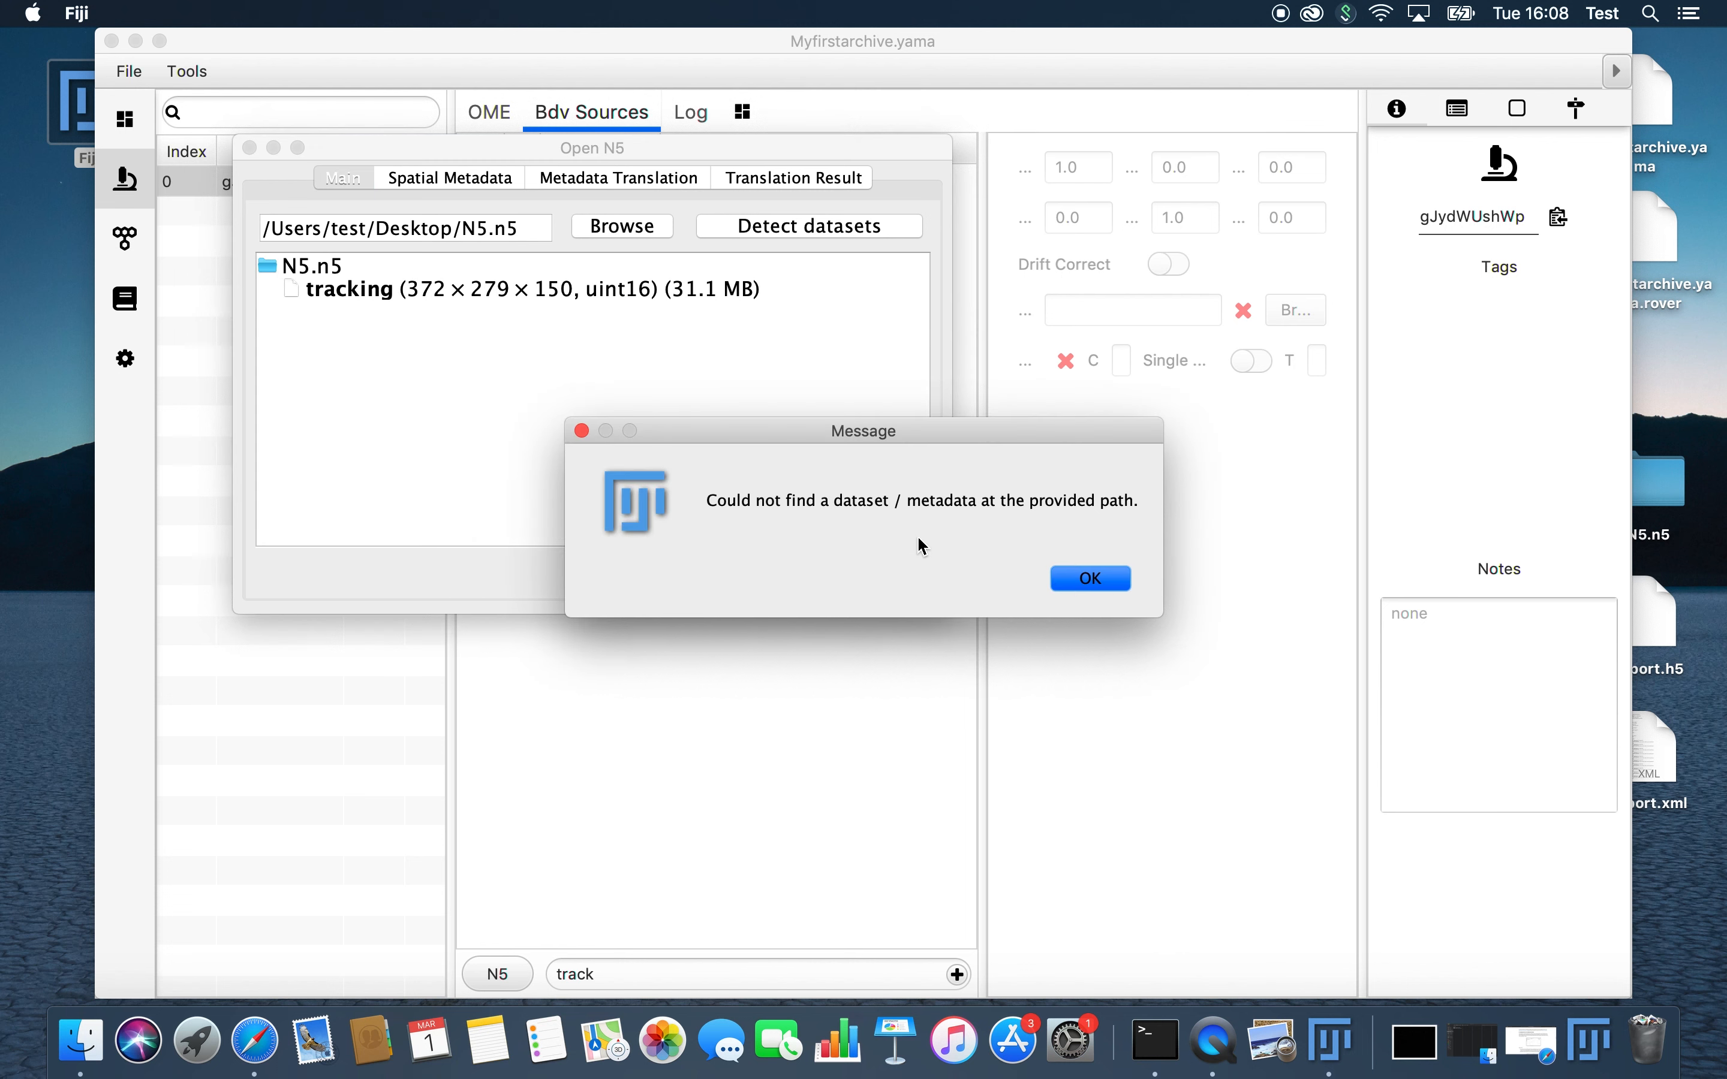
pyautogui.click(1092, 579)
pyautogui.click(586, 297)
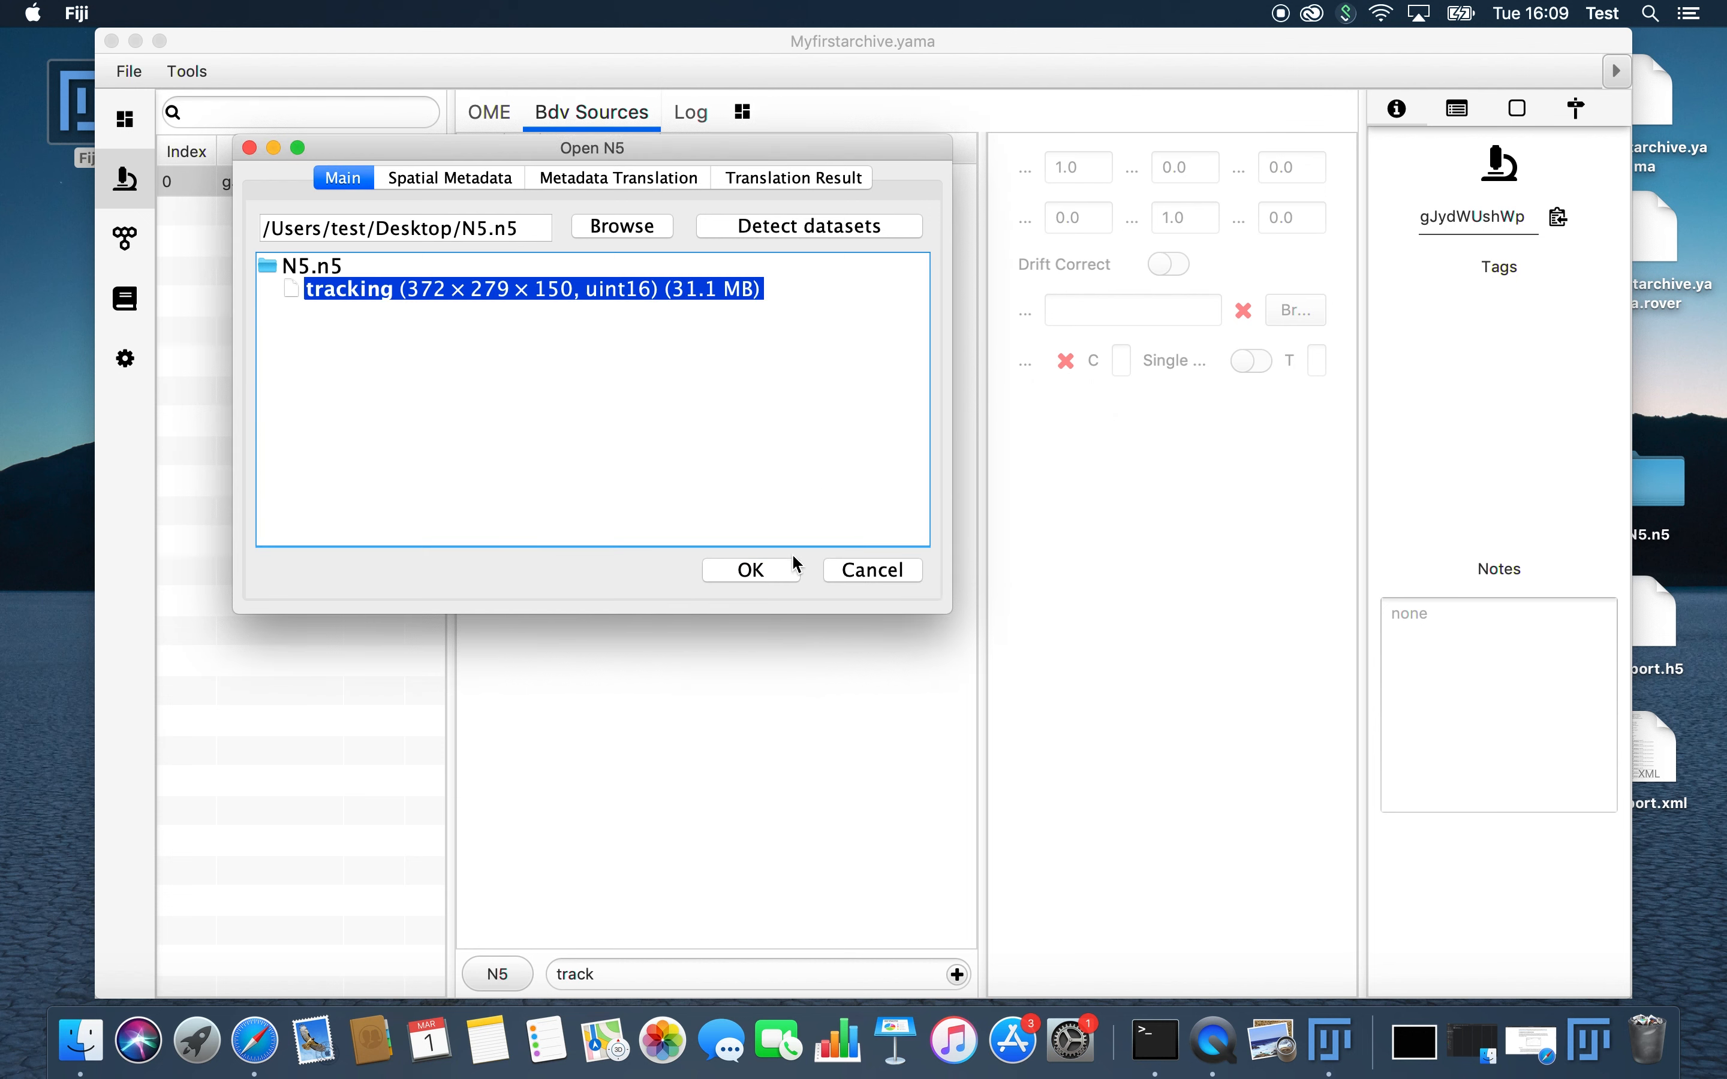
pyautogui.click(783, 576)
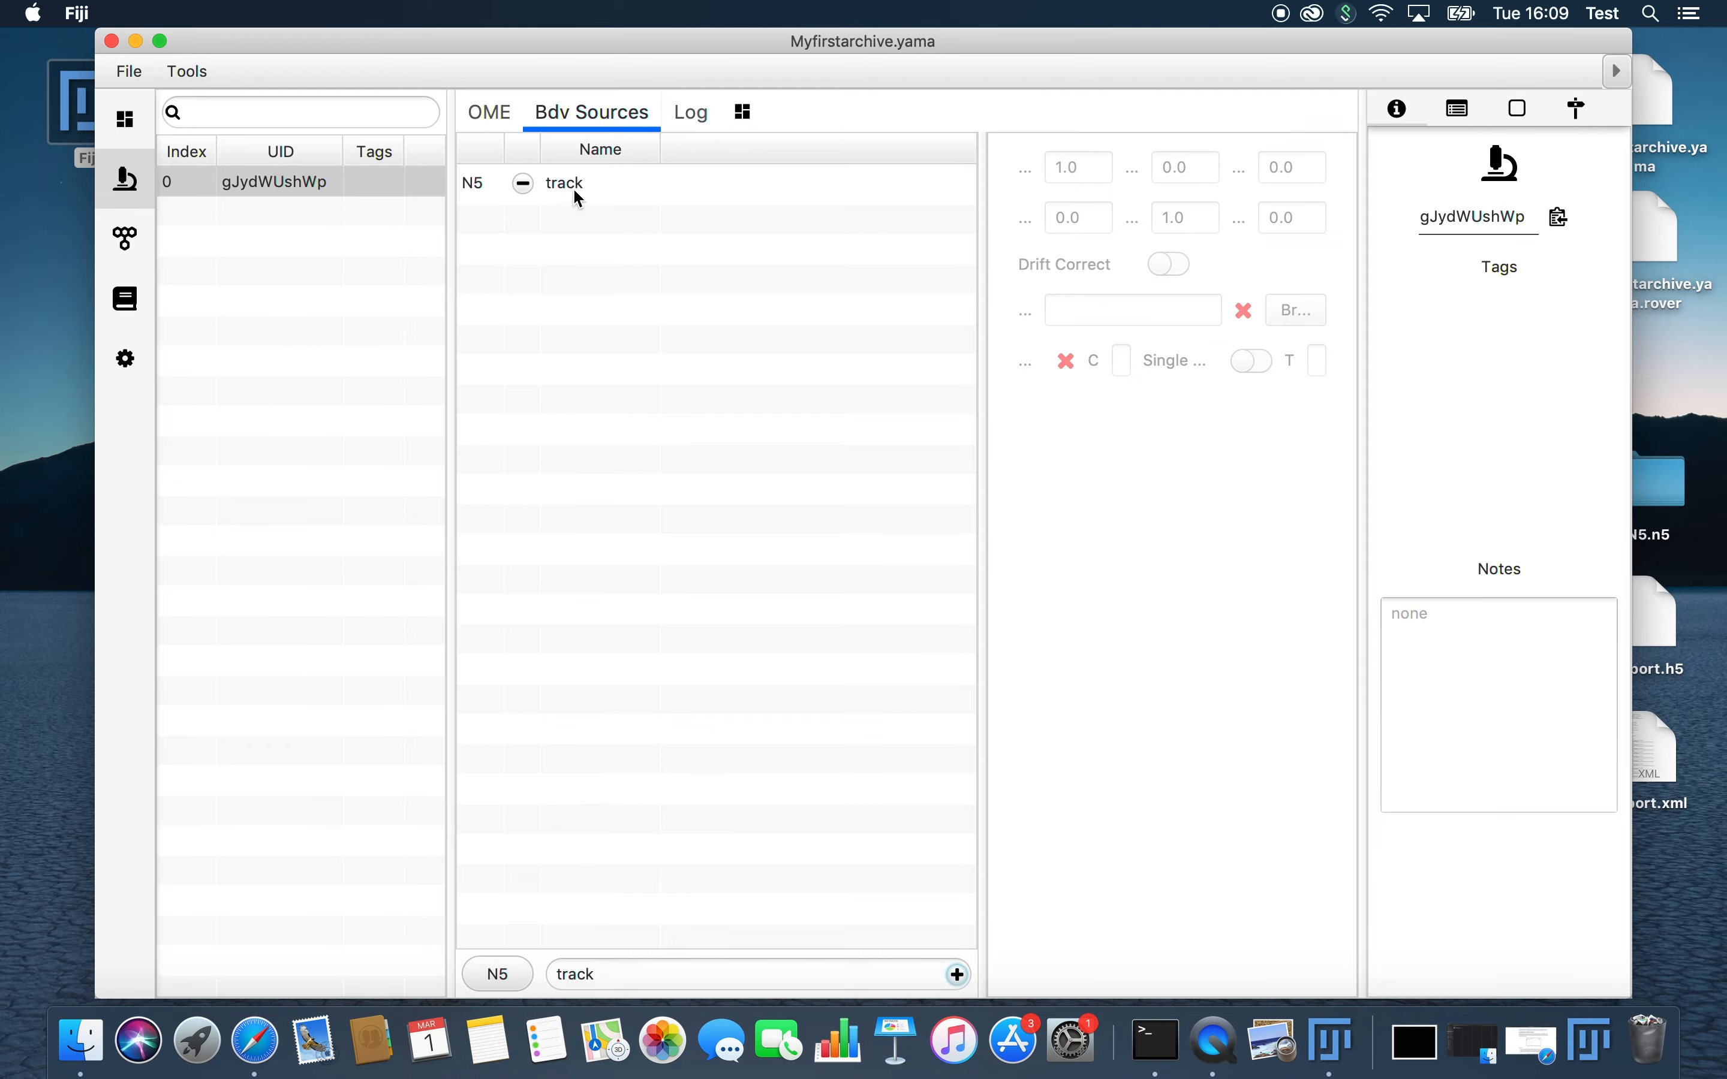
# Step: Go to the molecules, show the video of the N5 source with view number 1, and close the viewer
pyautogui.click(125, 239)
pyautogui.click(187, 71)
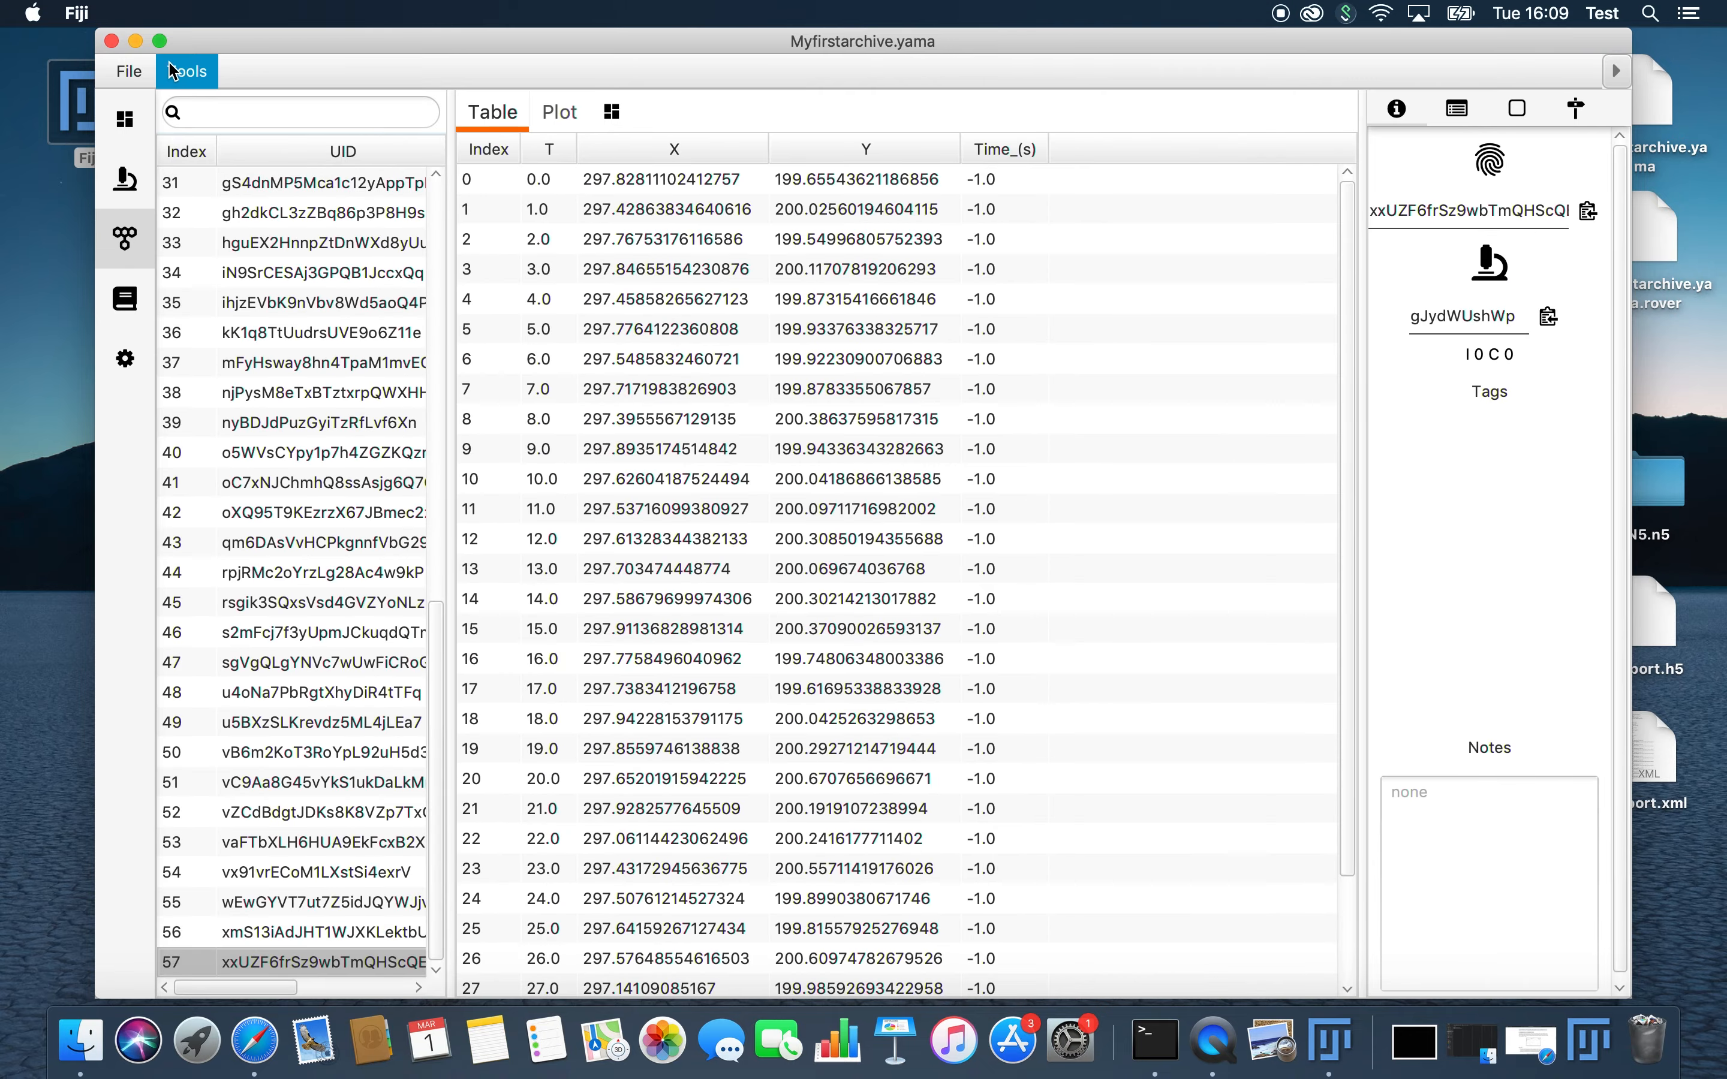
pyautogui.click(278, 344)
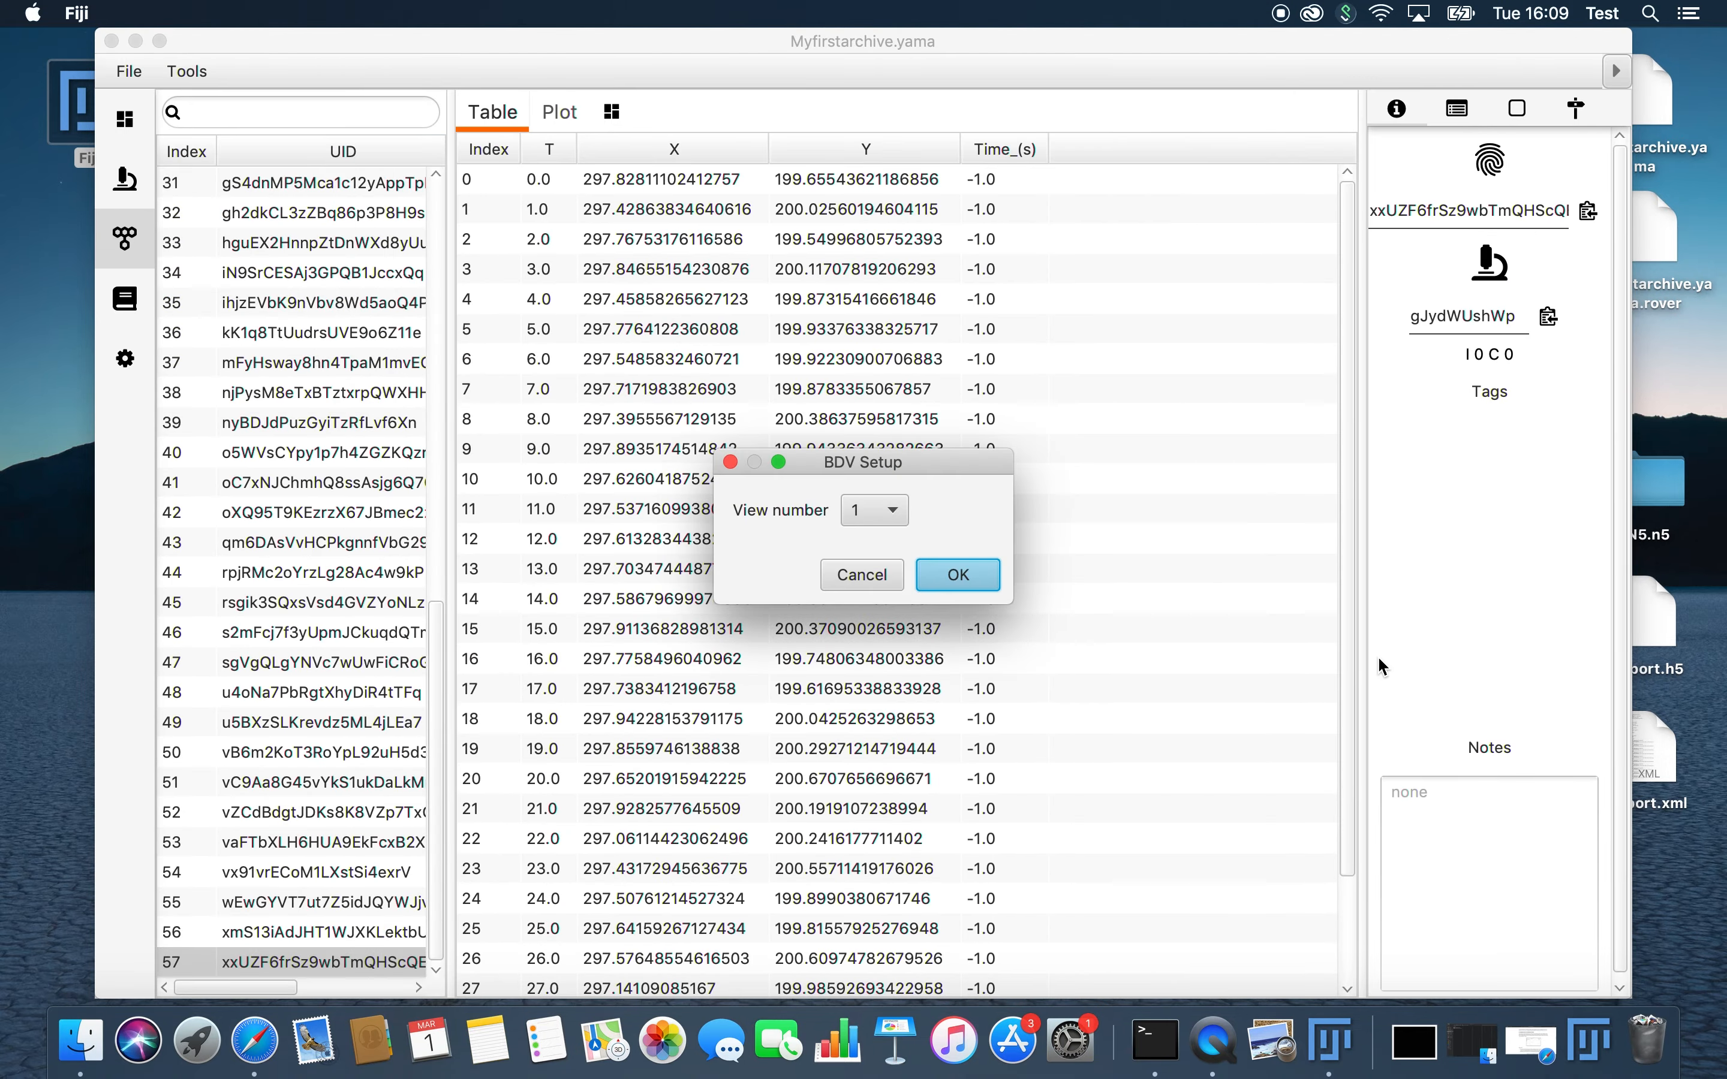
pyautogui.click(956, 572)
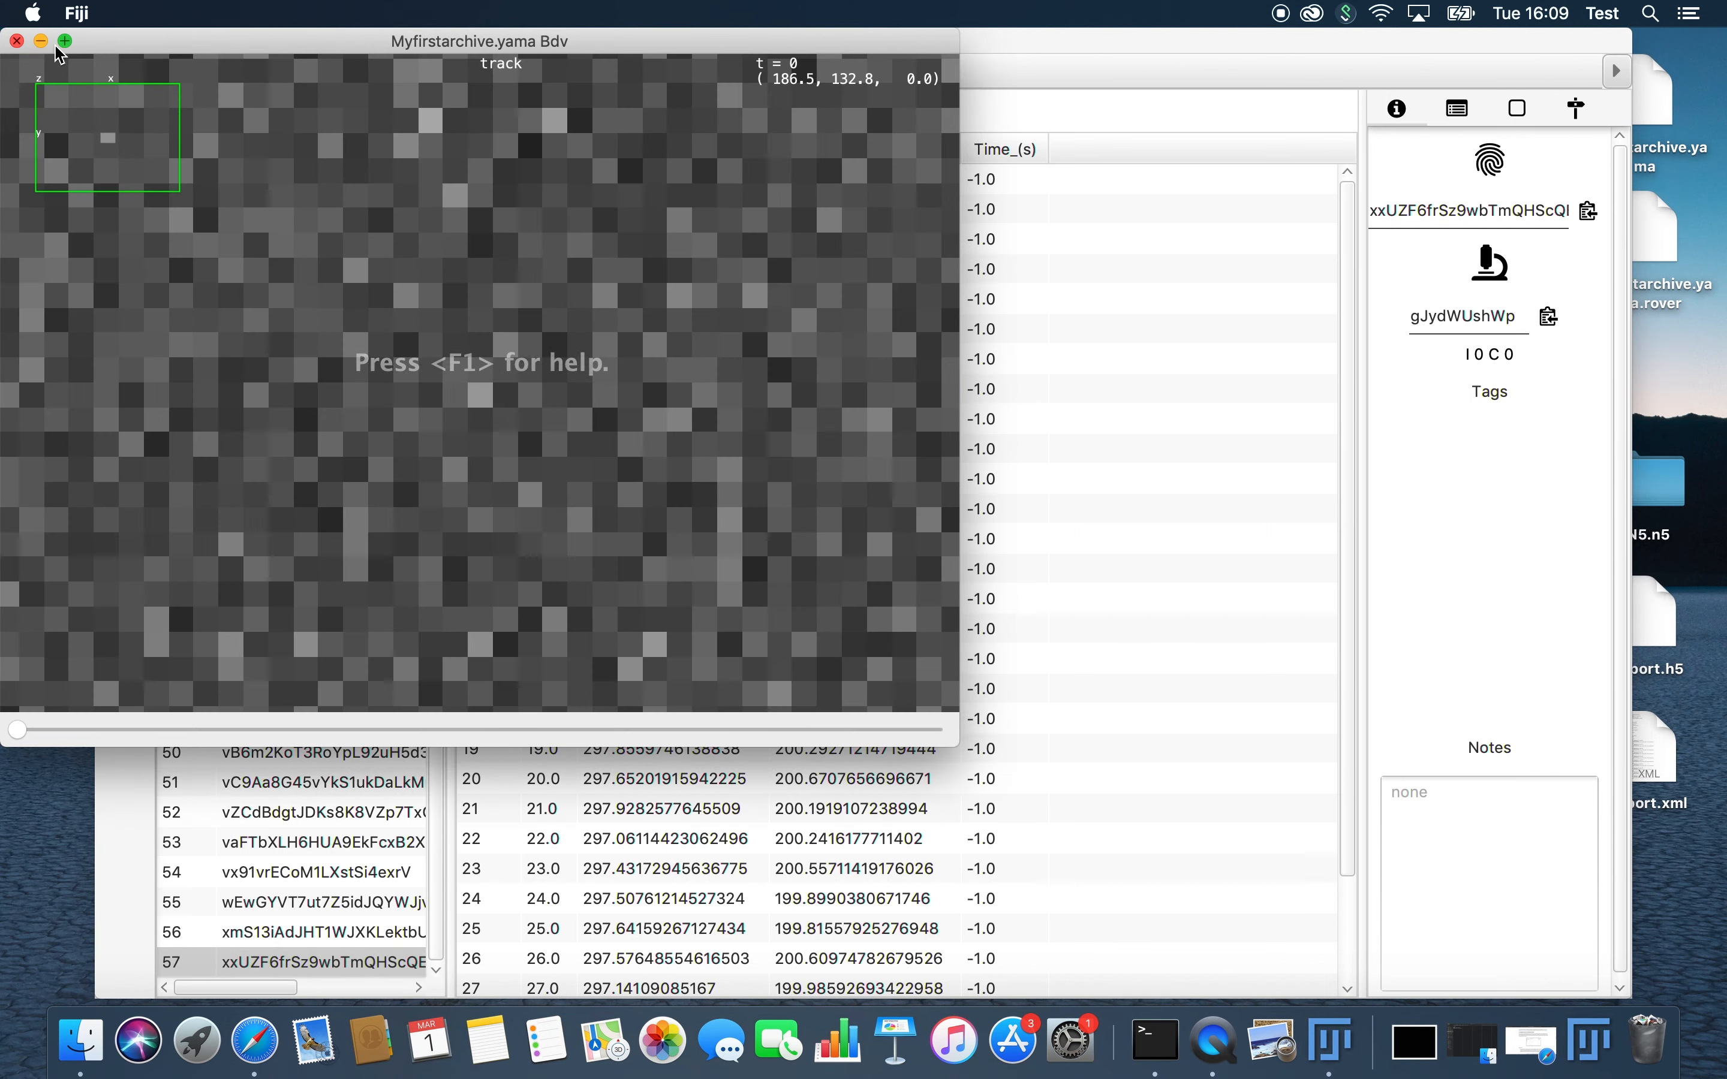
pyautogui.click(18, 41)
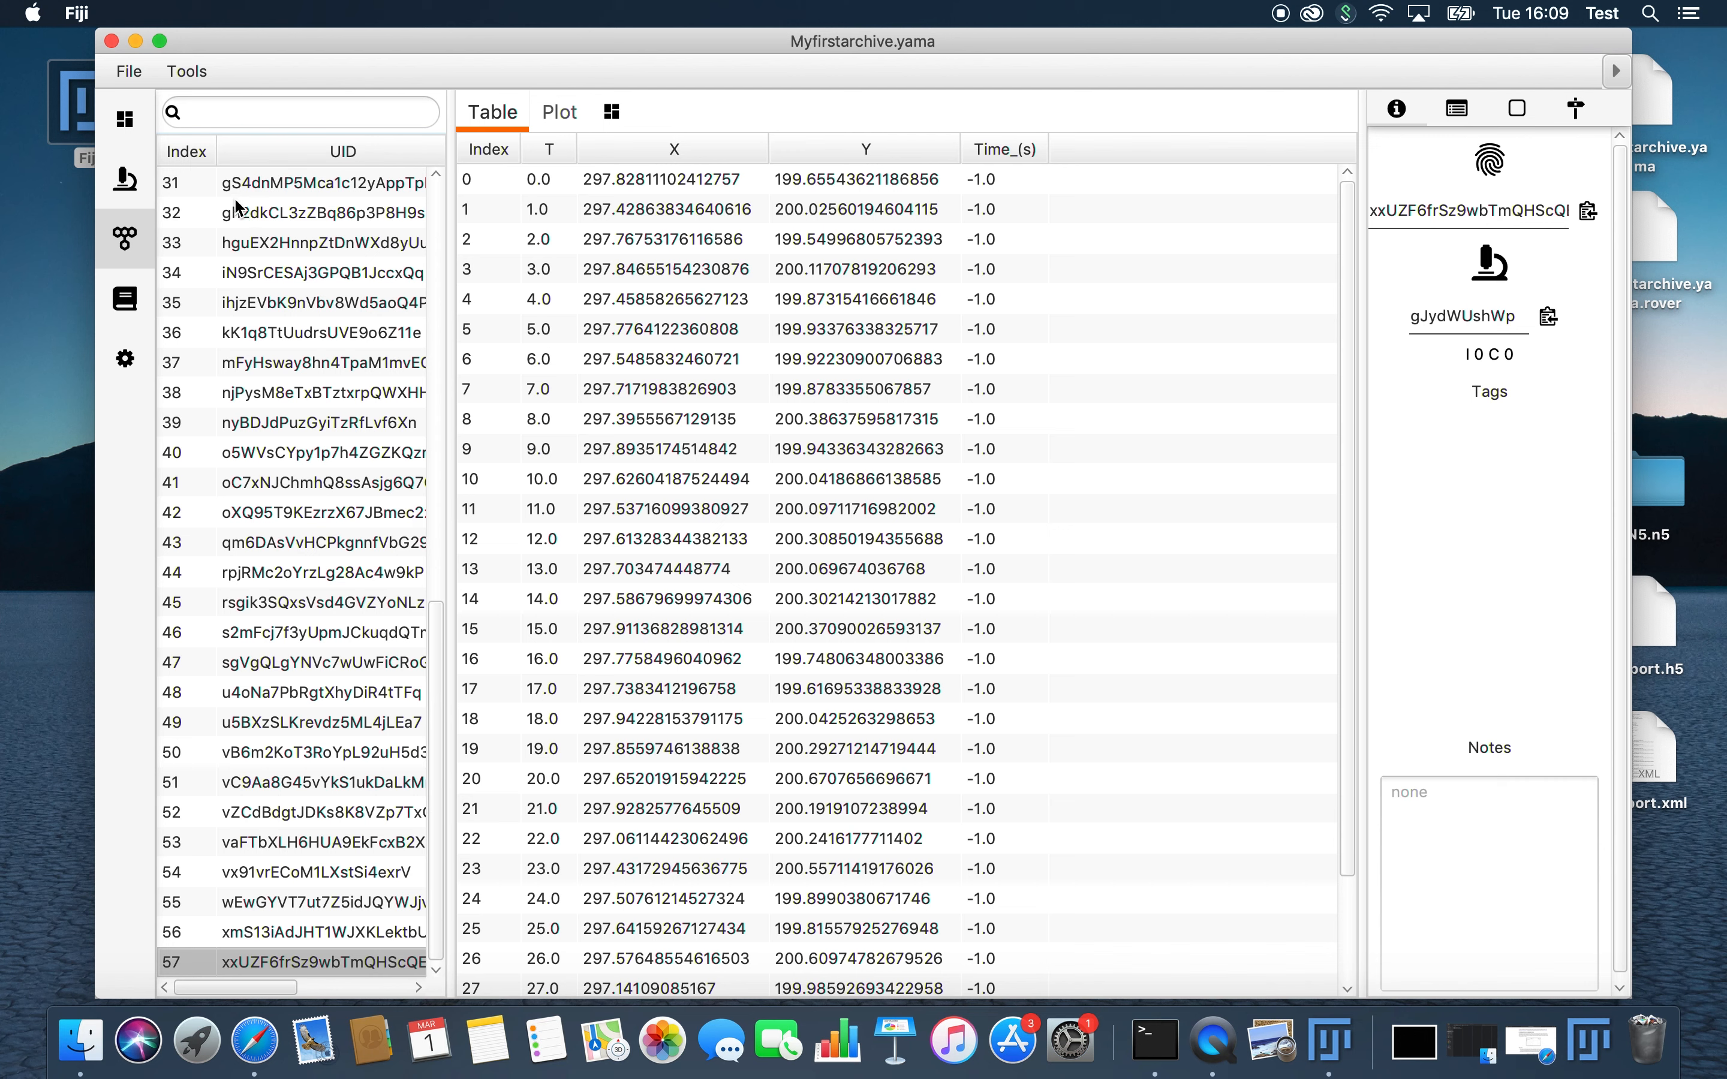
# Step: Add an HD5 Bdv source named trackHD5 to the metadata record, using export.xml from the Desktop
pyautogui.click(125, 179)
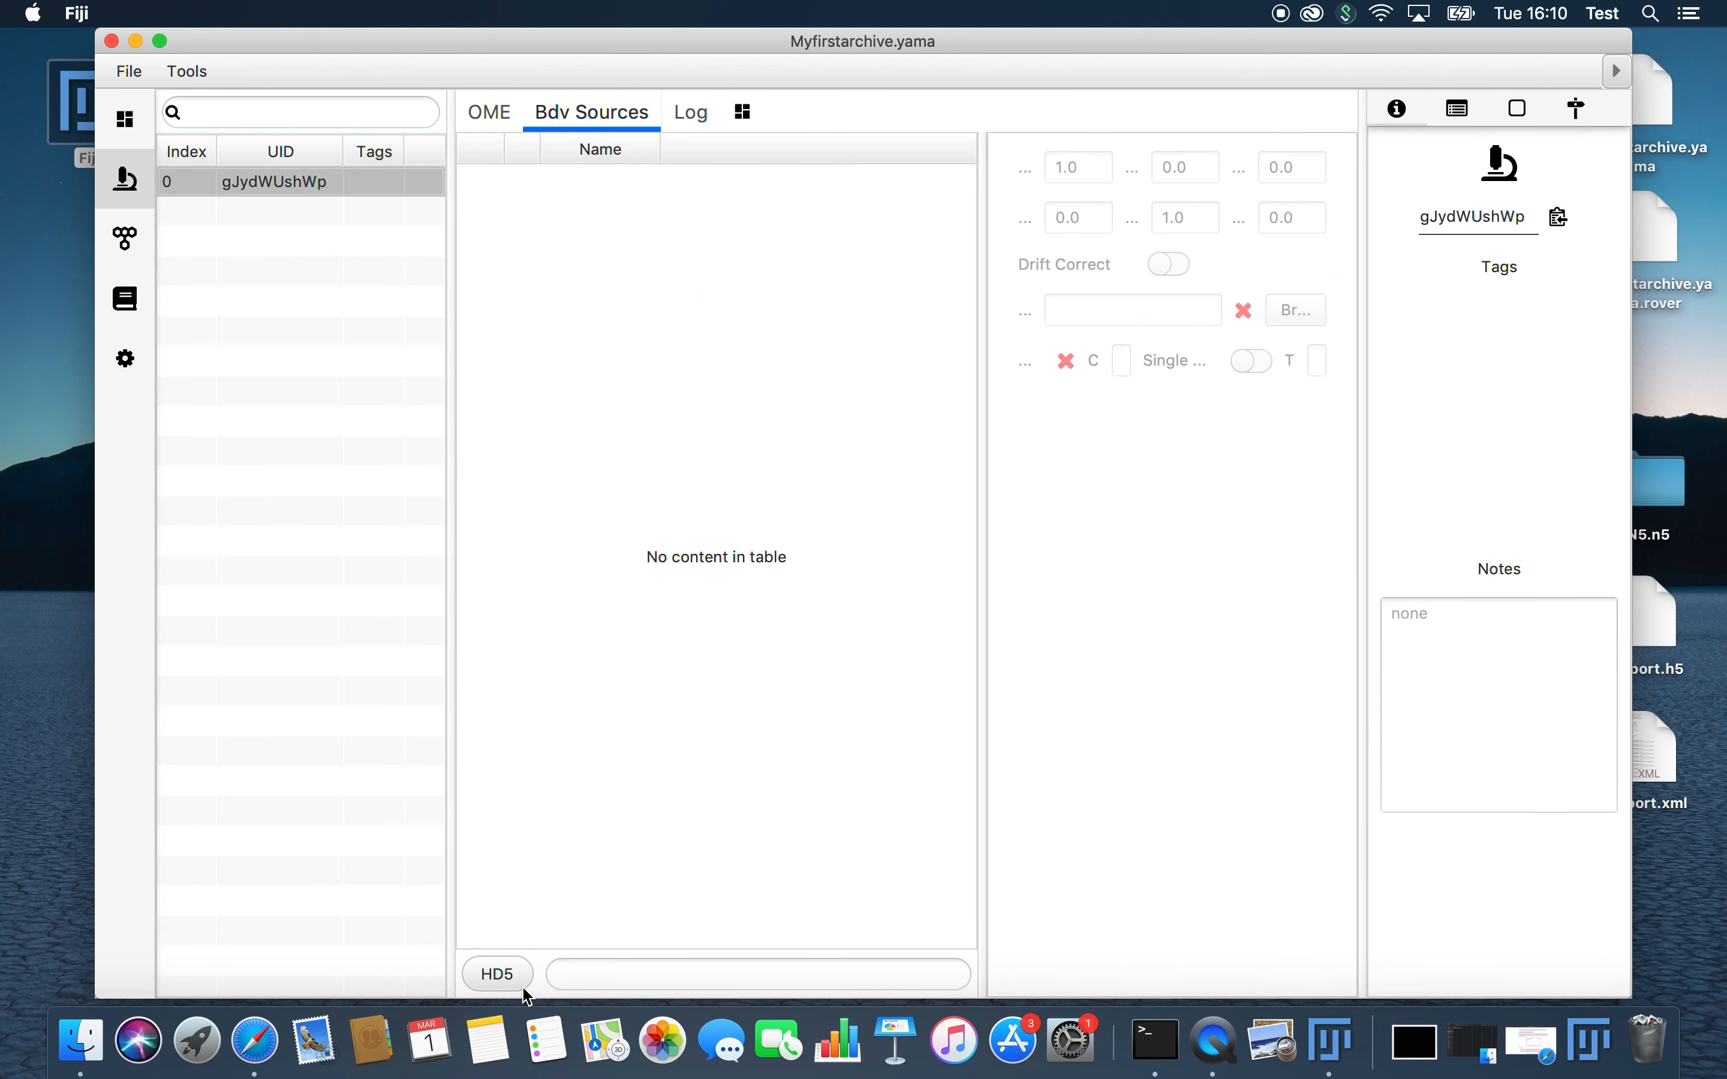
pyautogui.click(648, 971)
pyautogui.write('trackHD')
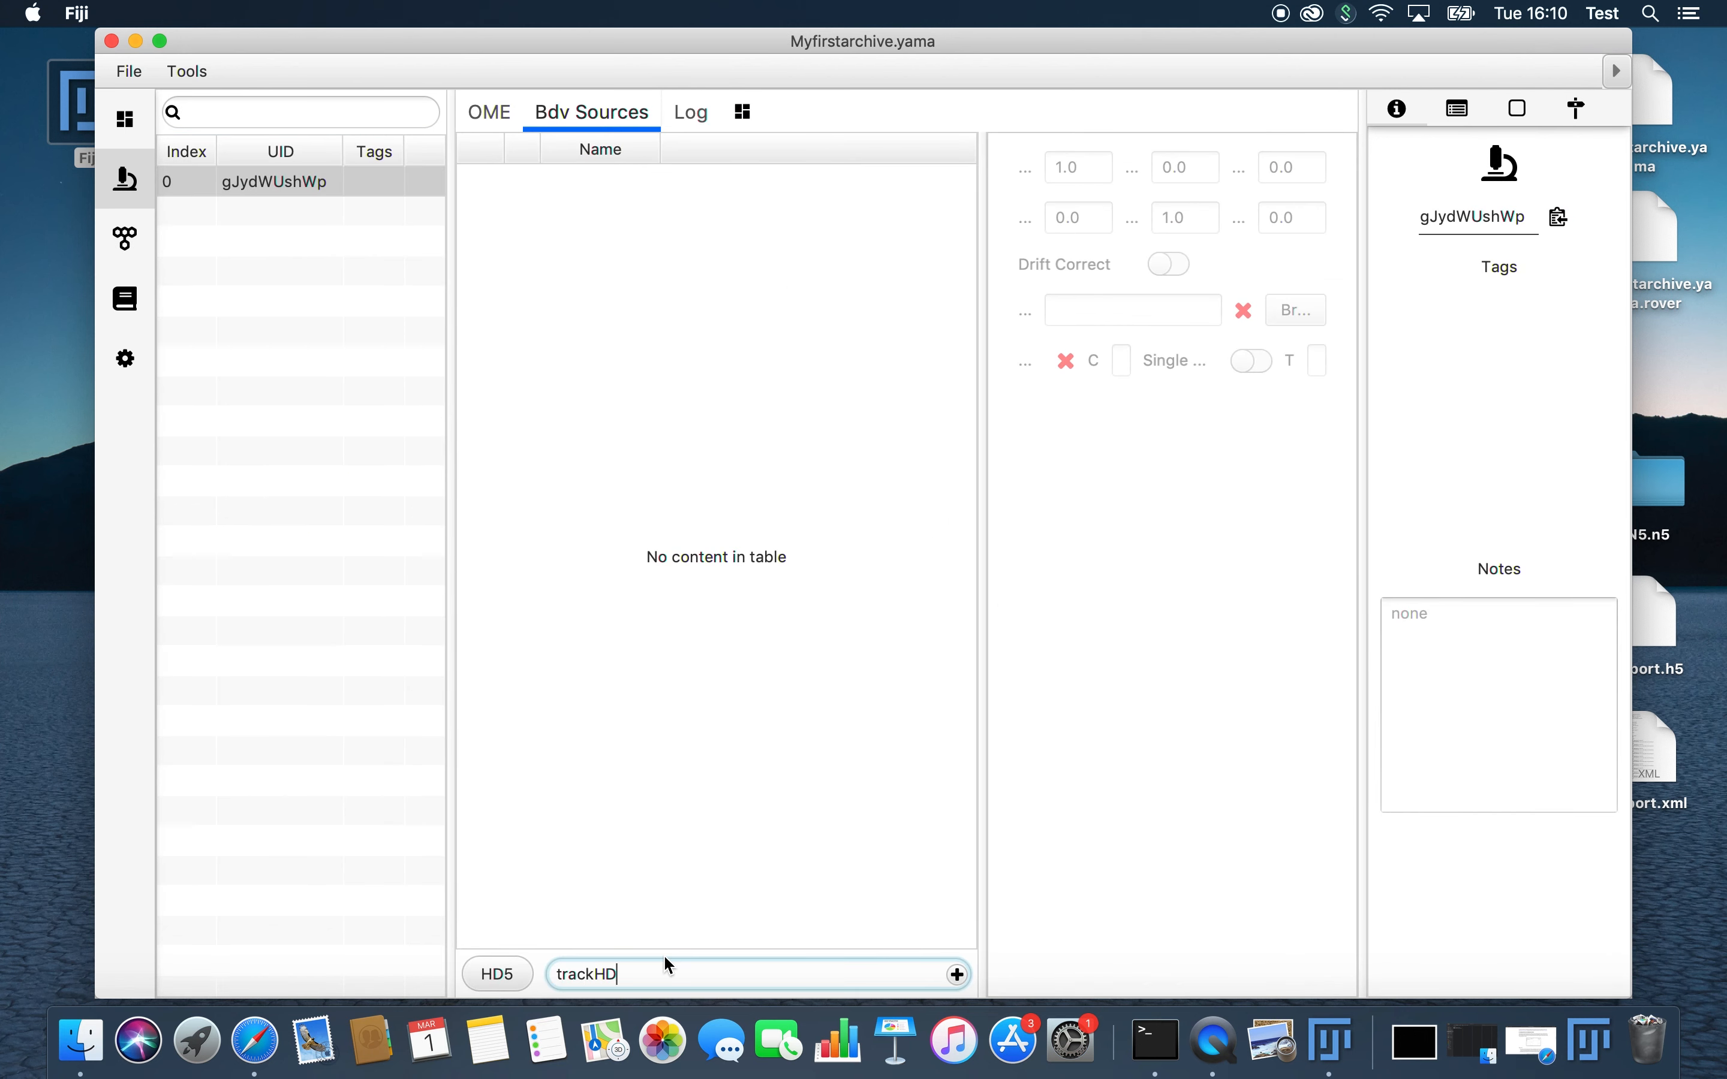
pyautogui.write('5')
pyautogui.click(960, 974)
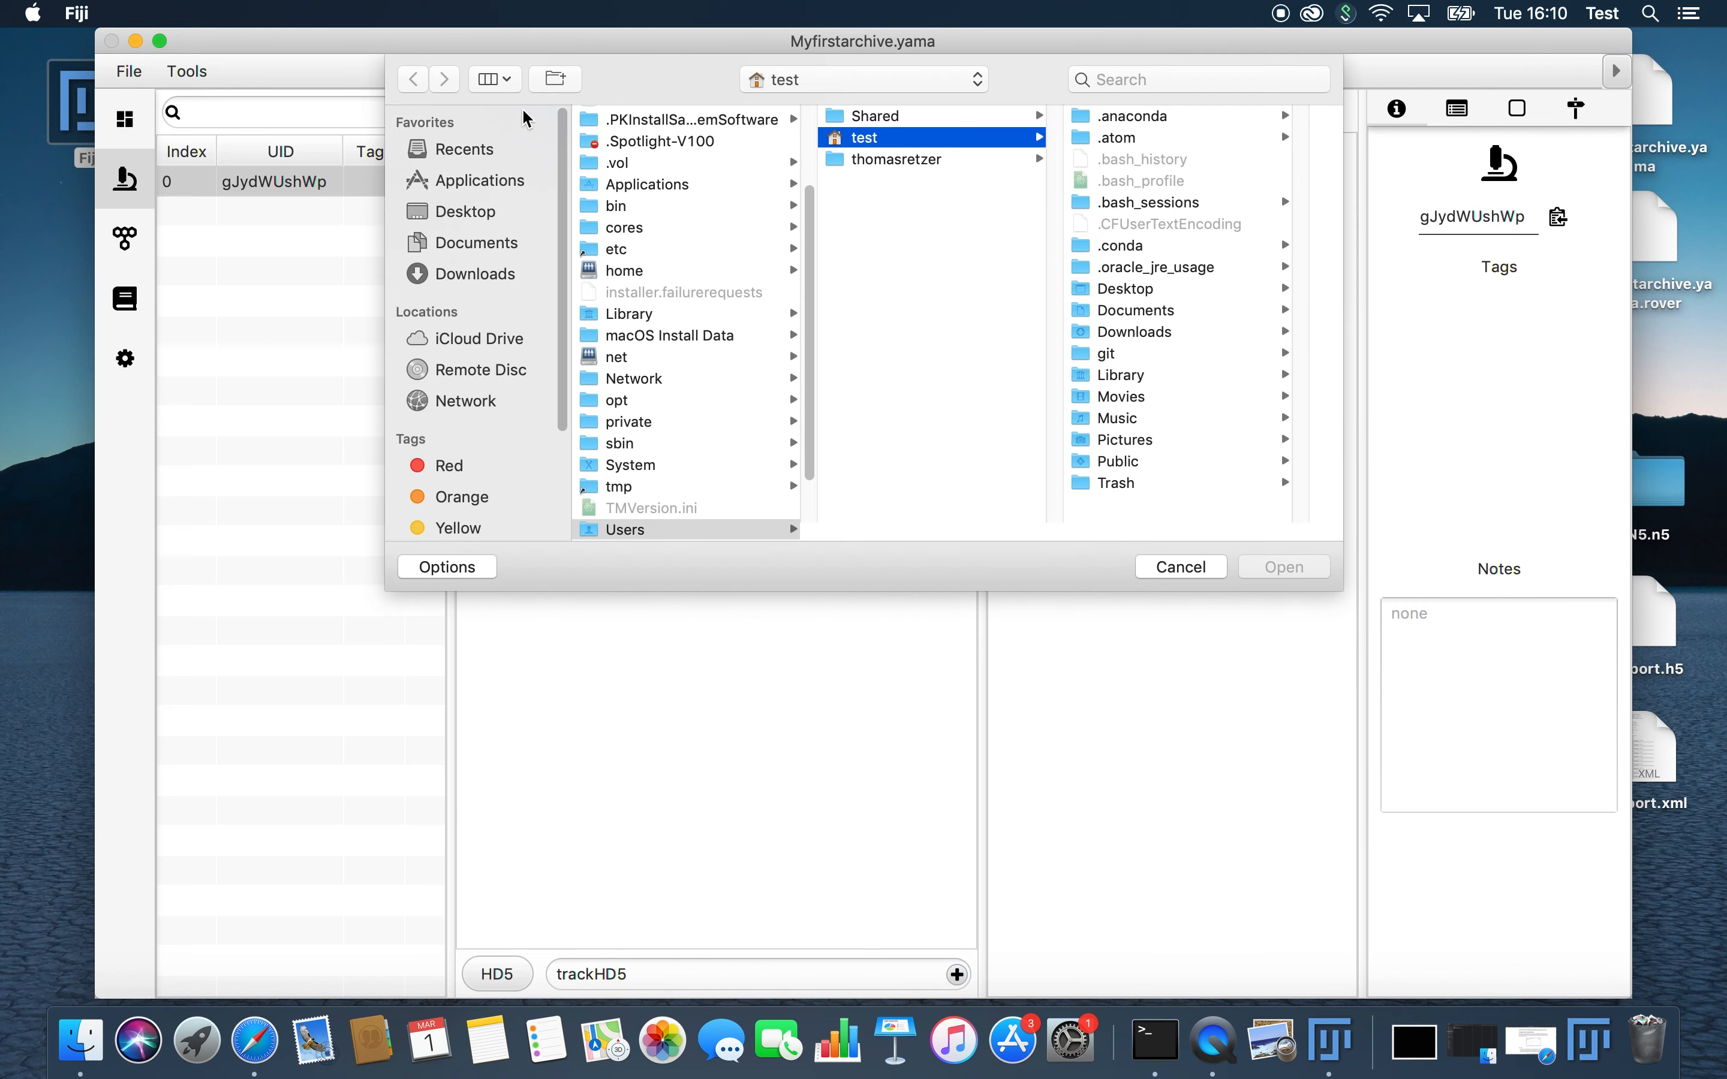
pyautogui.click(469, 222)
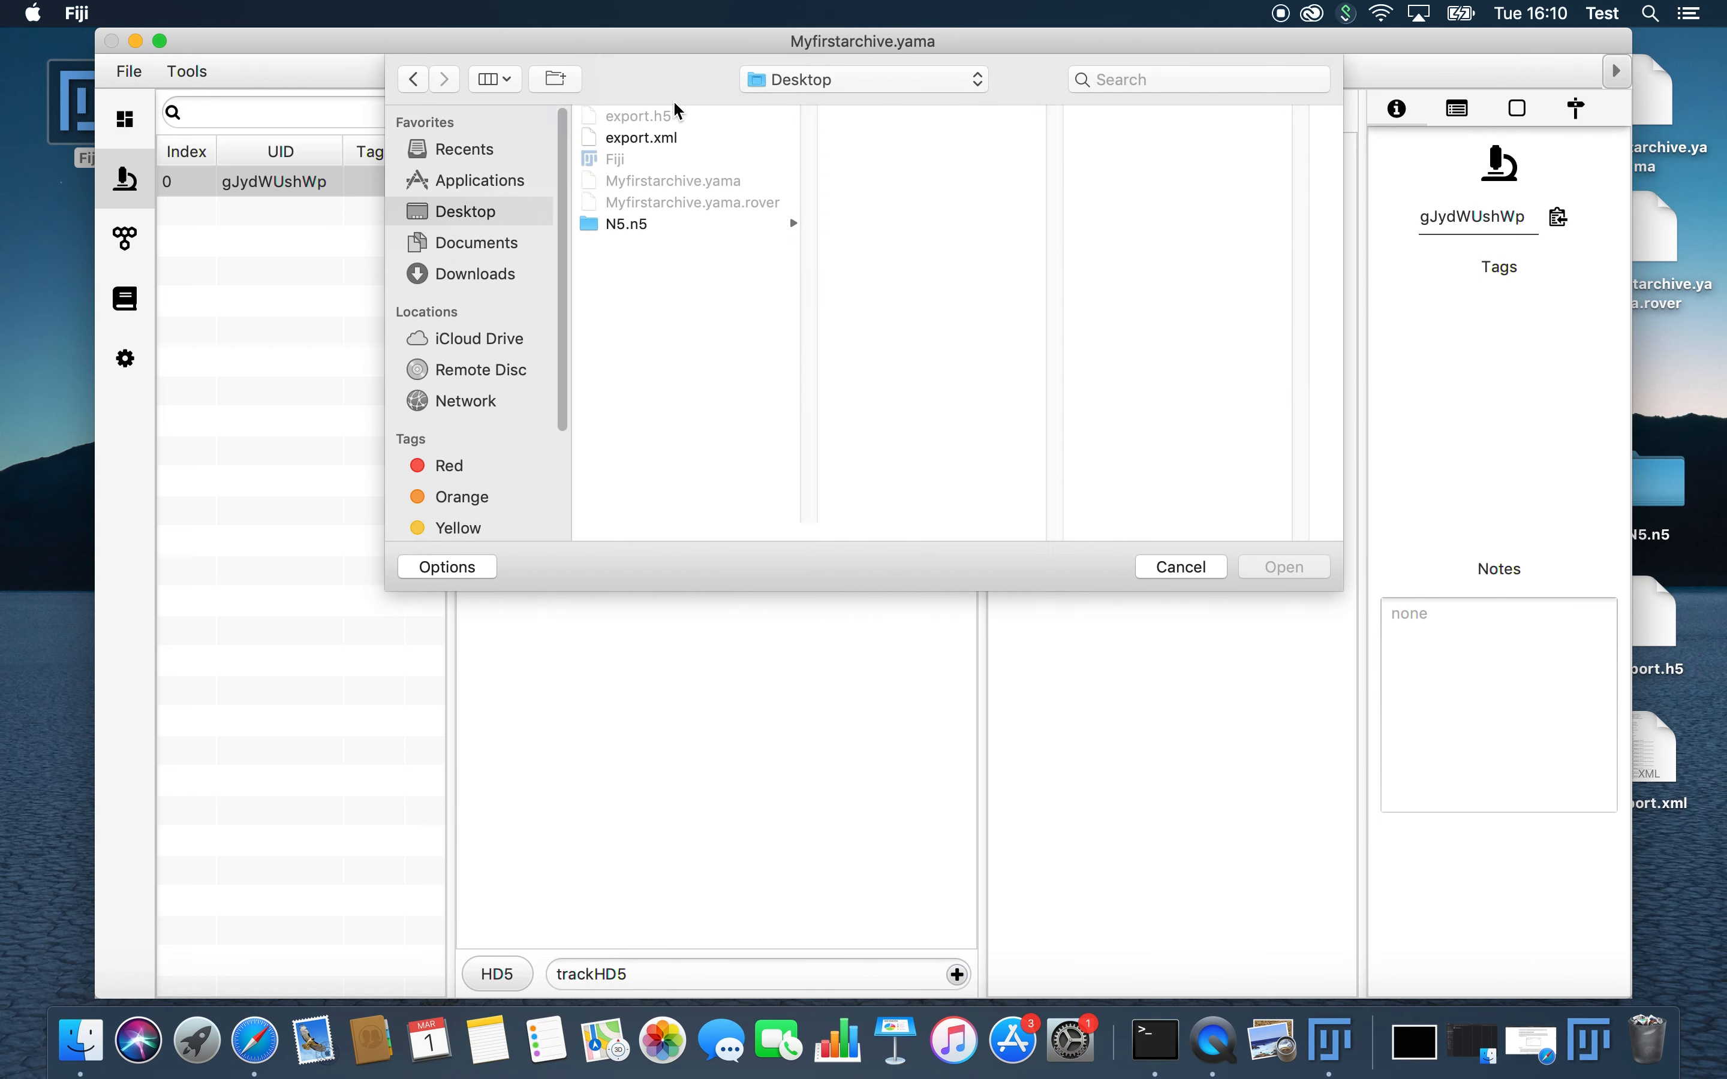
pyautogui.click(661, 139)
pyautogui.click(1287, 567)
# Step: Show the video of the trackHD5 source with one view to check the coupling, and close the viewer
pyautogui.click(129, 71)
pyautogui.moveTo(184, 75)
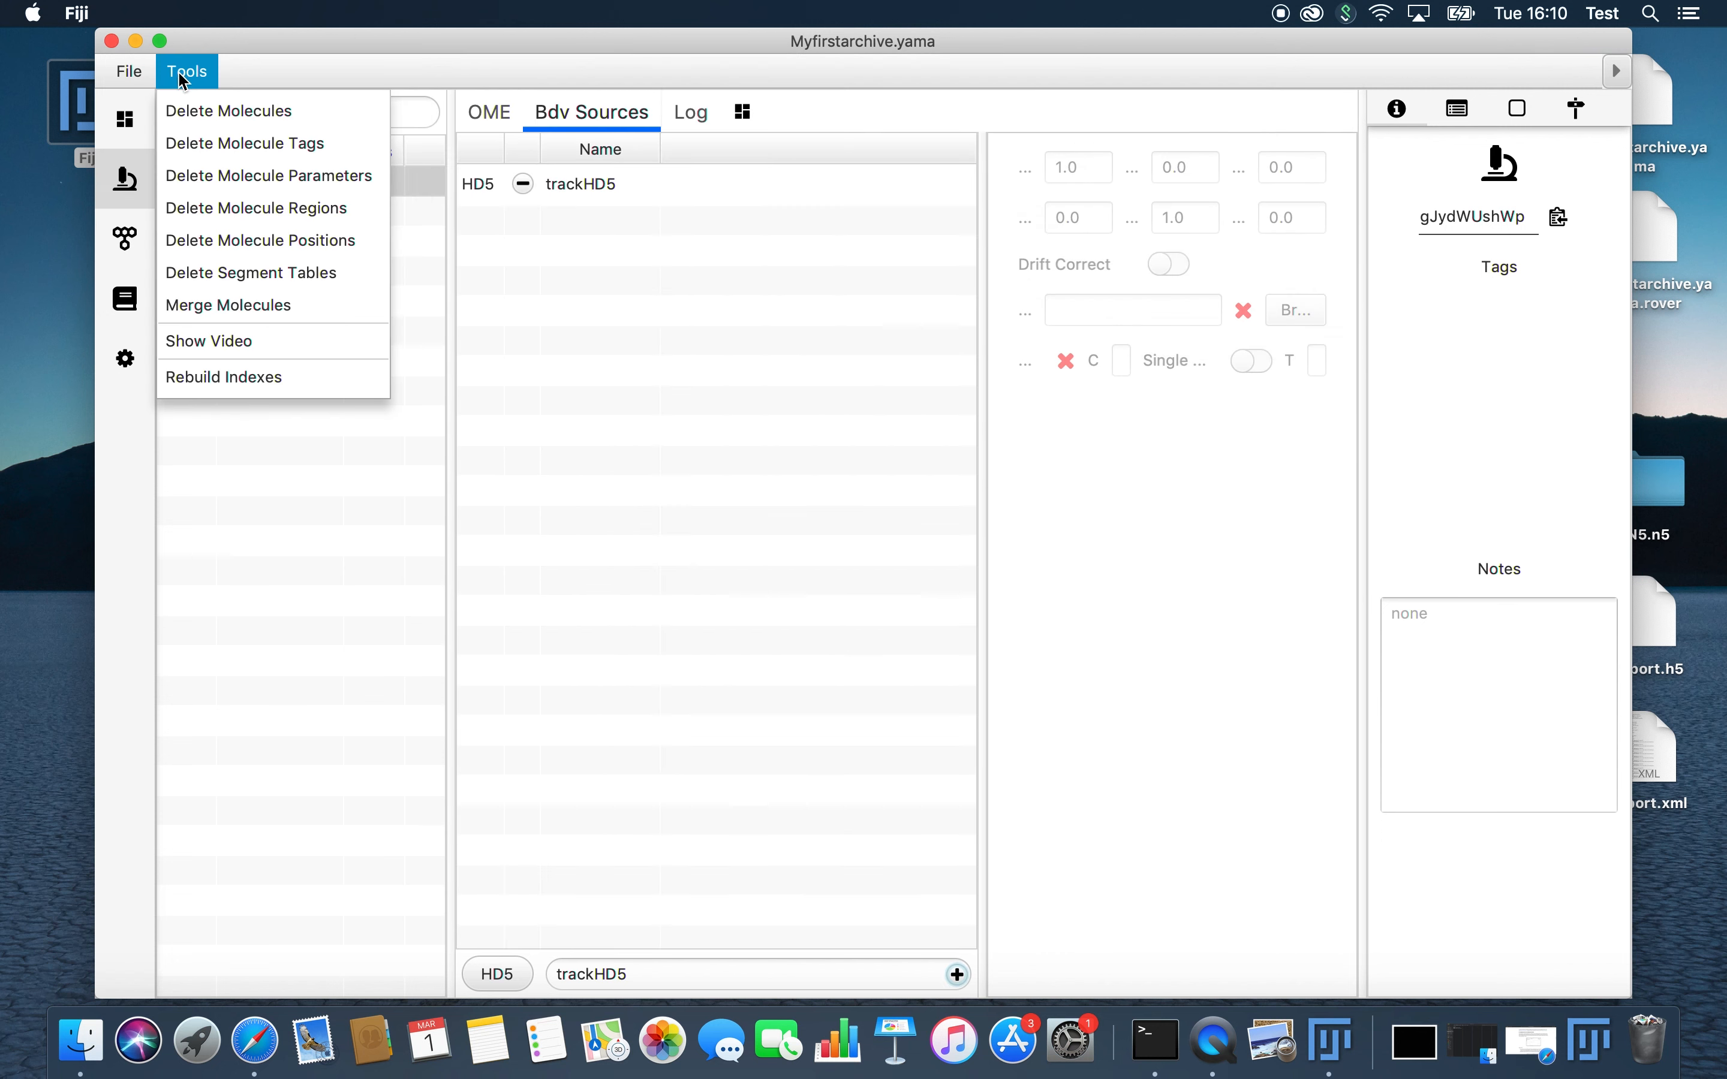
pyautogui.click(185, 341)
pyautogui.click(960, 575)
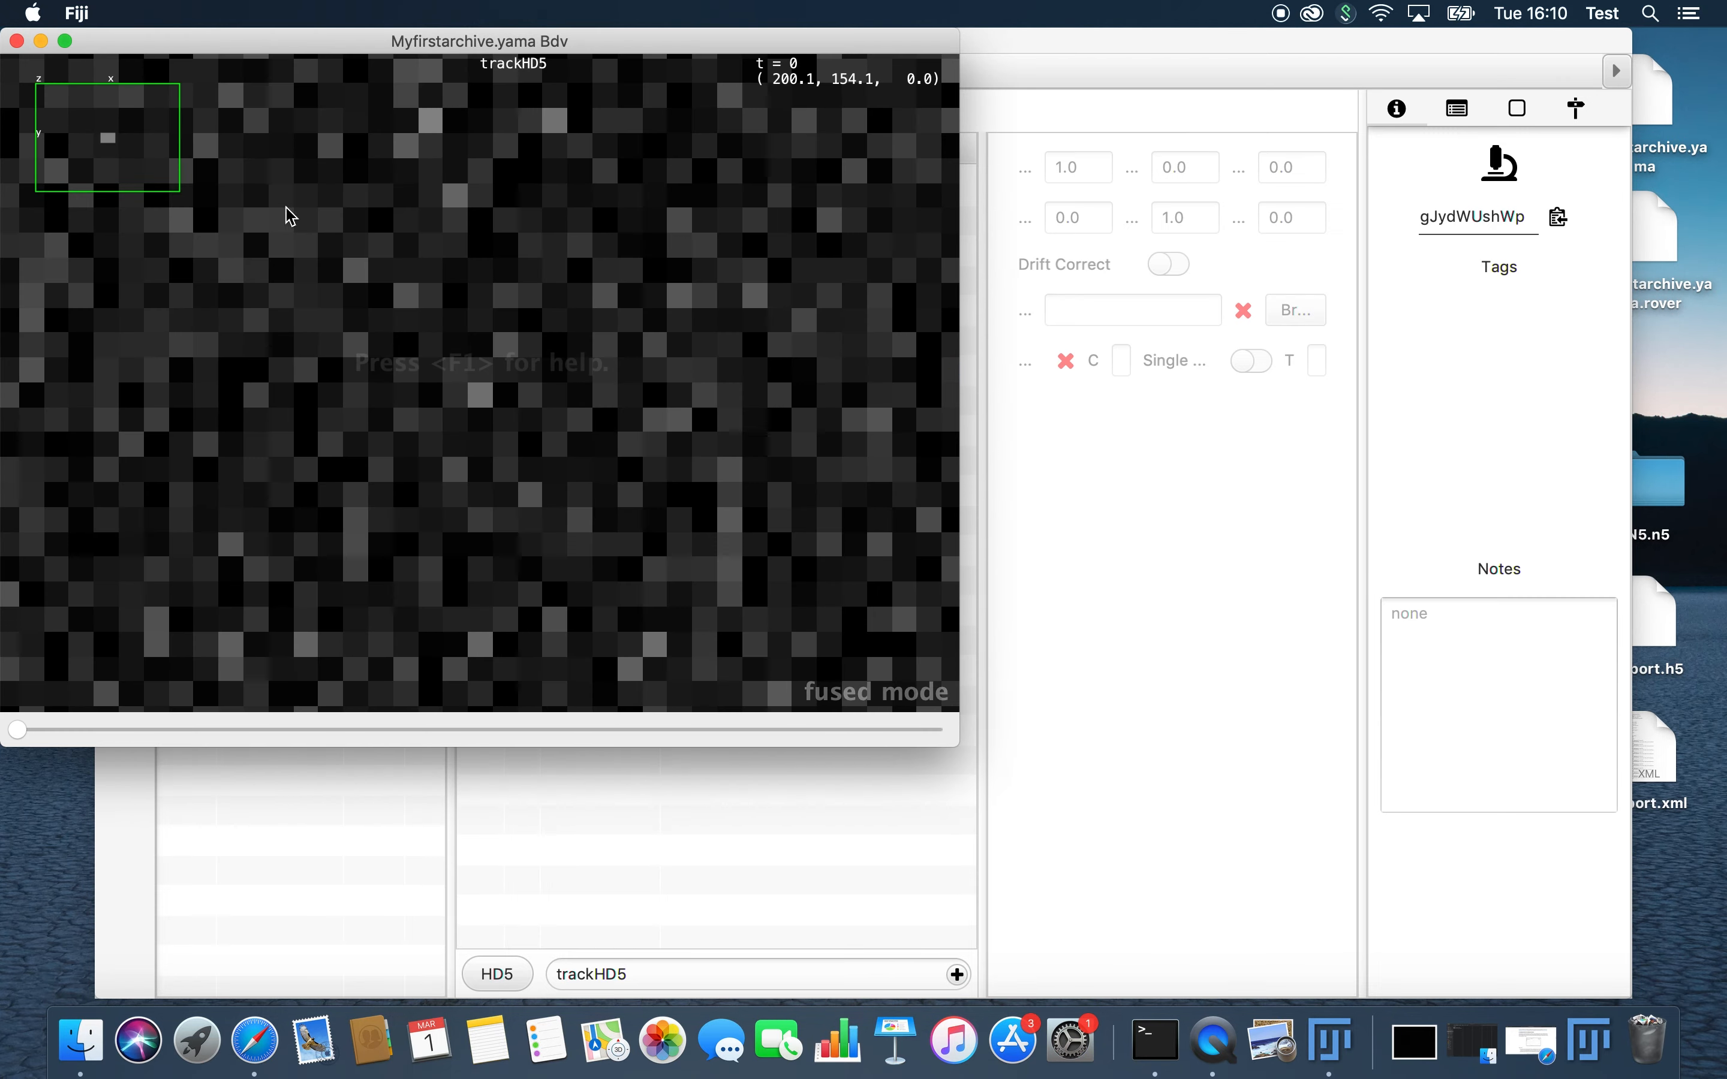
pyautogui.click(18, 41)
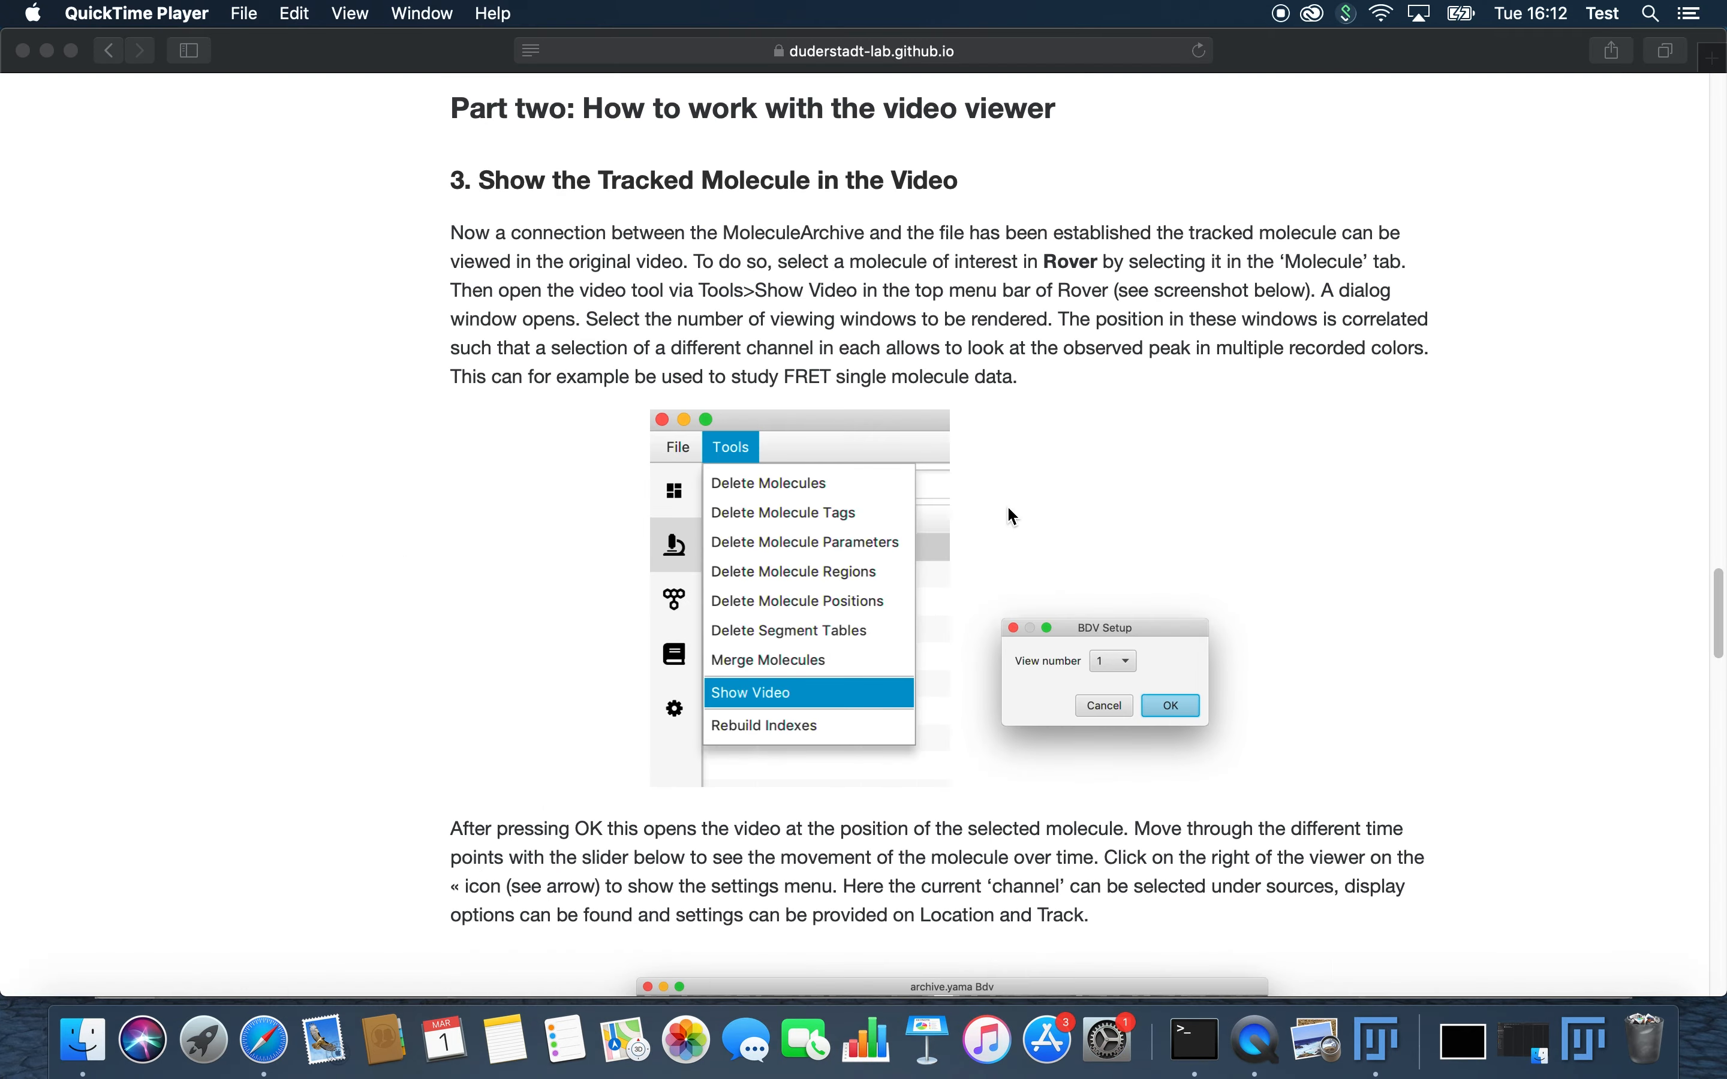
# Step: Switch from the tutorial to Fiji, show the video for the molecule at index 0 in one view, and move the viewer over the archive's table
pyautogui.scroll(-10, 889, 700)
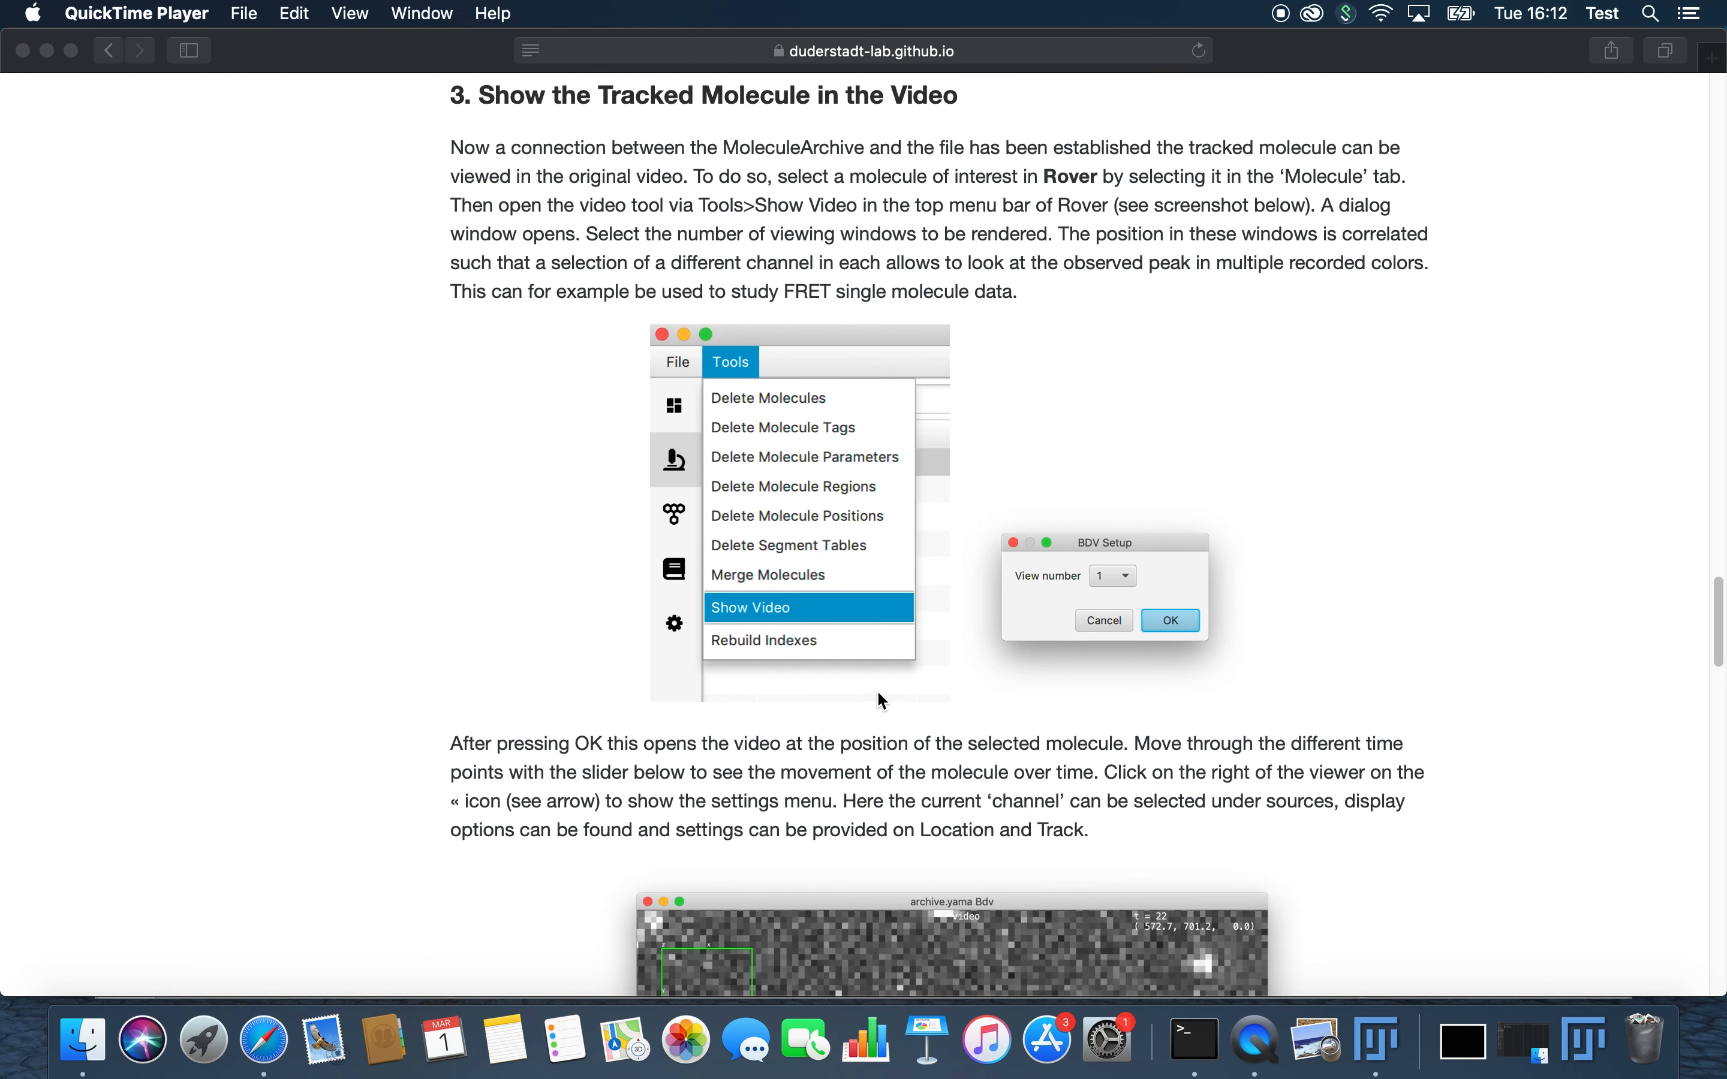
pyautogui.scroll(-4, 885, 702)
pyautogui.click(1379, 1039)
pyautogui.click(187, 70)
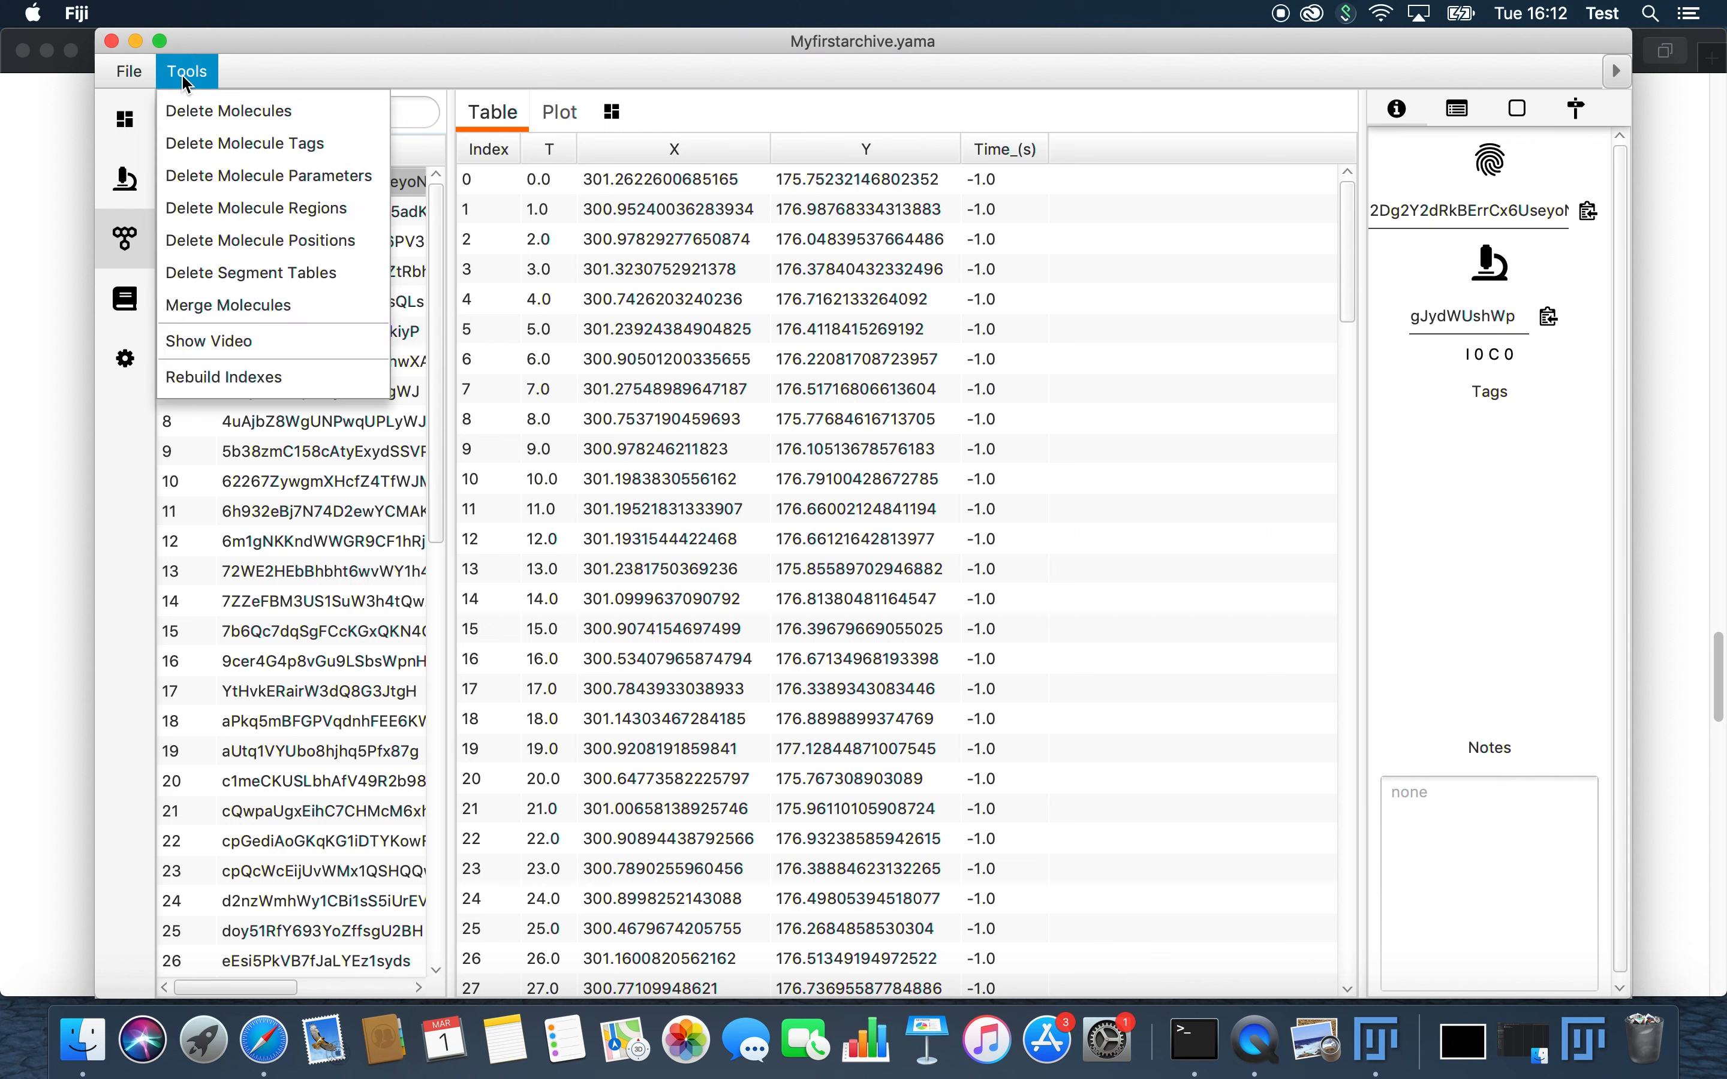
pyautogui.click(203, 343)
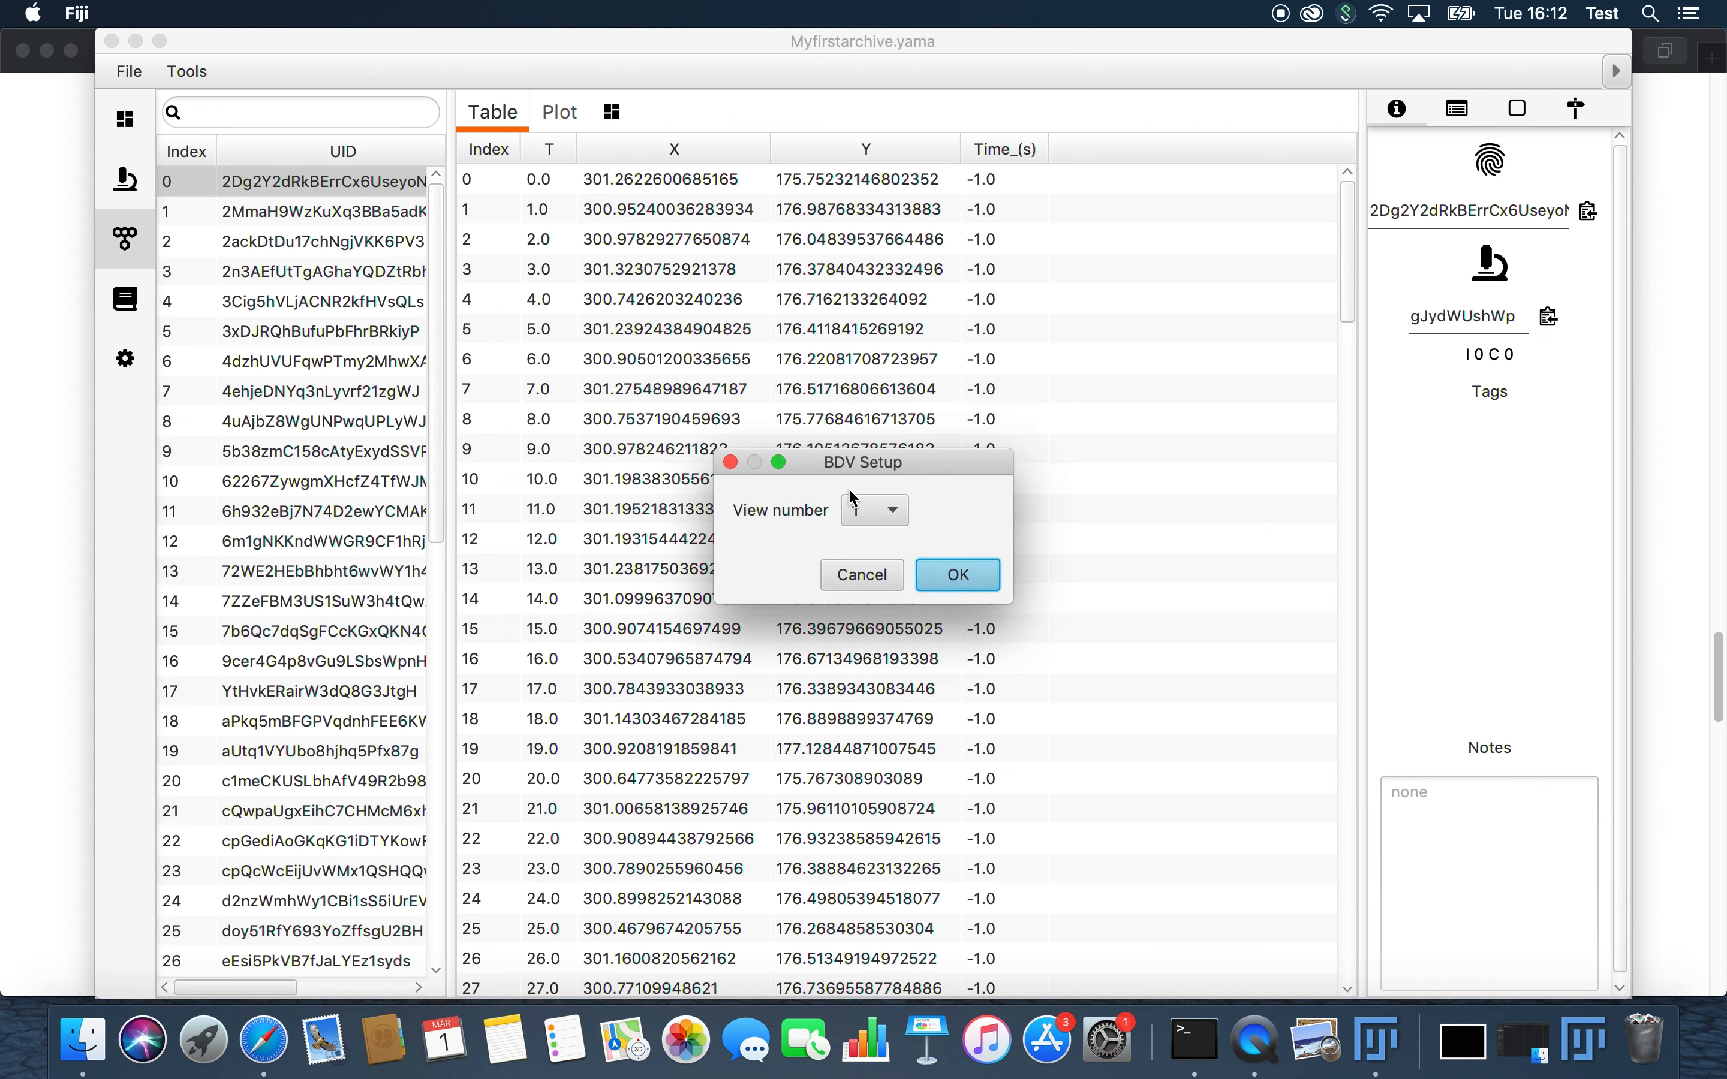
pyautogui.click(962, 574)
pyautogui.moveTo(518, 33); pyautogui.dragTo(928, 185)
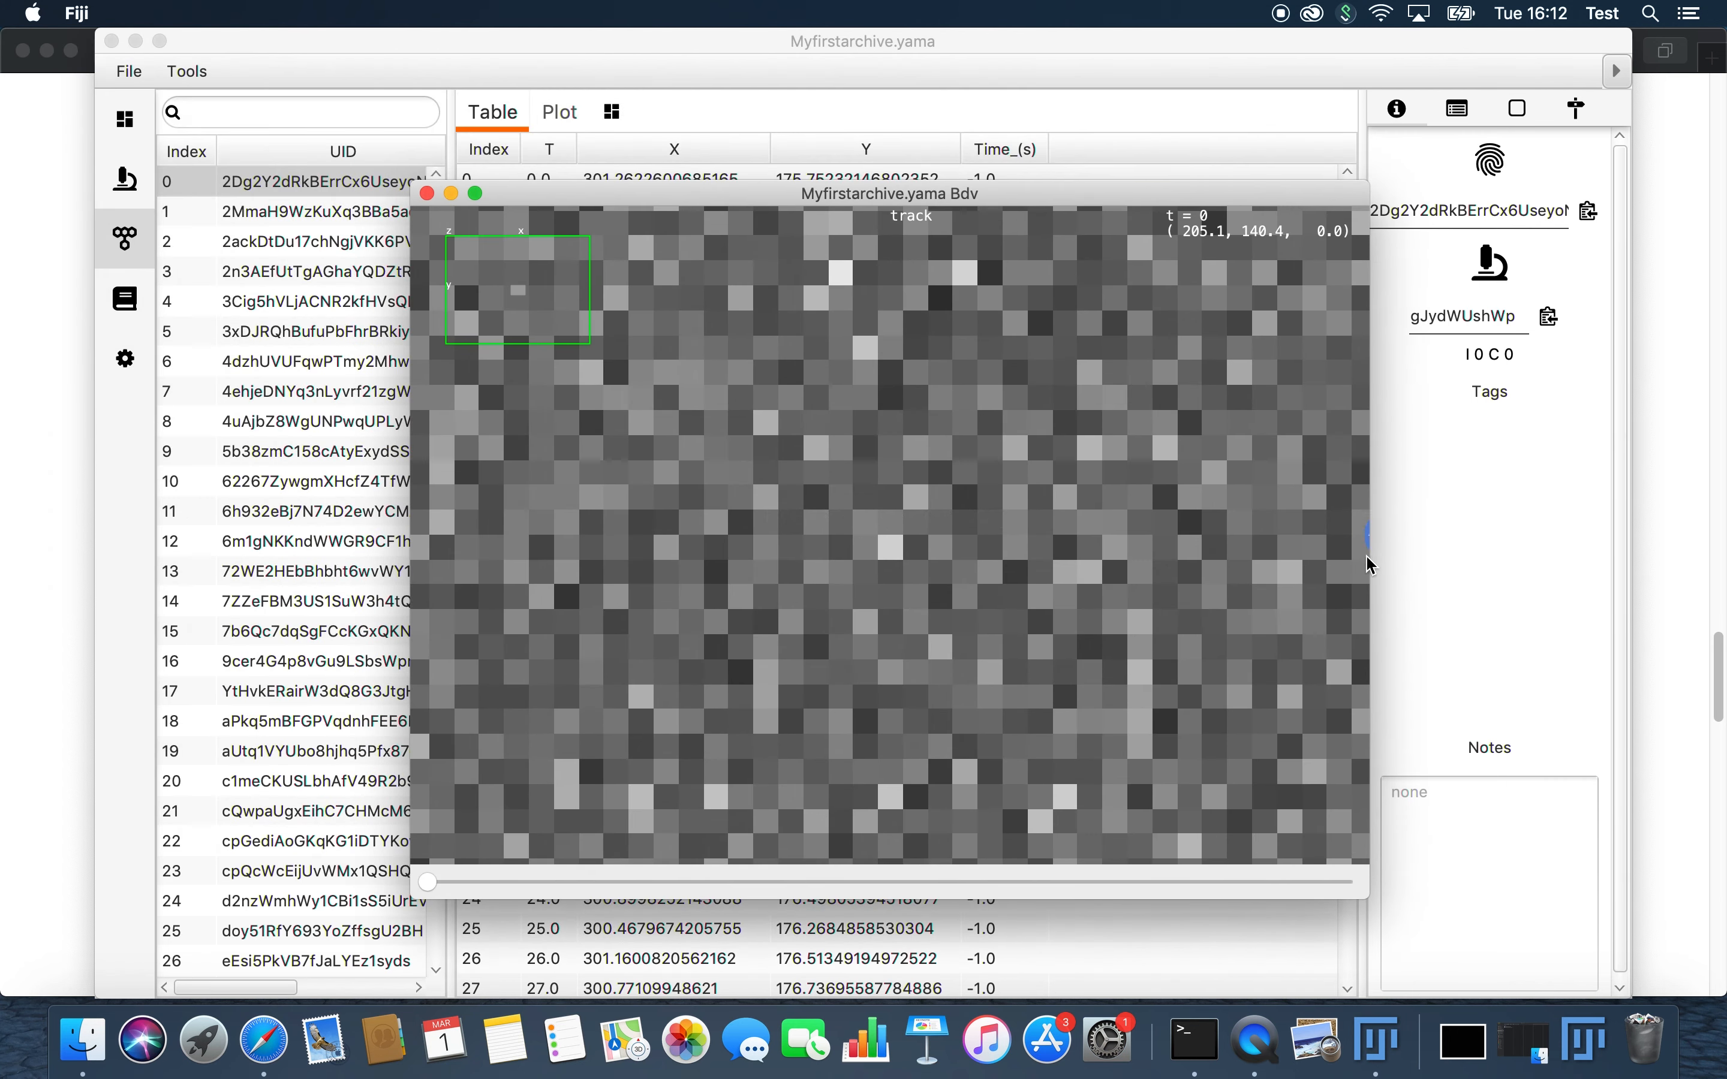
# Step: Expand the video viewer's settings and set the location columns to X for X and Y for Y
pyautogui.click(1363, 535)
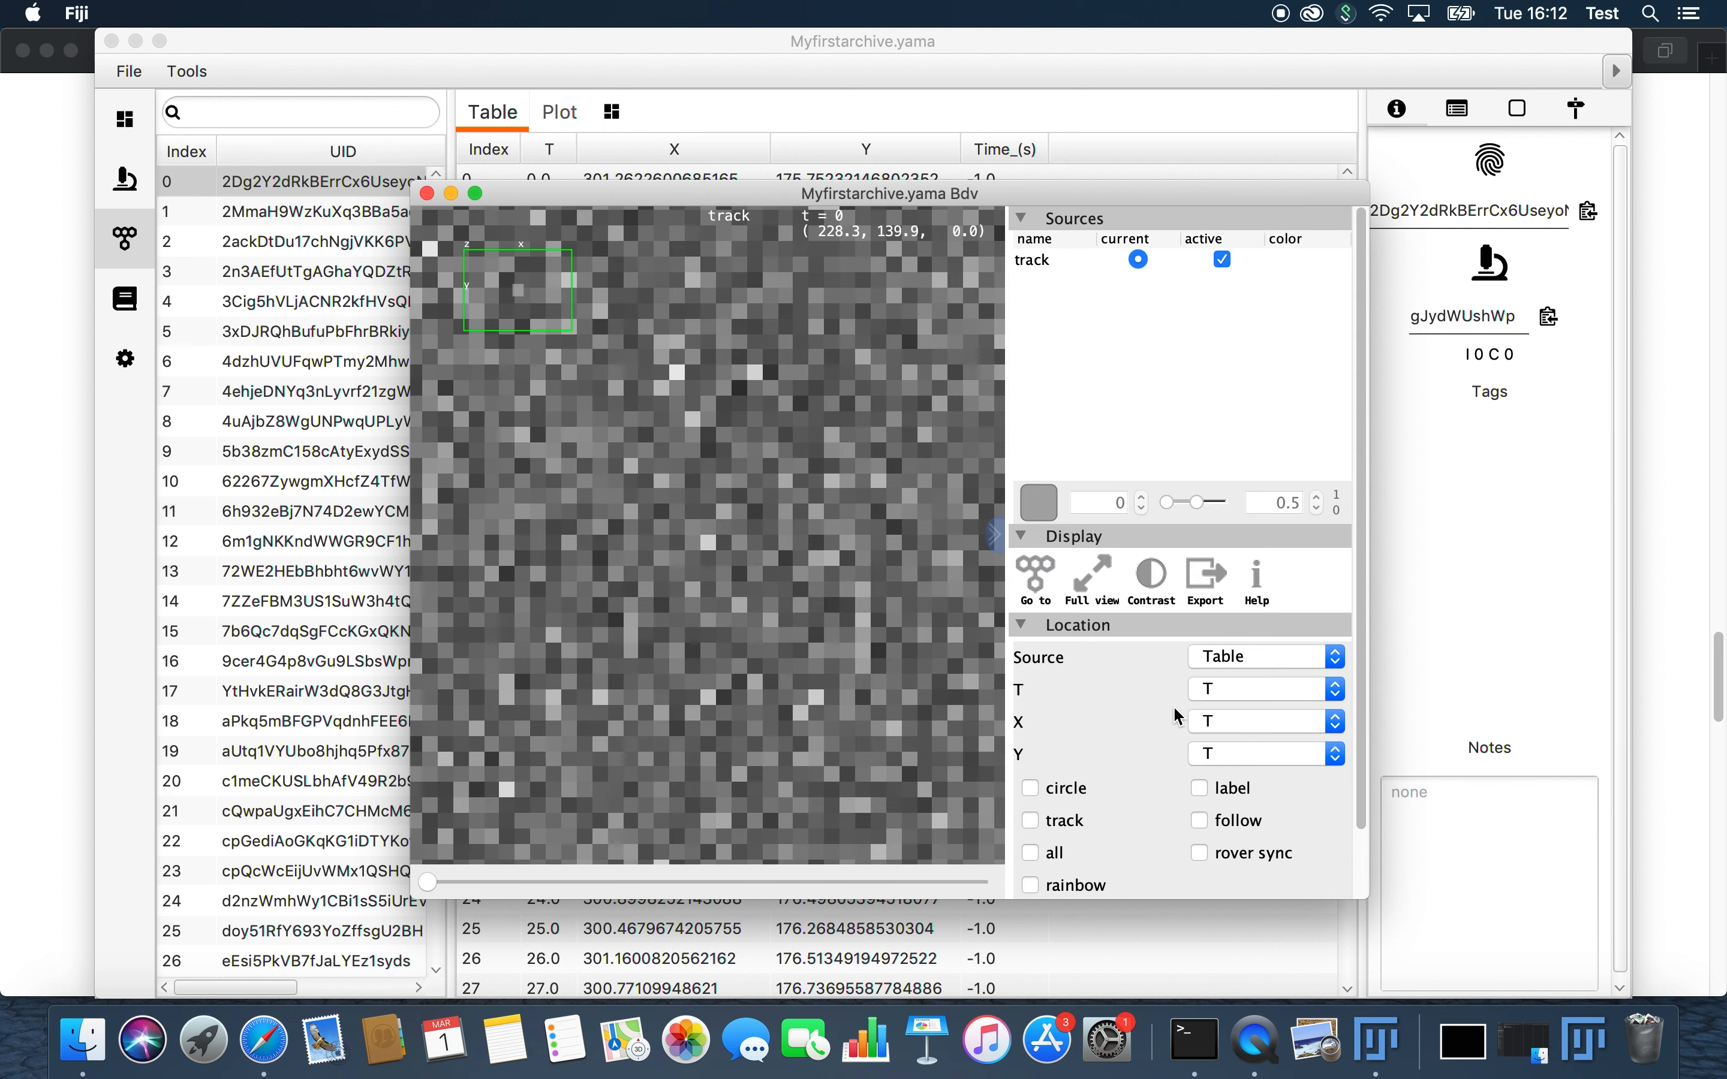
pyautogui.click(1232, 717)
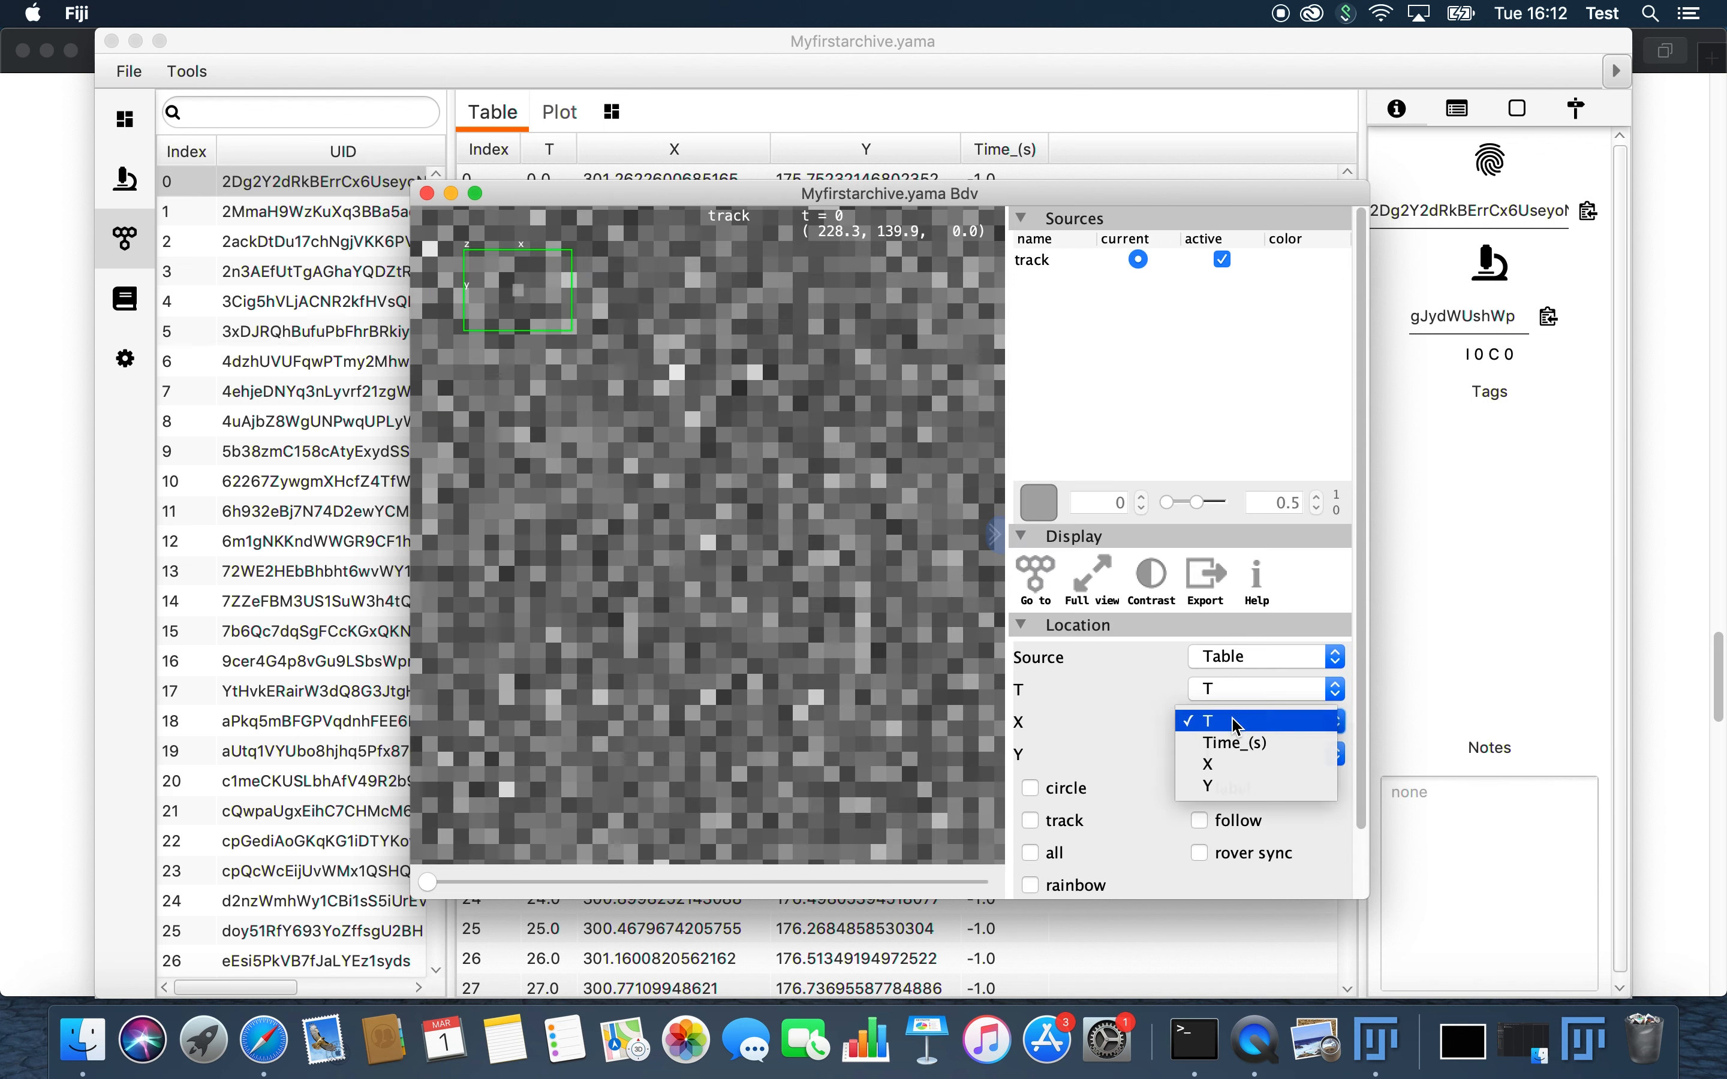
pyautogui.click(1226, 761)
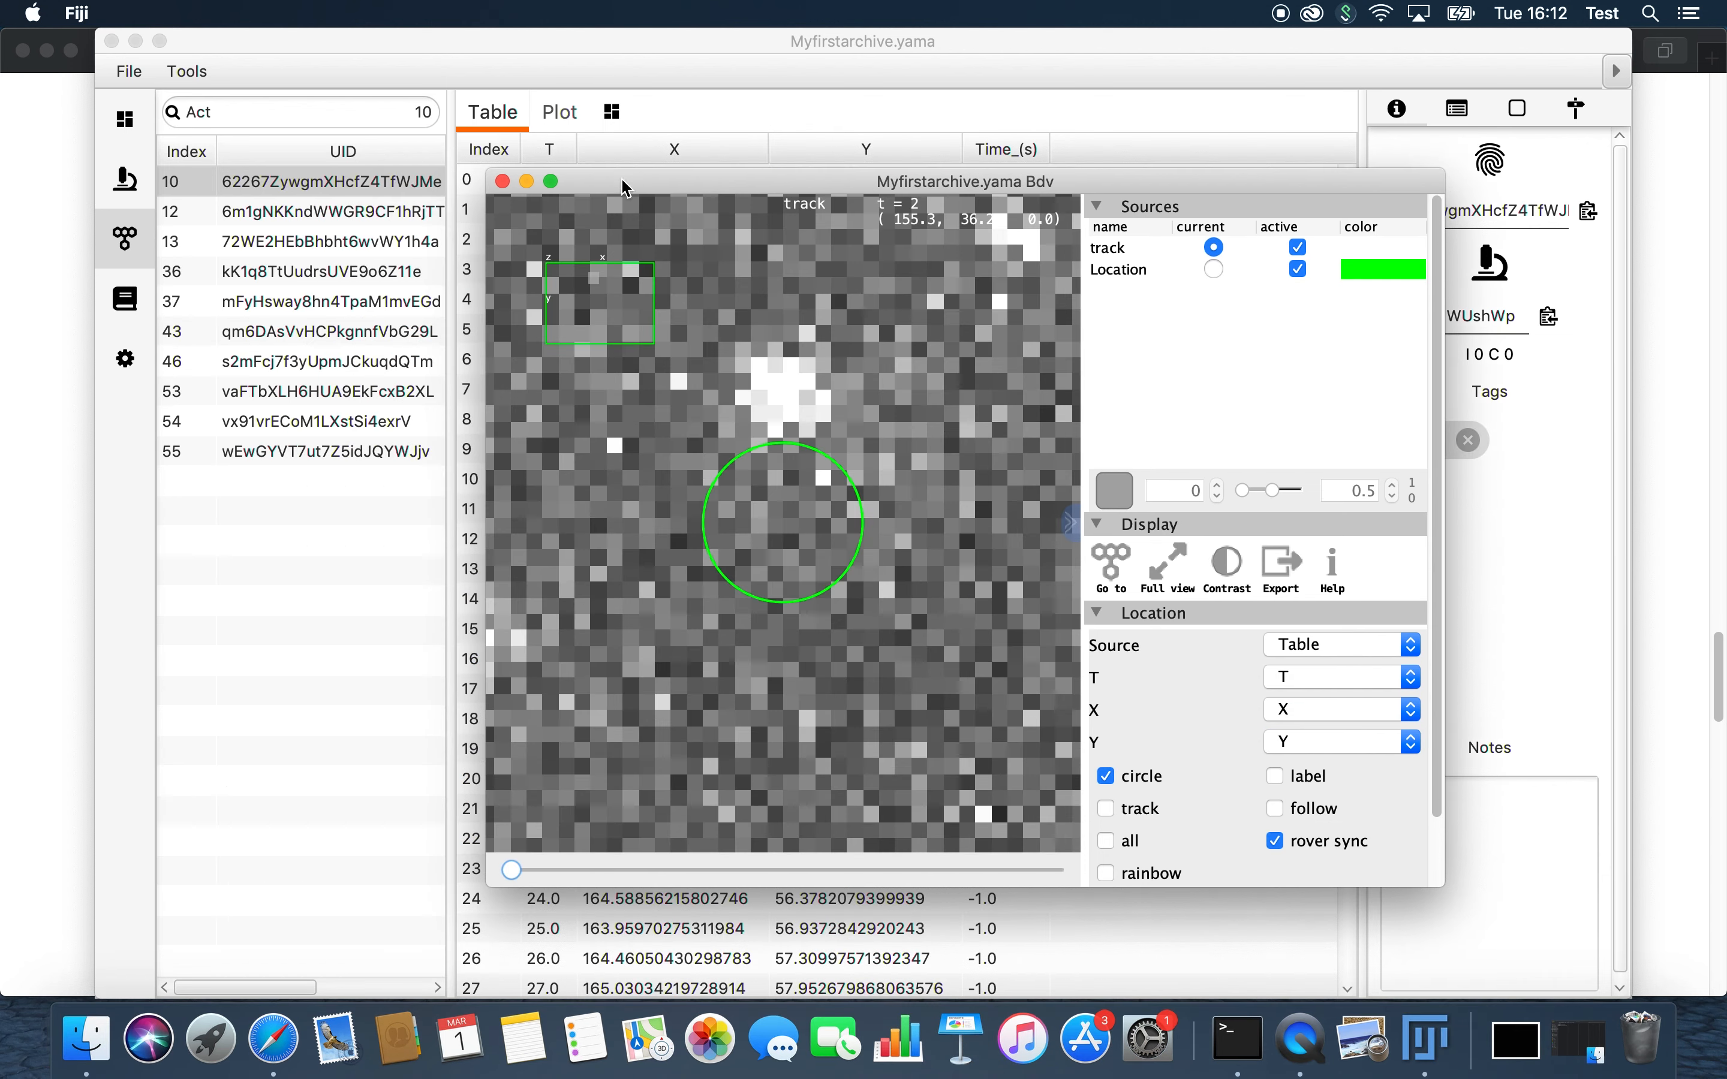
# Step: With circle, track, follow and rover sync enabled, scrub the video of the Active molecule at index 10 to t = 77 and back to t = 0
pyautogui.moveTo(620, 177); pyautogui.dragTo(678, 154)
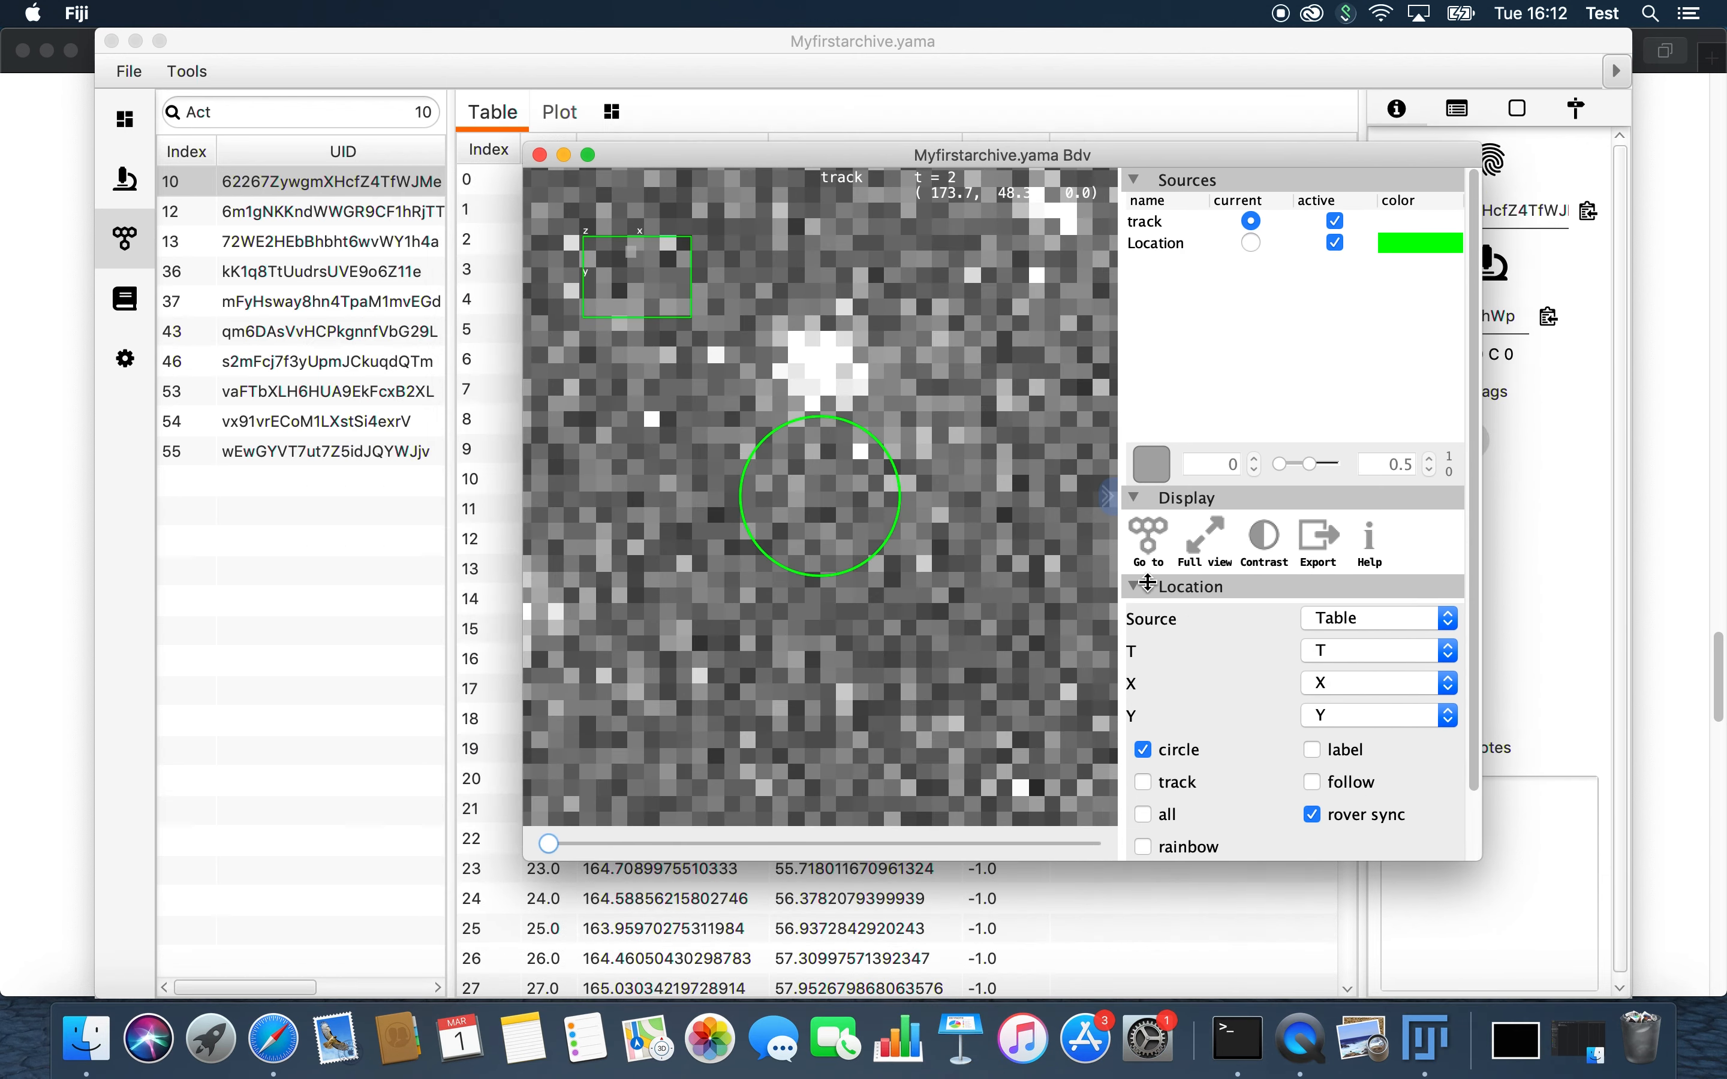
pyautogui.moveTo(554, 851); pyautogui.dragTo(831, 844)
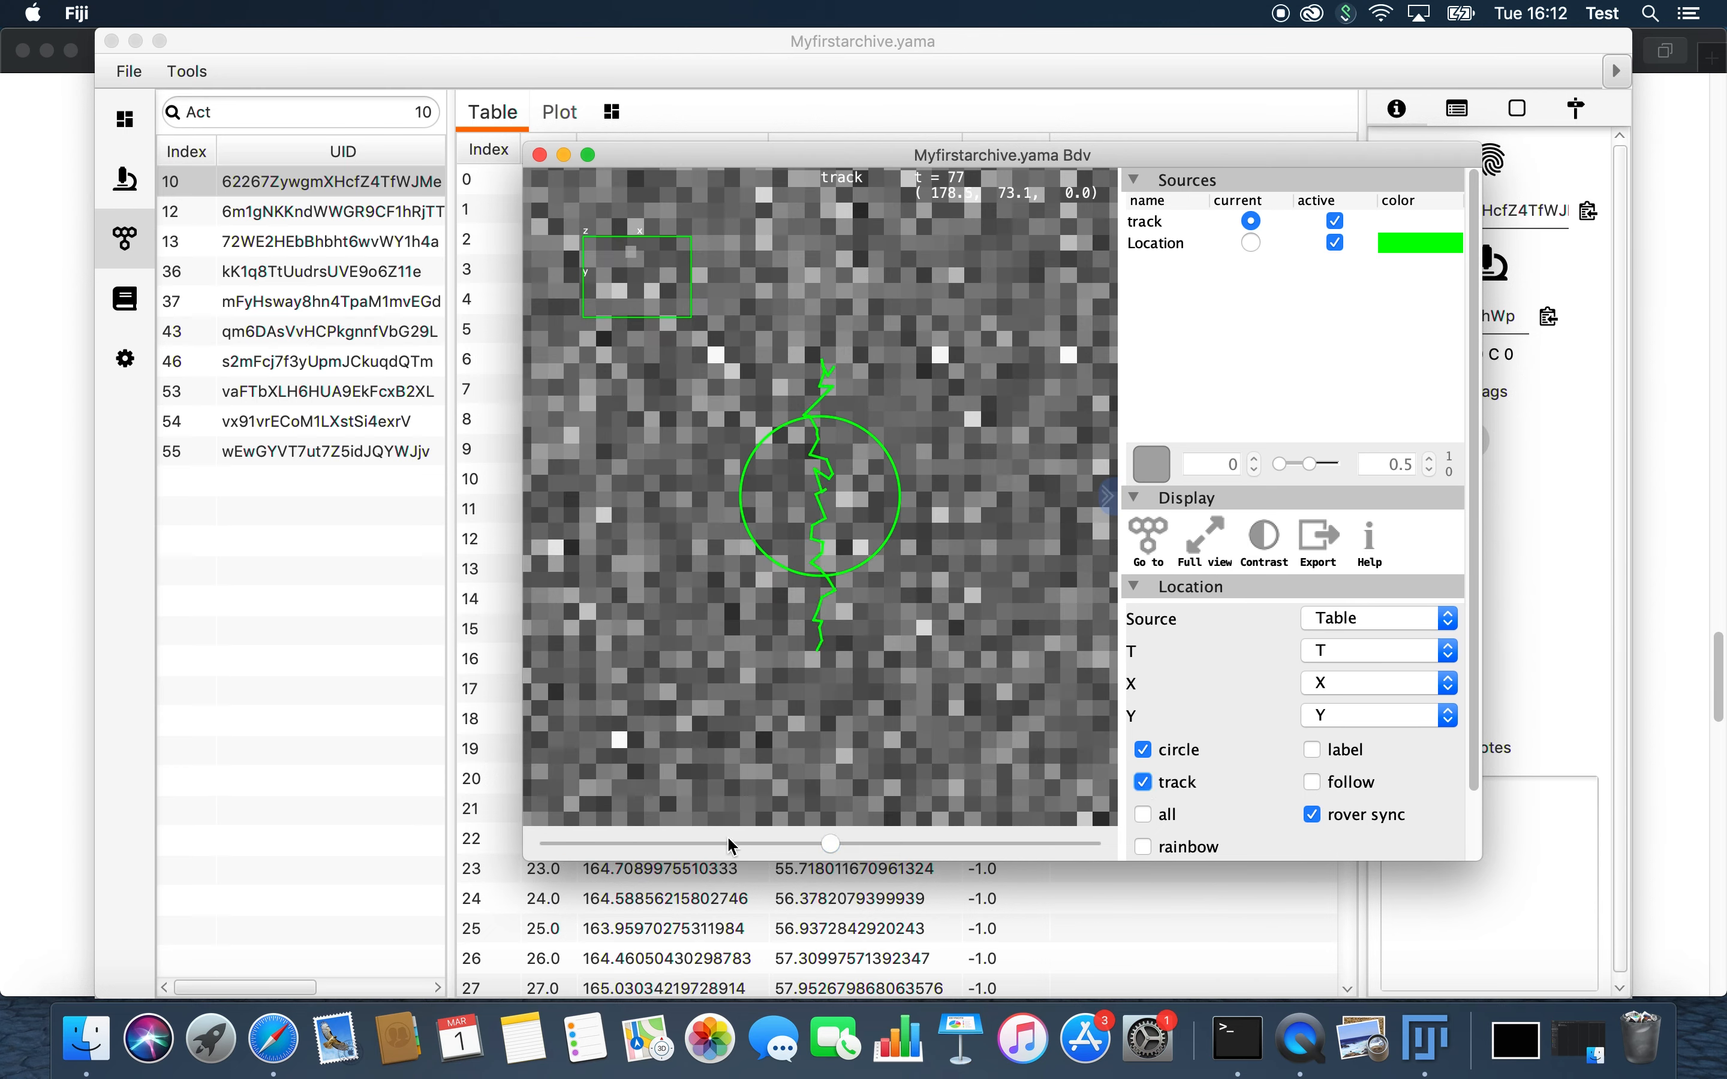
pyautogui.moveTo(834, 851); pyautogui.dragTo(492, 832)
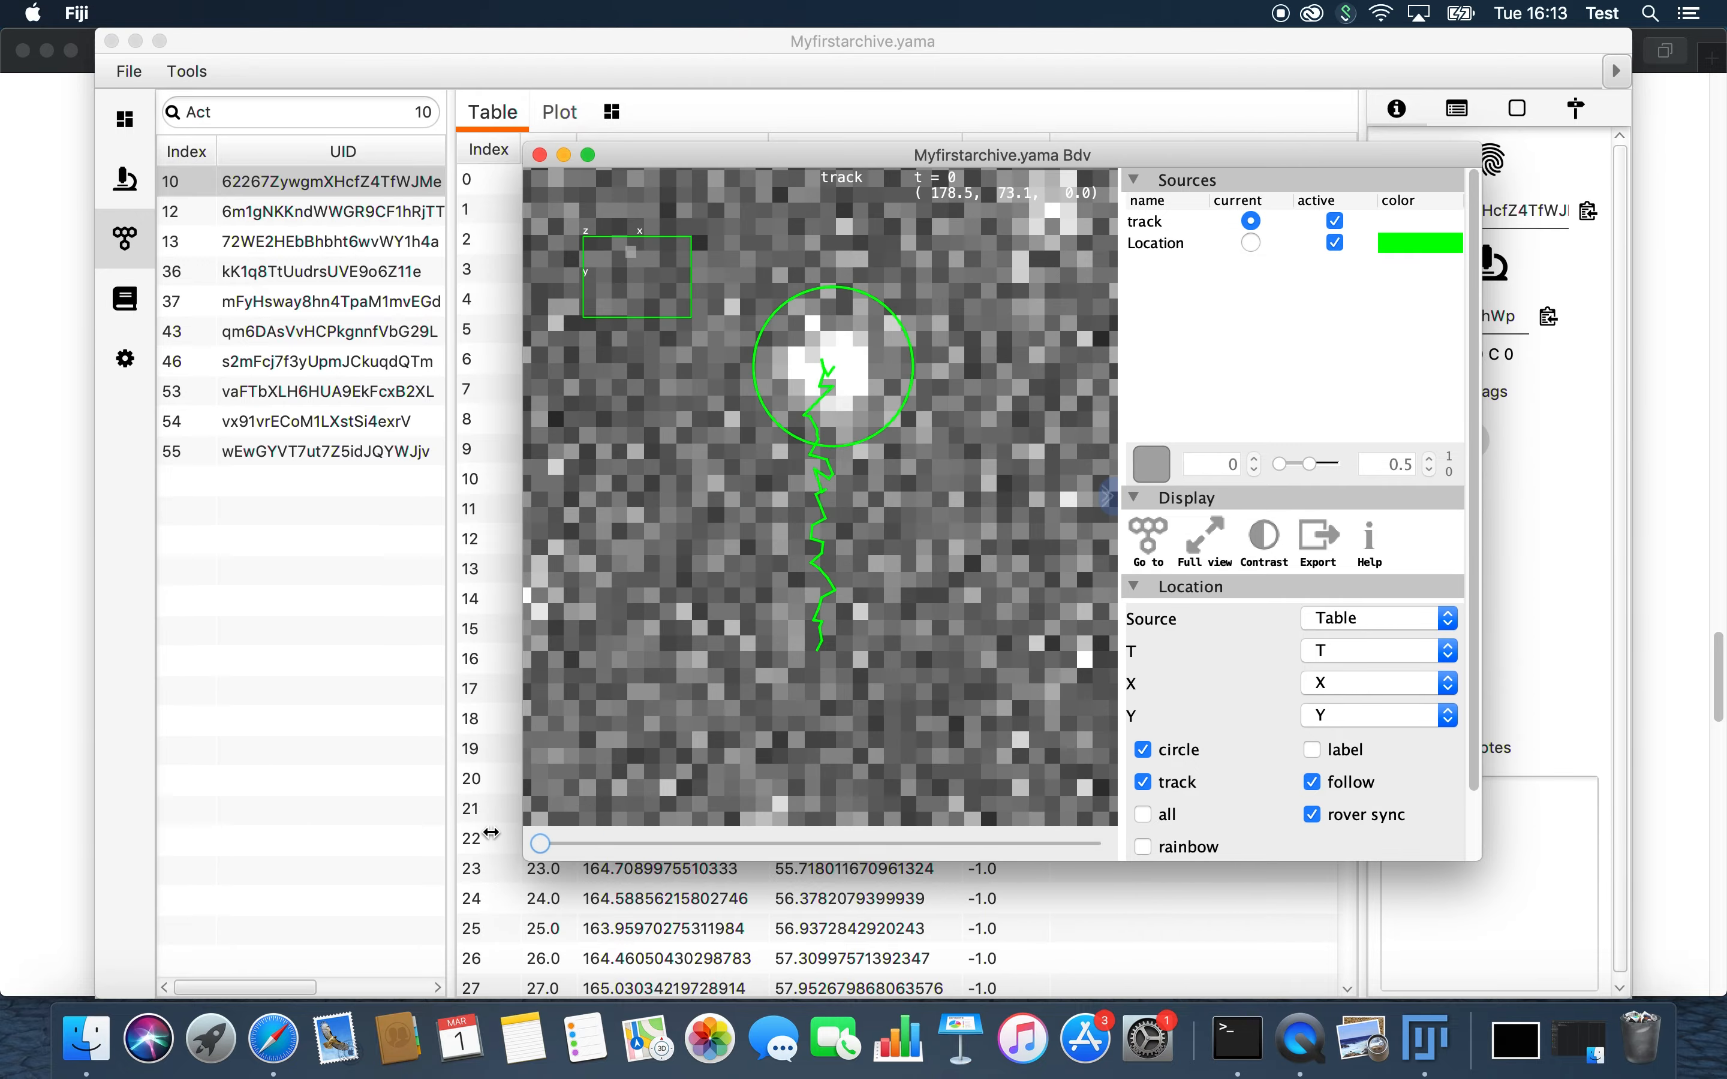
# Step: Show the molecule at index 12 in the video viewer, scrub through its early time points, and improve the video's contrast
pyautogui.click(338, 222)
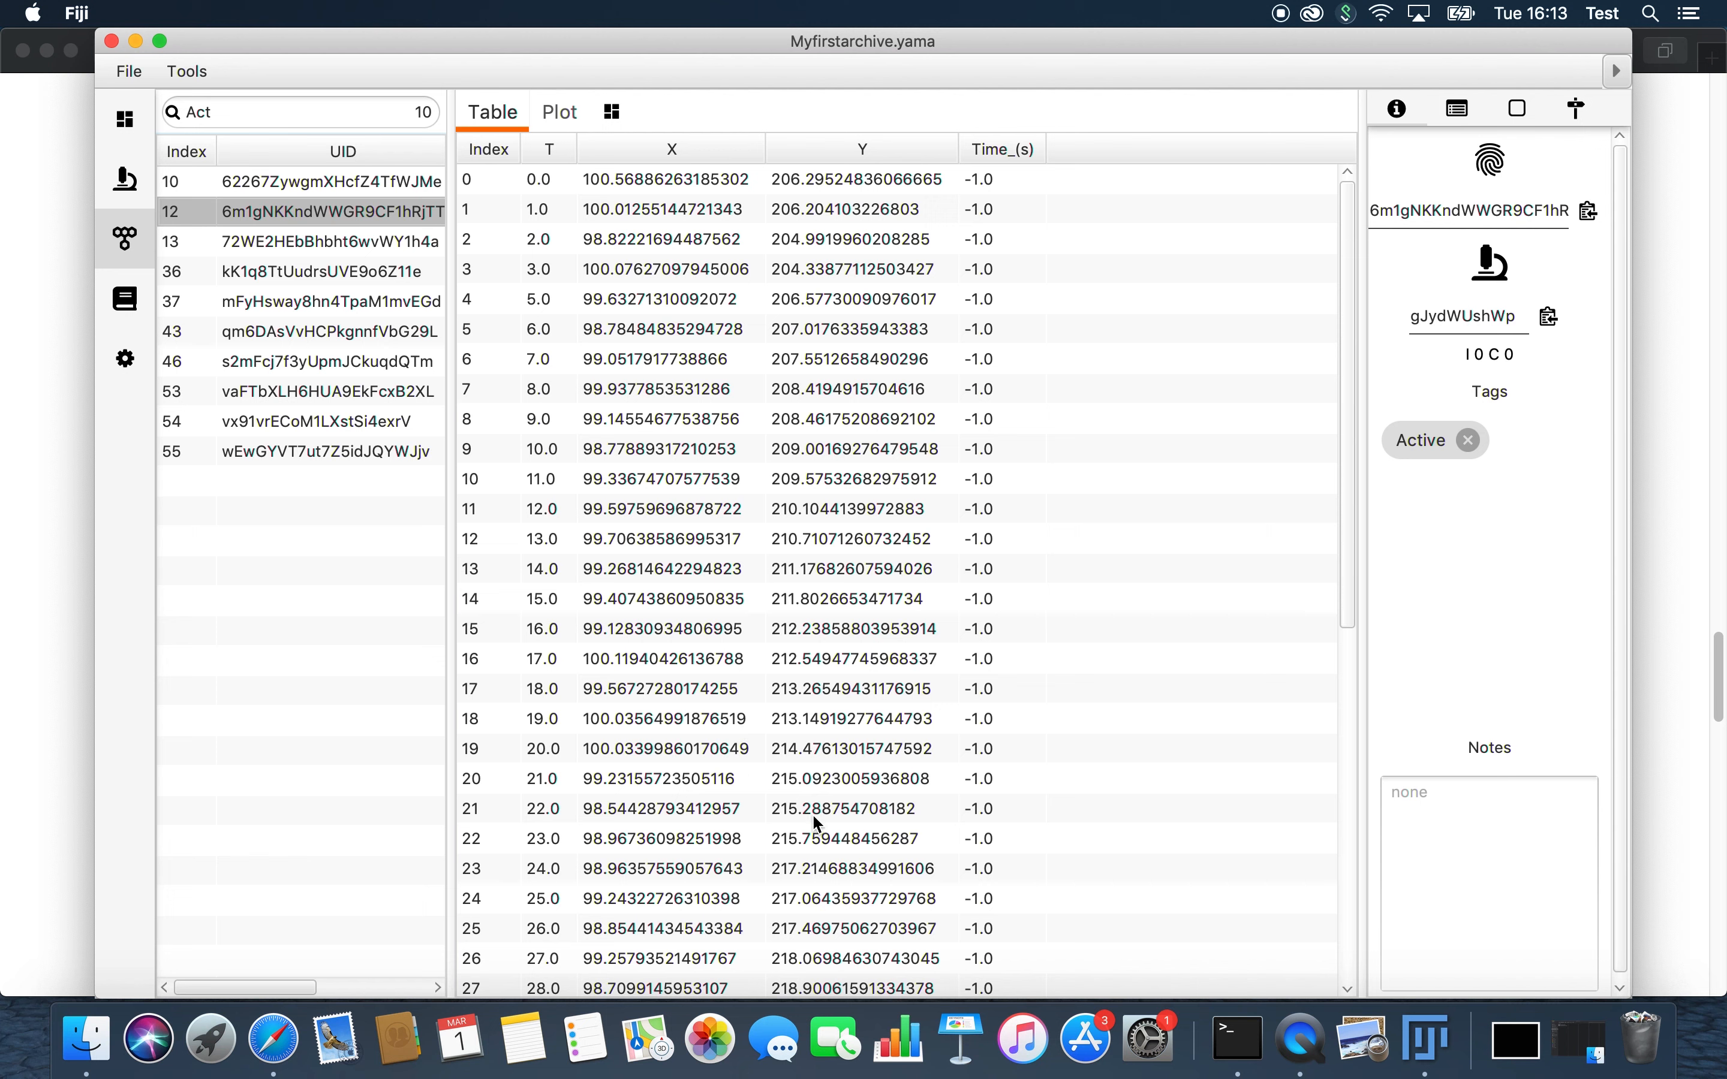
pyautogui.rightClick(1420, 1022)
pyautogui.click(1427, 839)
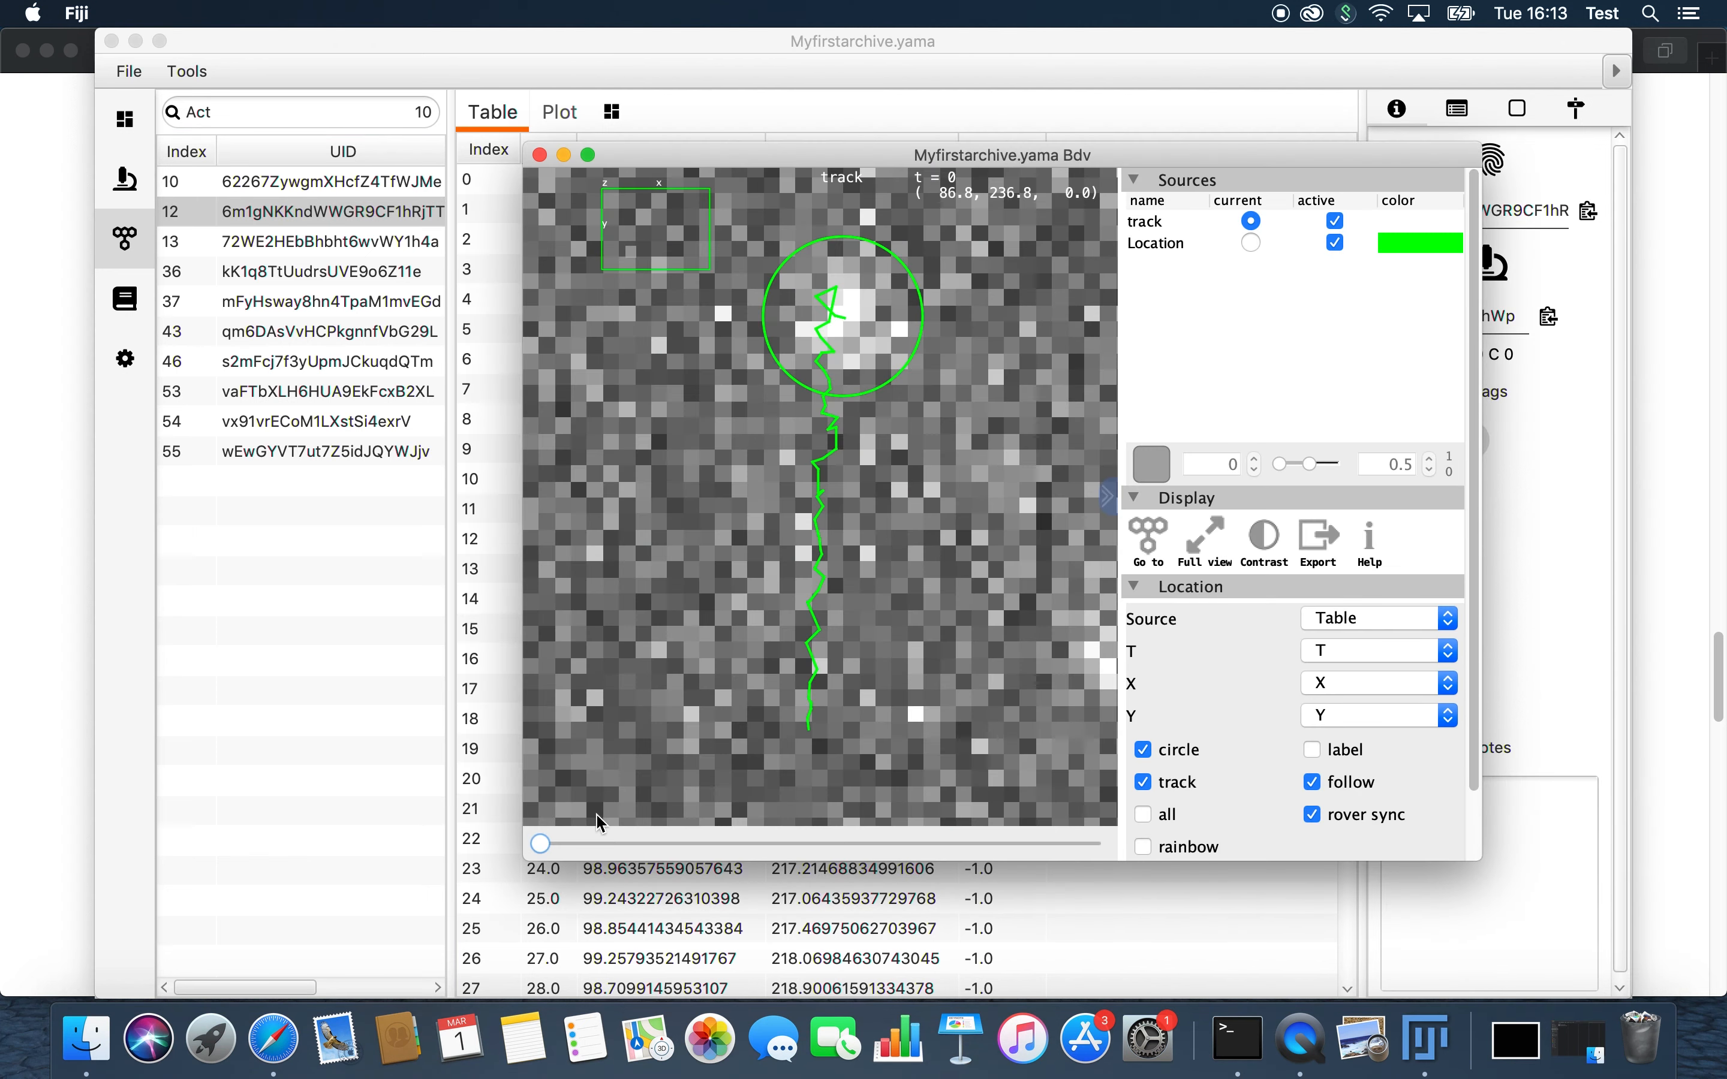
pyautogui.moveTo(551, 846); pyautogui.dragTo(598, 863)
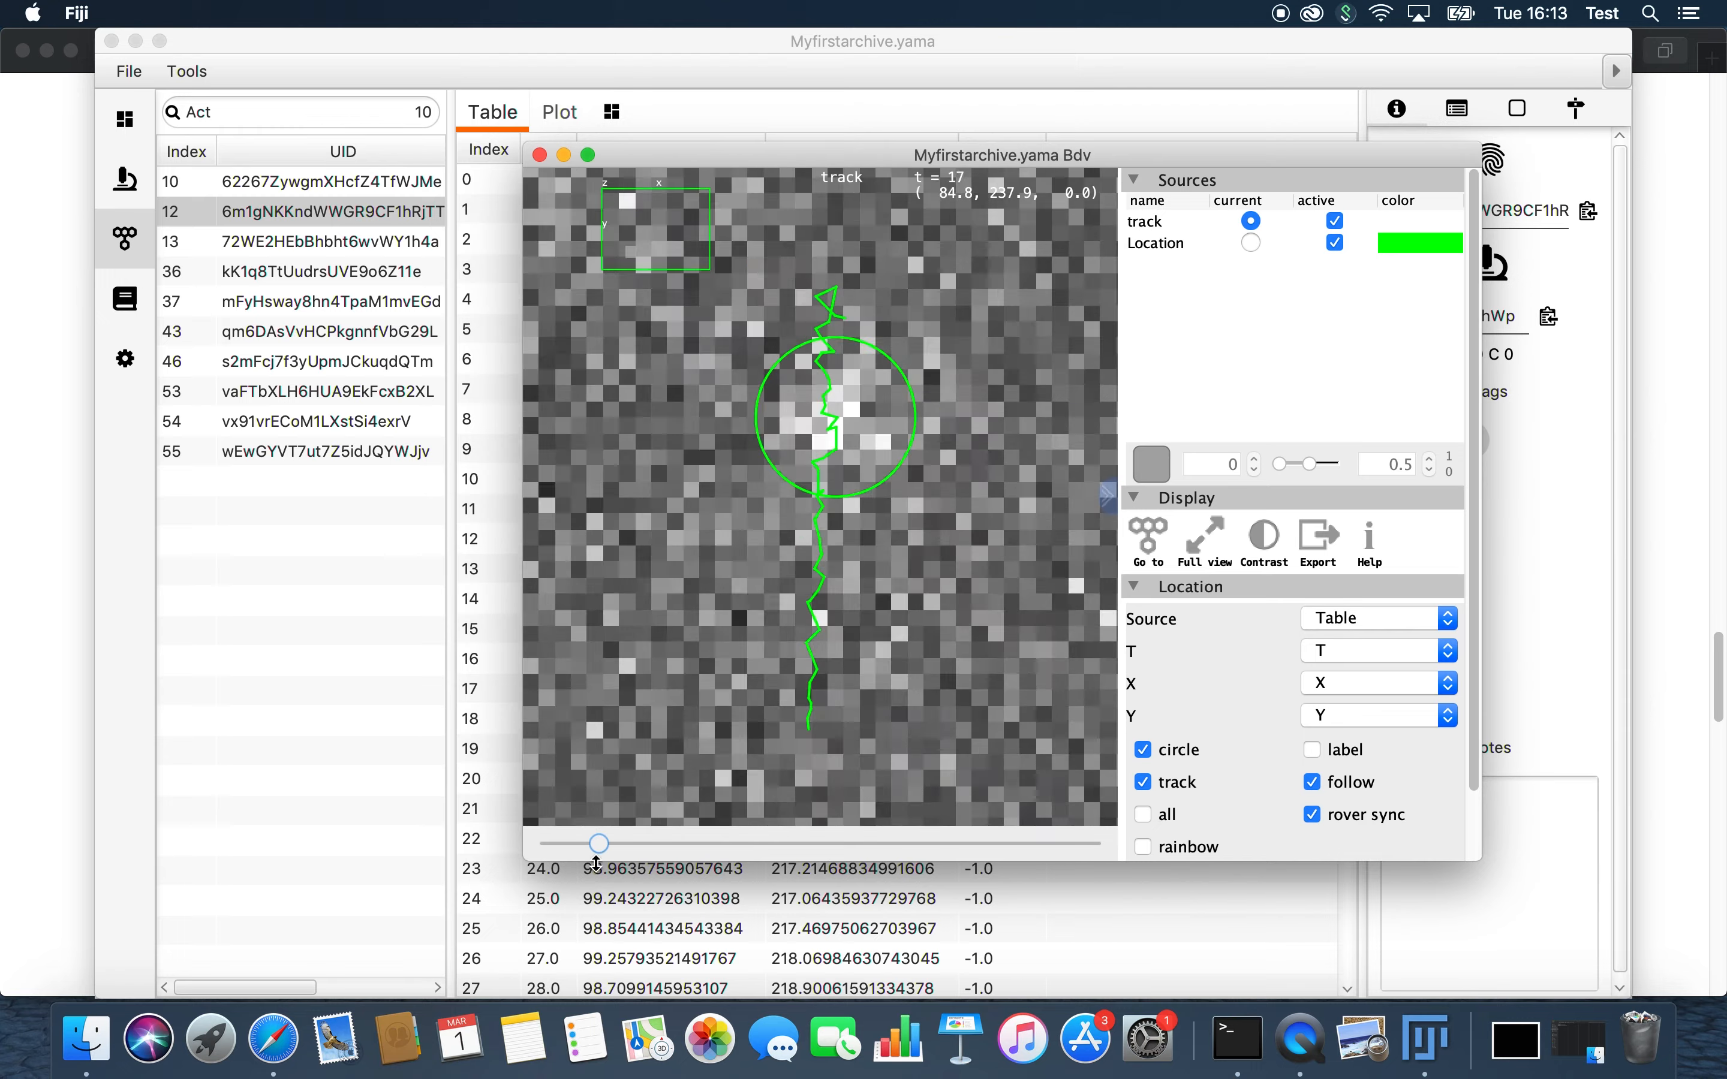
pyautogui.click(1269, 555)
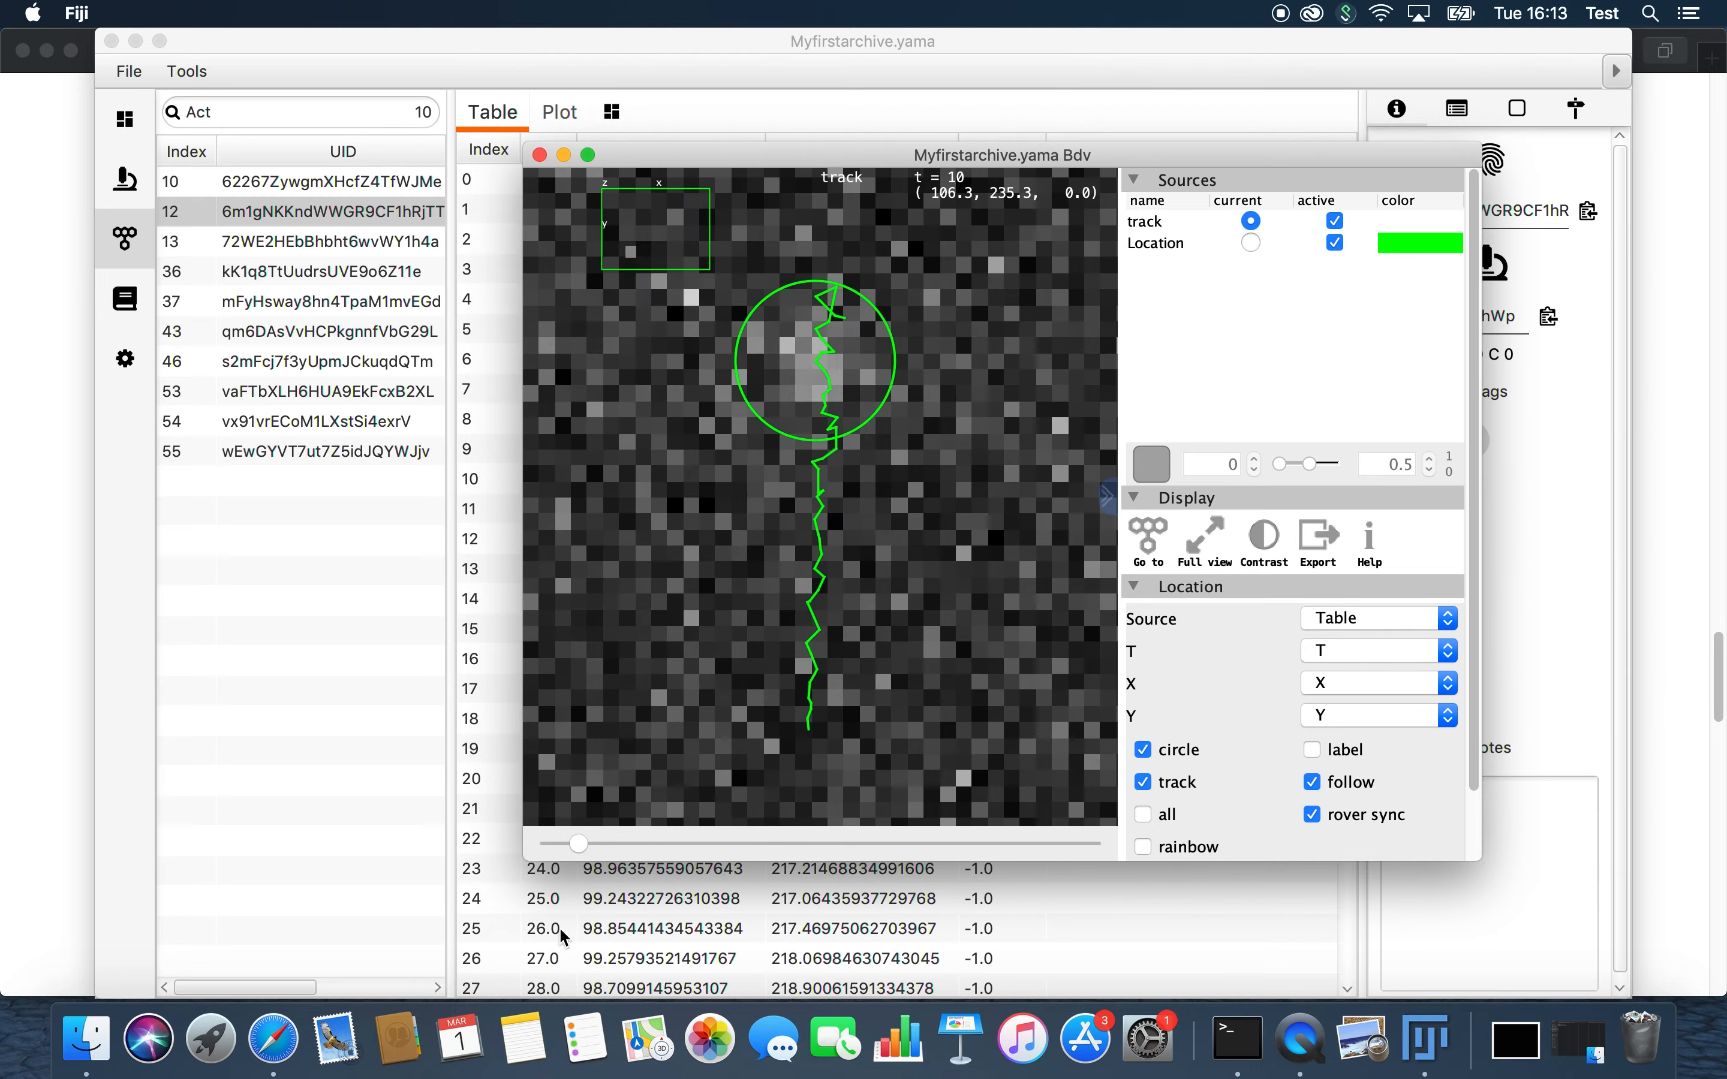
pyautogui.moveTo(594, 862)
pyautogui.mouseDown()
pyautogui.moveTo(673, 839)
pyautogui.moveTo(526, 836)
pyautogui.moveTo(797, 831)
pyautogui.moveTo(535, 841)
pyautogui.moveTo(606, 840)
pyautogui.mouseUp()
# Step: Show the molecule at index 53 in the video viewer and scrub forward through its time points
pyautogui.click(295, 393)
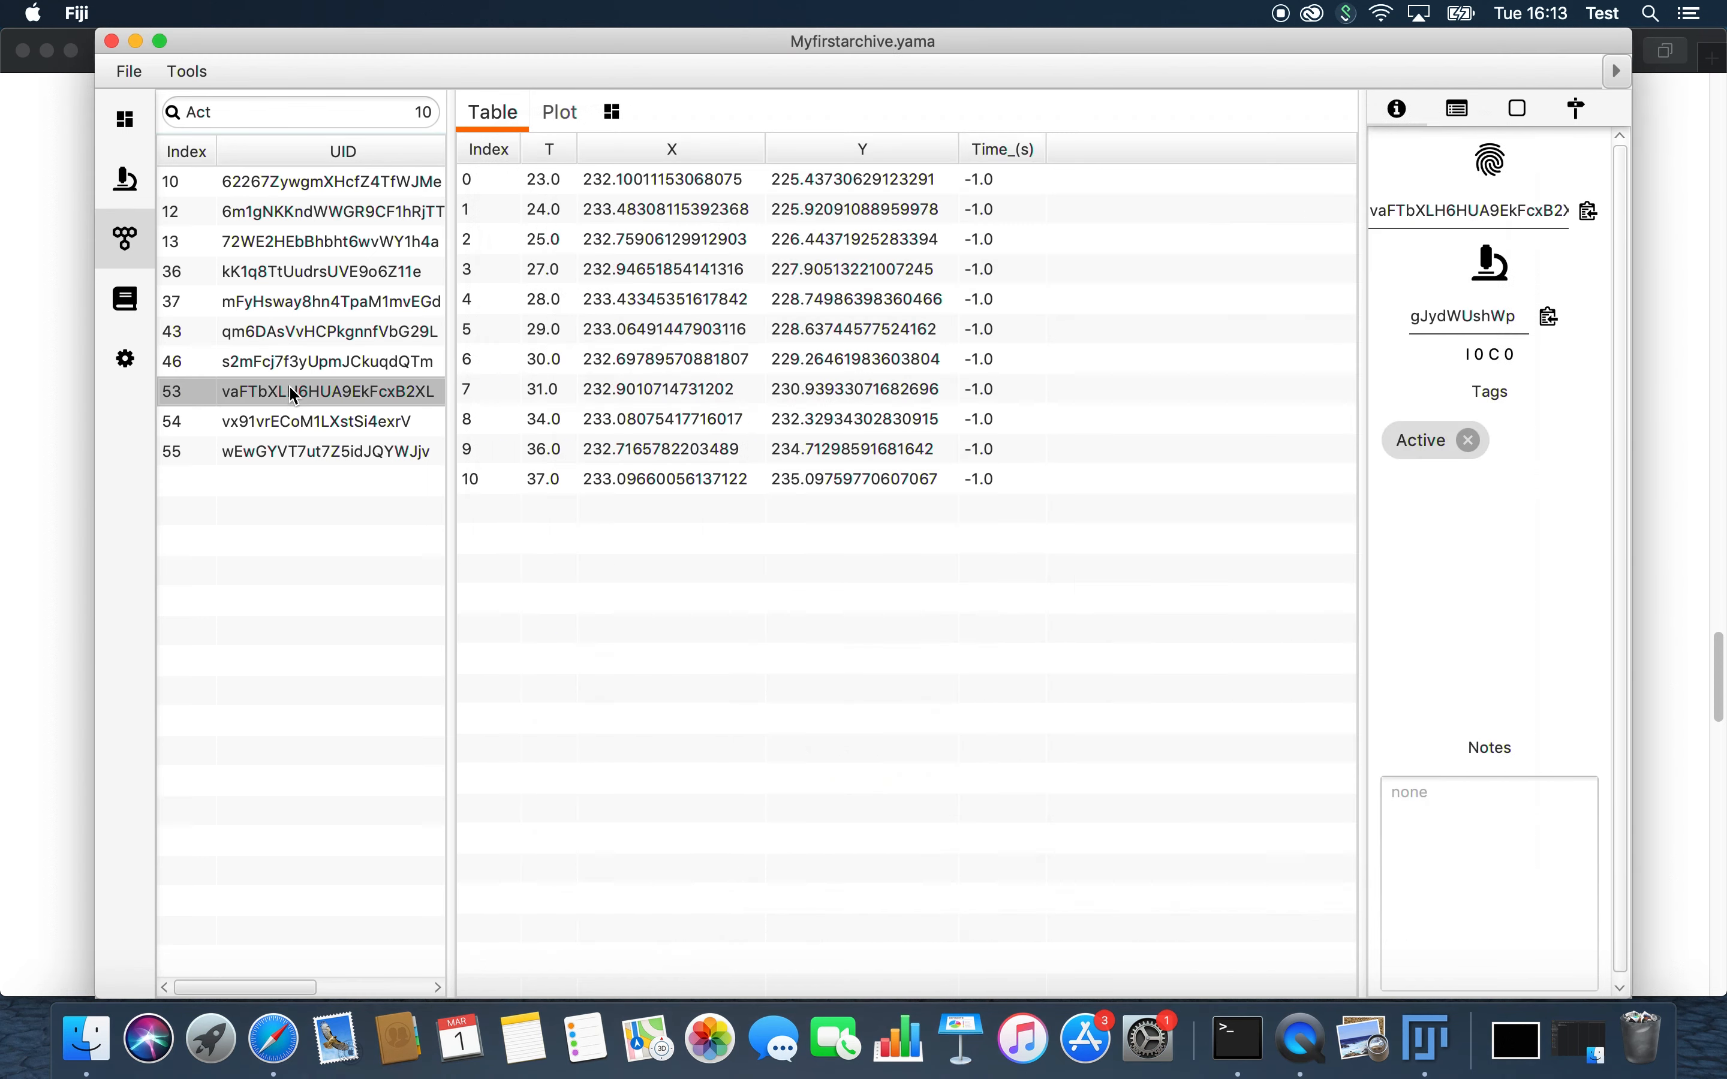
pyautogui.rightClick(1427, 1036)
pyautogui.click(1438, 838)
pyautogui.moveTo(605, 845); pyautogui.dragTo(747, 846)
# Step: Show the molecule at index 55 in the video viewer and scrub its video back to t = 0
pyautogui.click(330, 454)
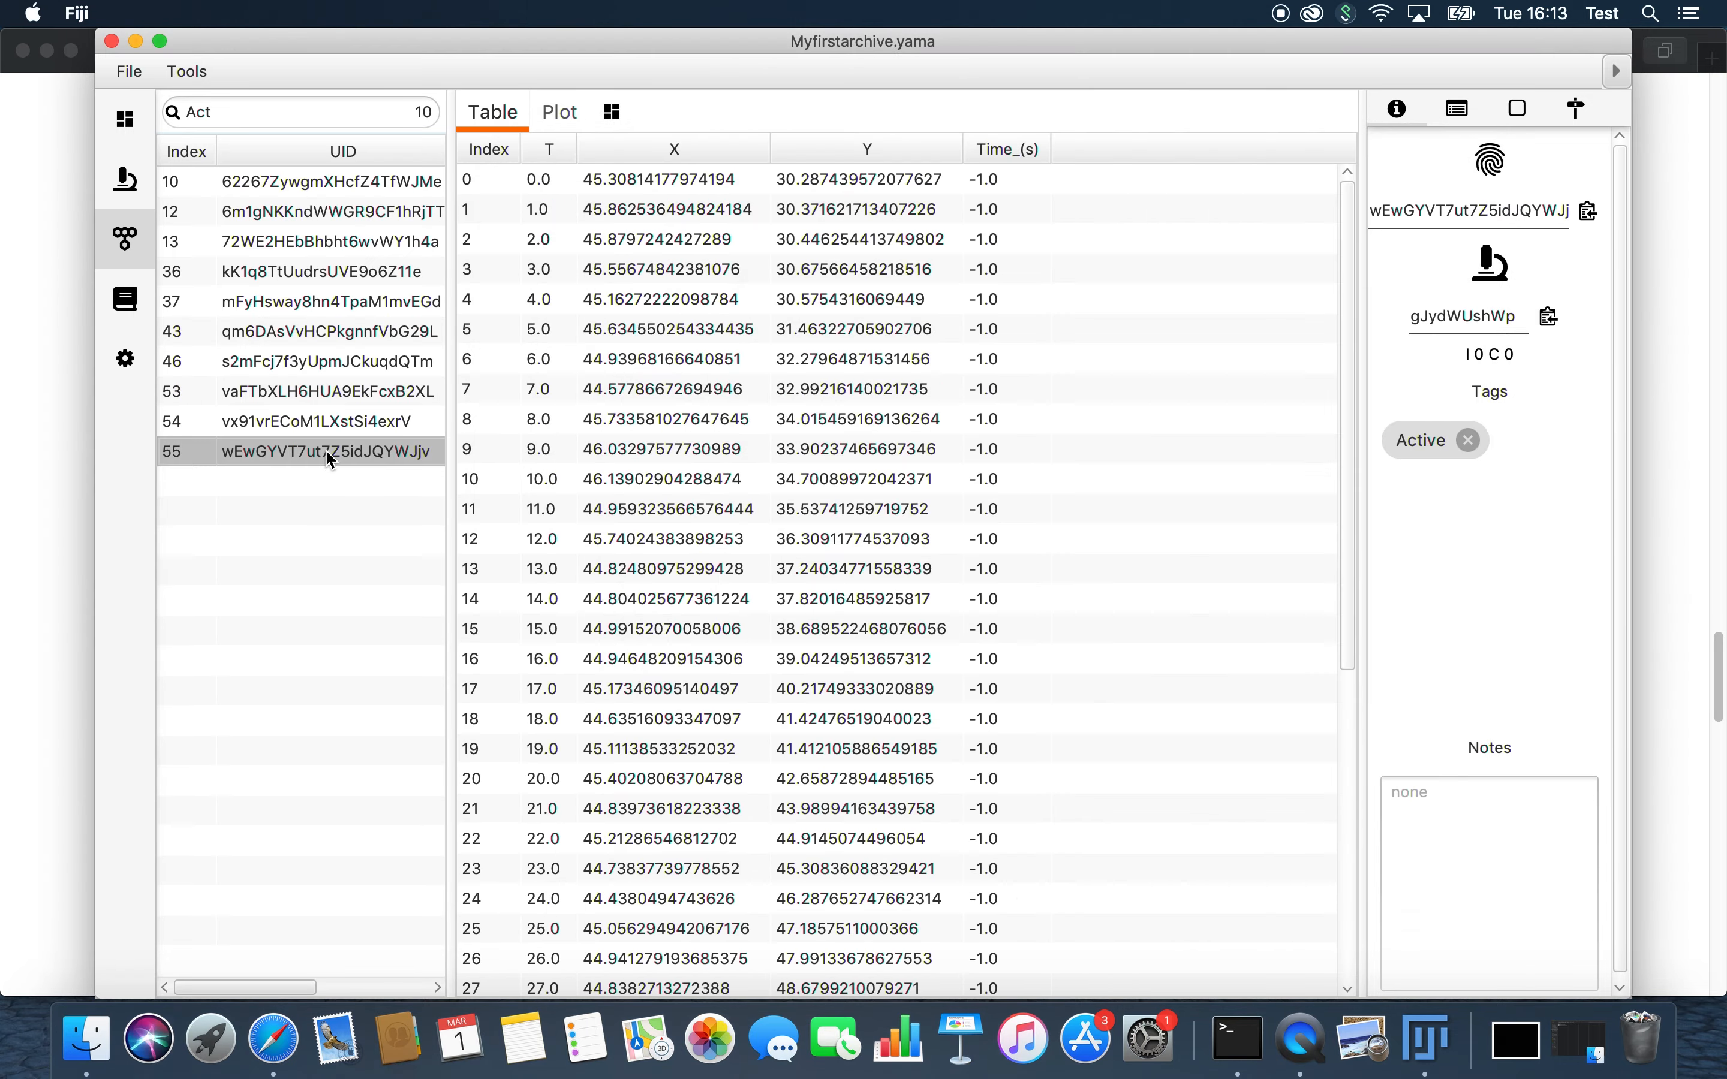
pyautogui.rightClick(1403, 1058)
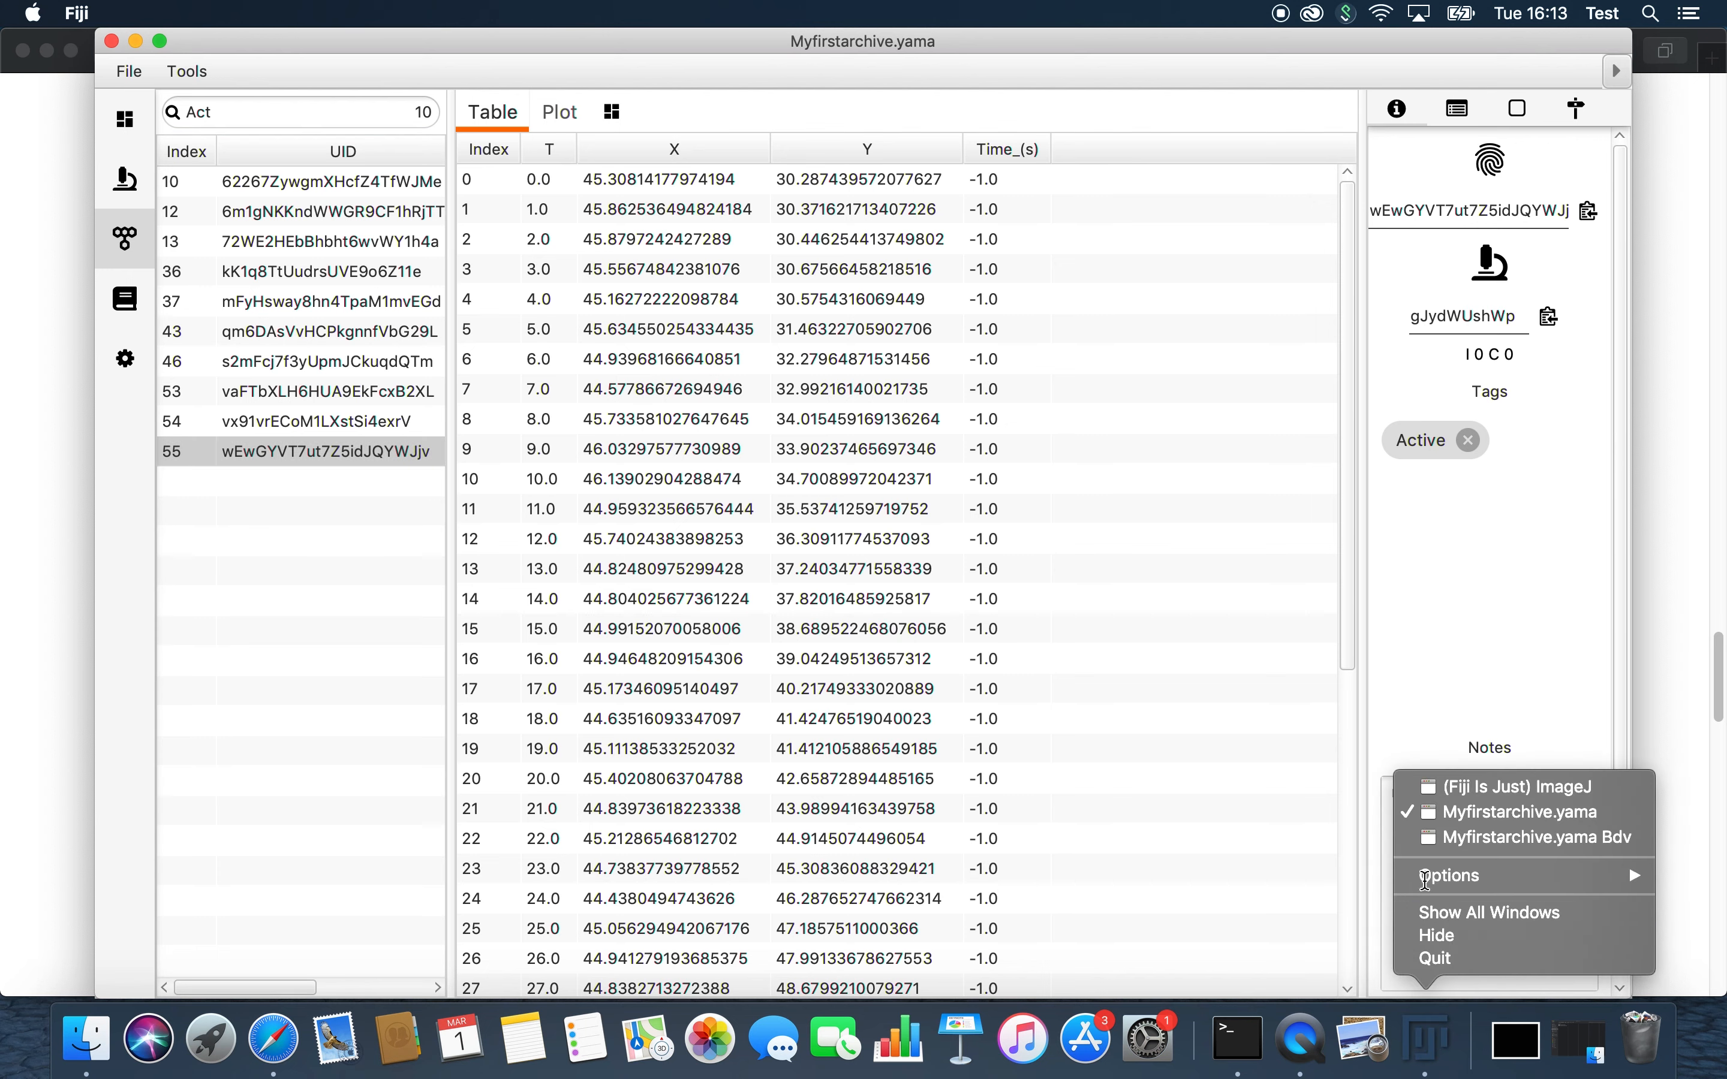
pyautogui.click(1484, 941)
pyautogui.moveTo(765, 842); pyautogui.dragTo(493, 865)
# Step: Switch to the tutorial in Safari and read how to work with the video and the 'Export the Video' section
pyautogui.click(281, 1046)
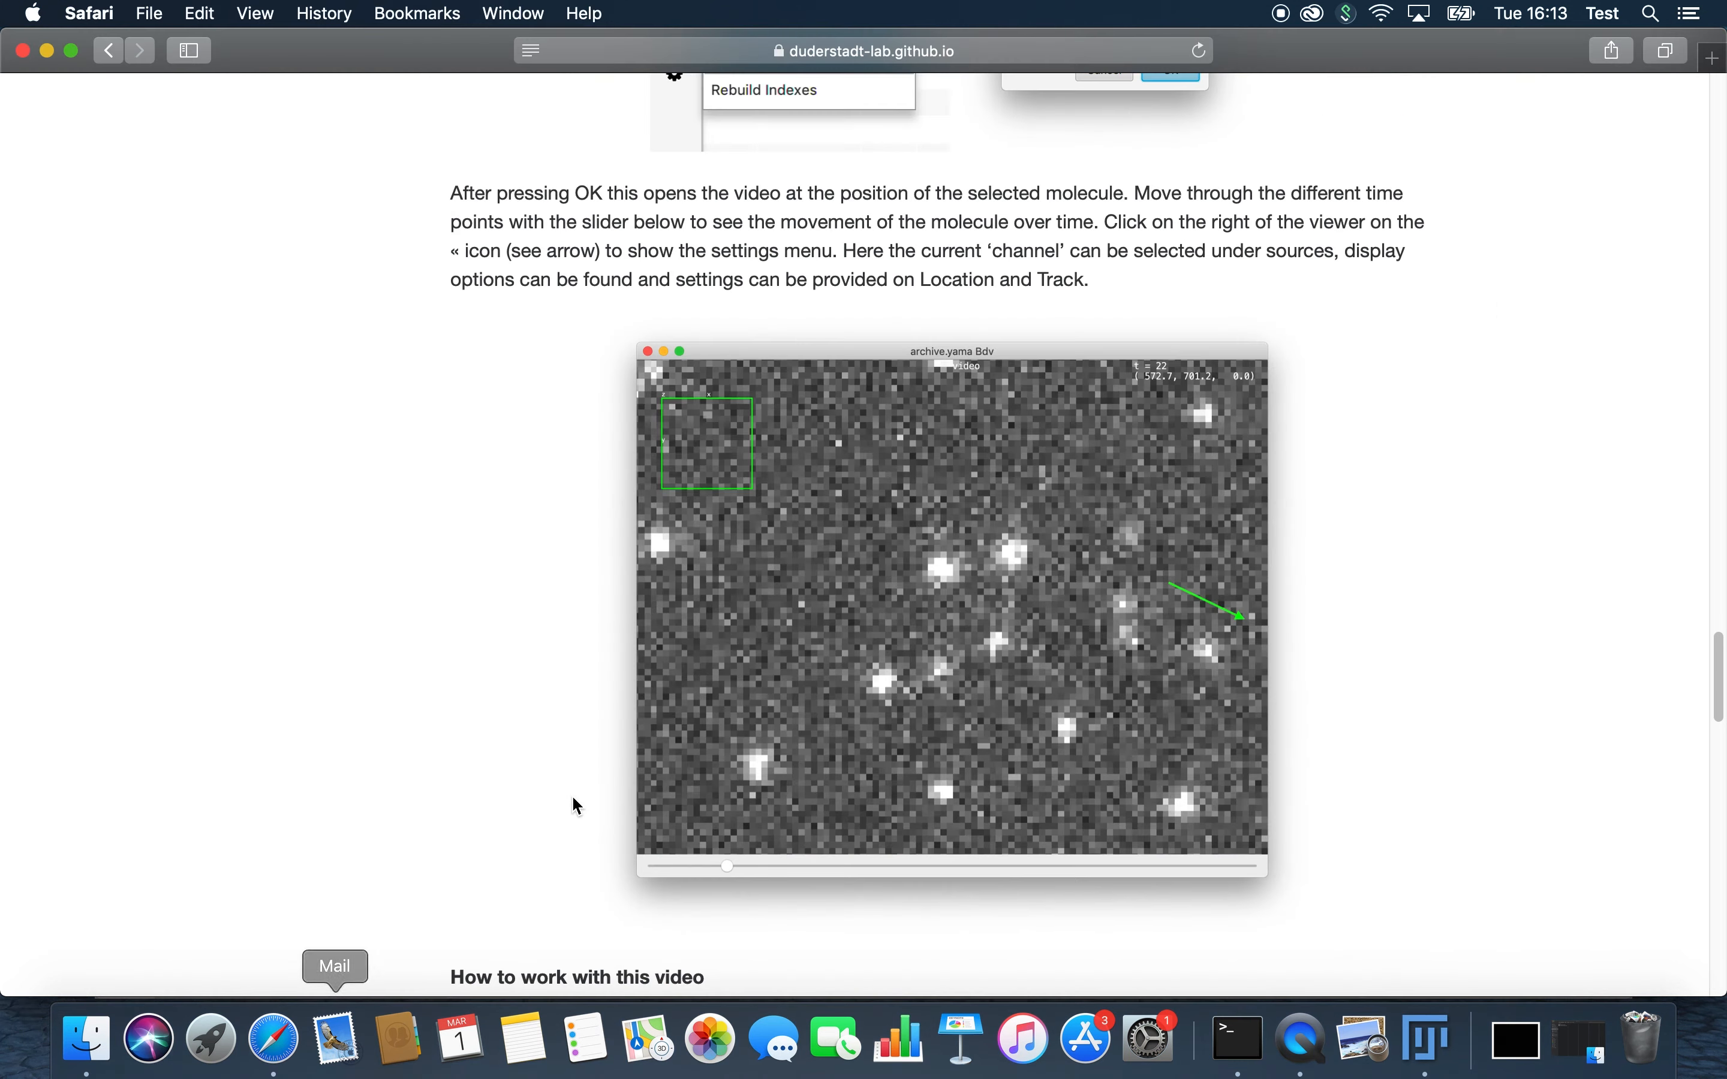
pyautogui.scroll(-10, 593, 825)
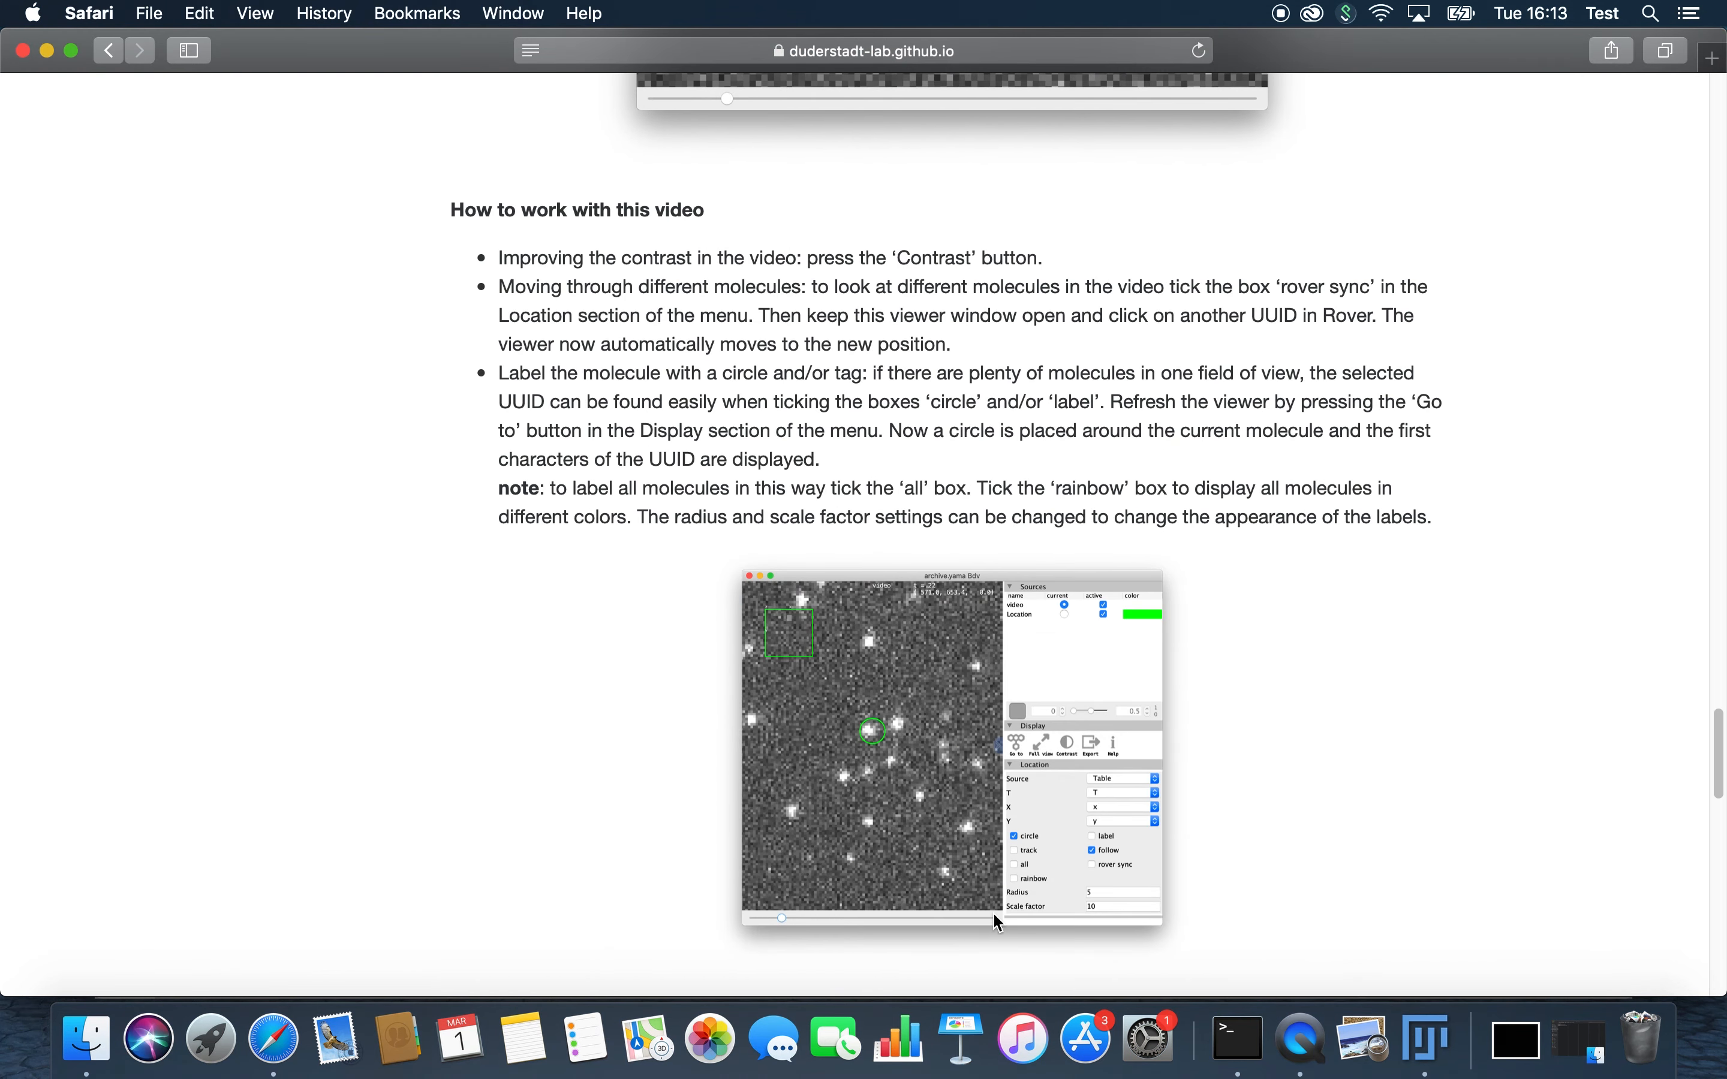
pyautogui.scroll(-5, 995, 918)
pyautogui.scroll(-2, 999, 915)
pyautogui.scroll(-3, 999, 917)
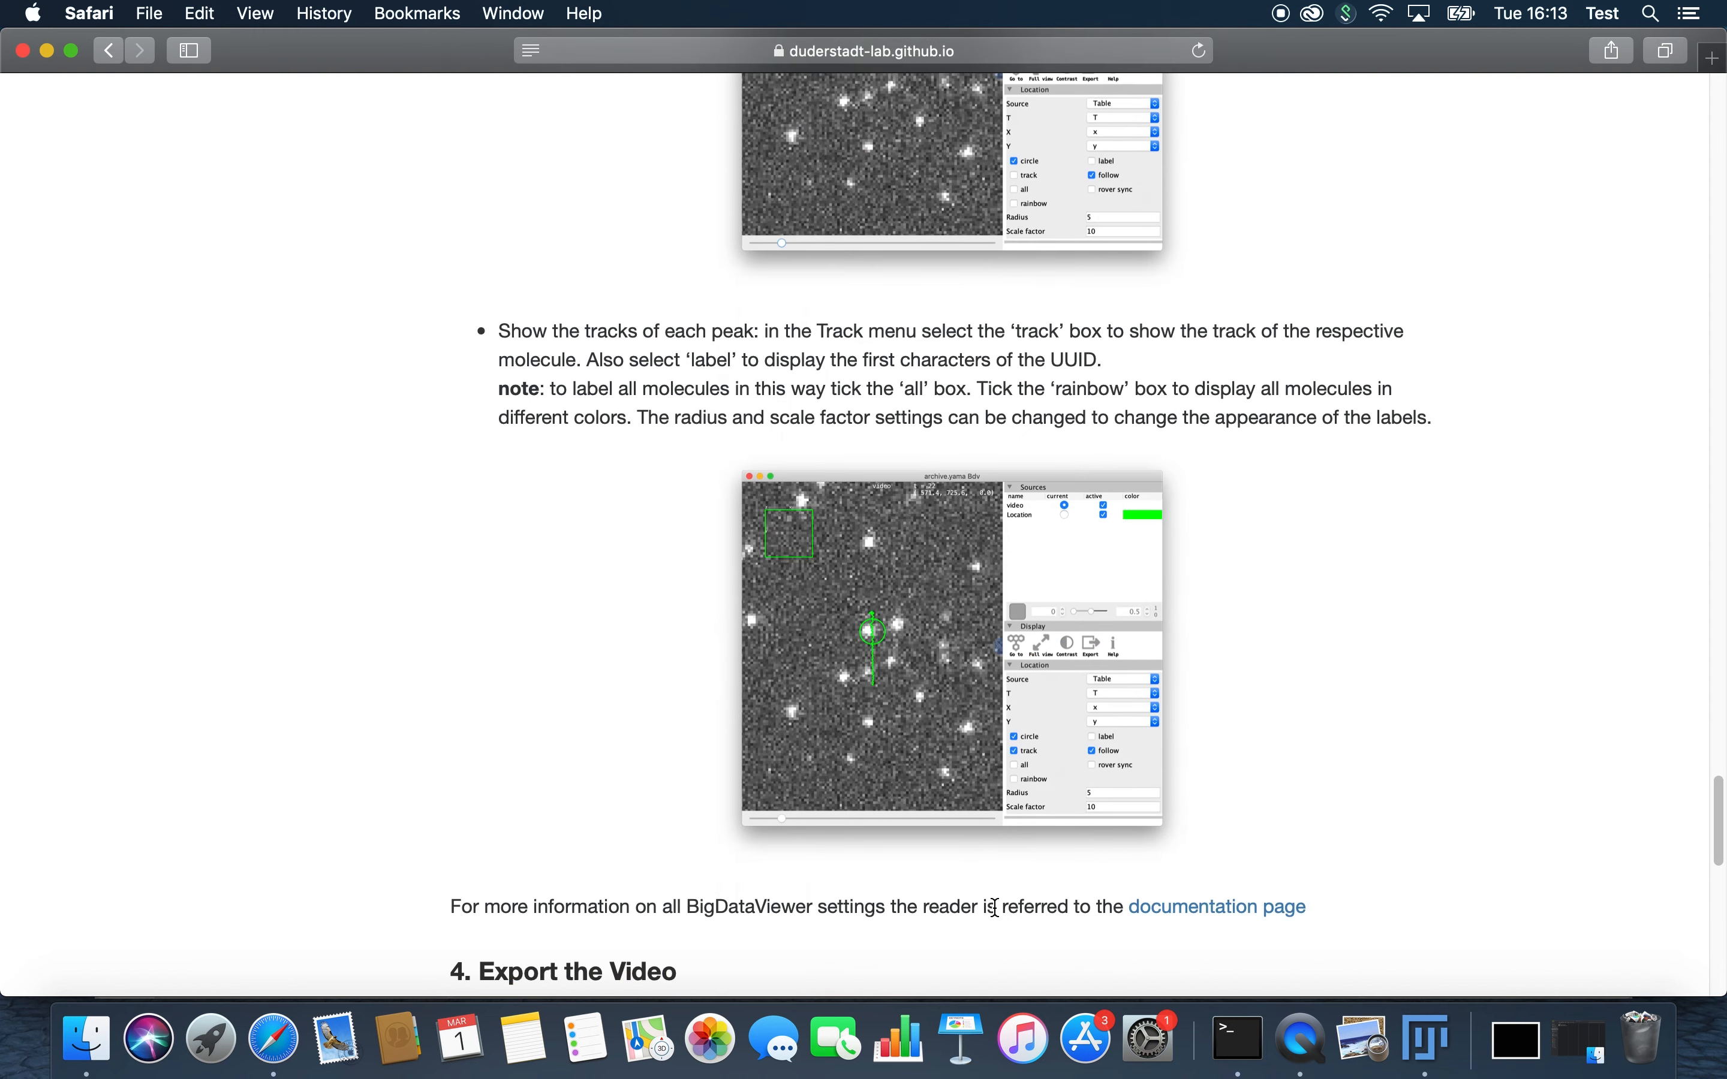
pyautogui.scroll(-10, 758, 685)
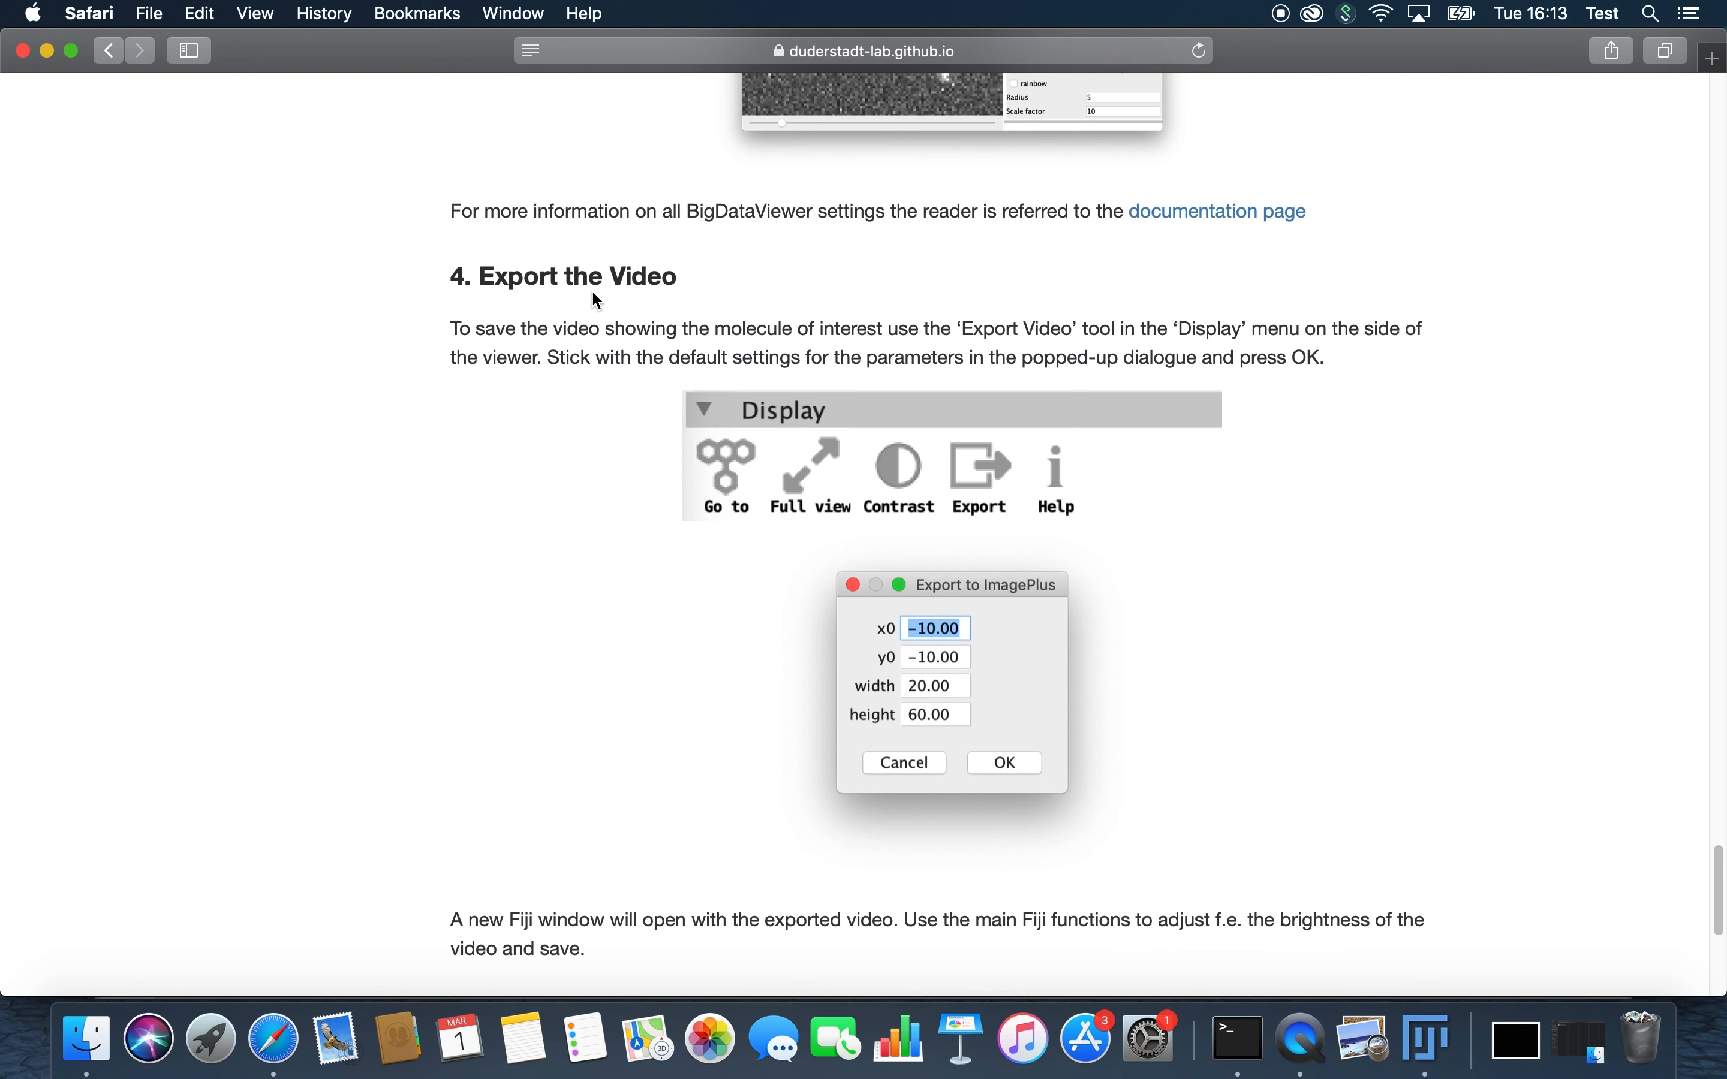
pyautogui.scroll(-2, 600, 357)
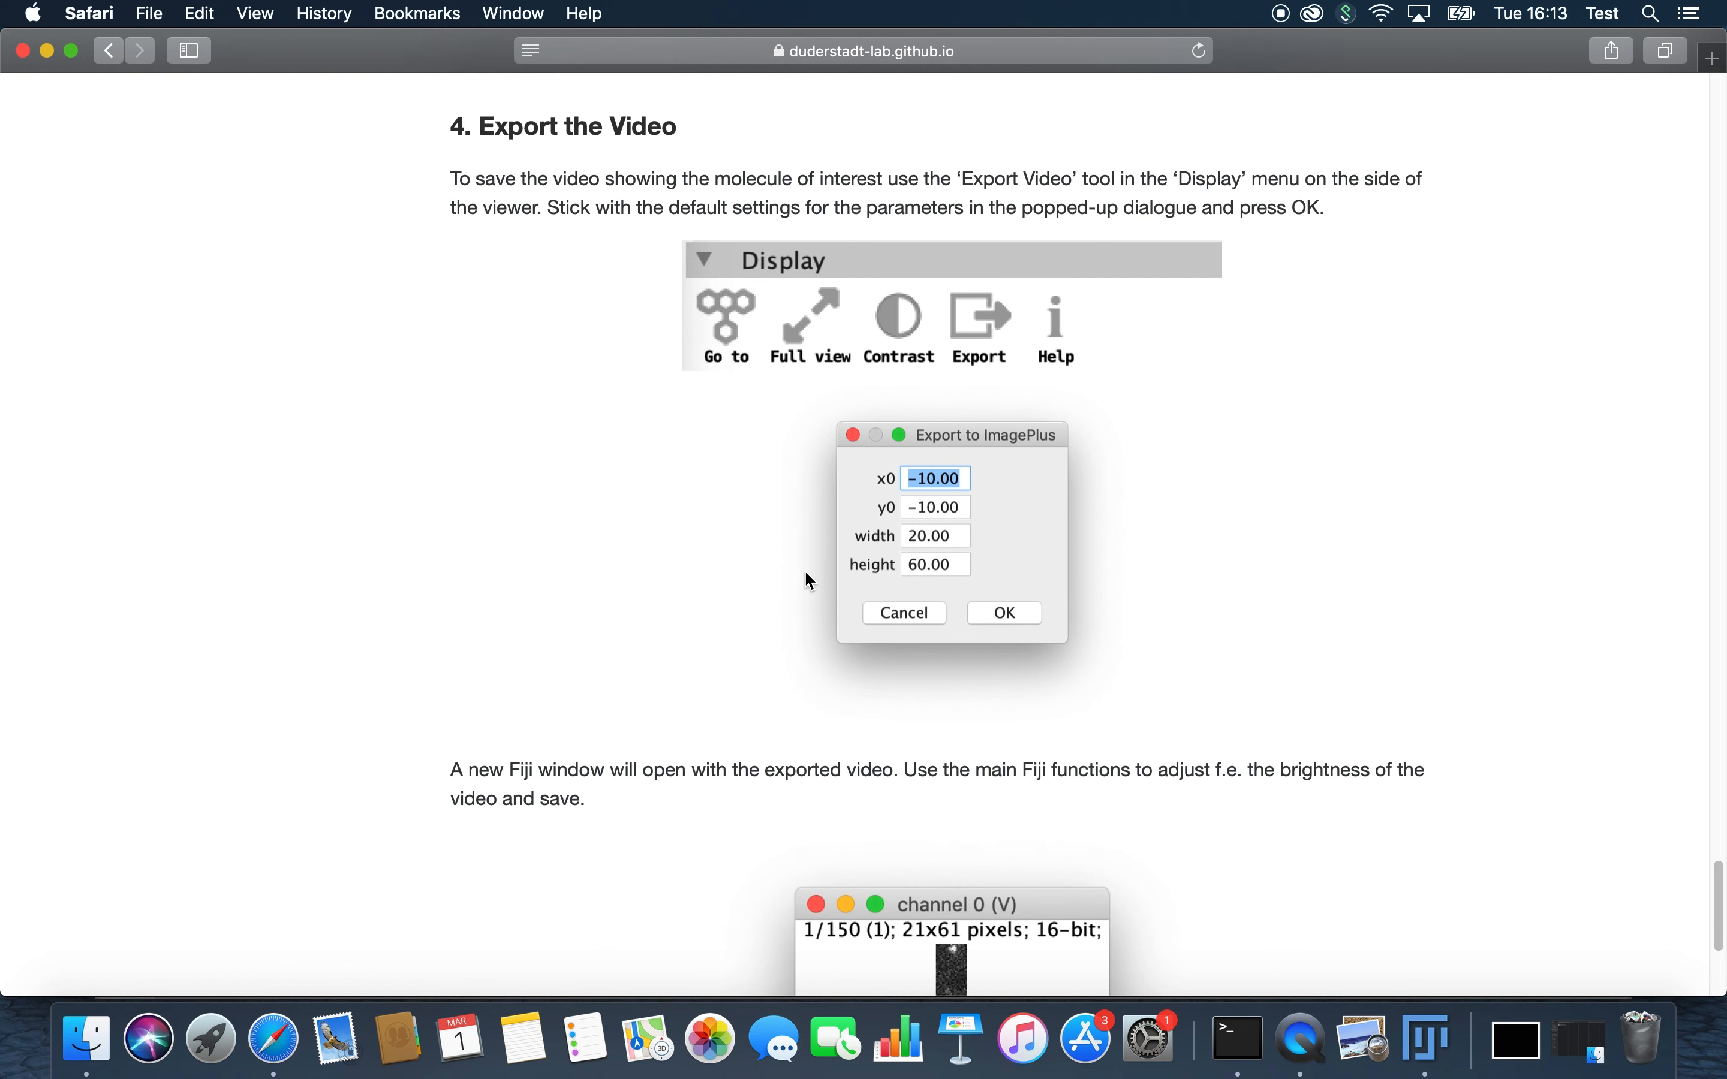
# Step: Switch to Fiji and export the video of the molecule at index 55 with the default settings
pyautogui.click(1438, 1064)
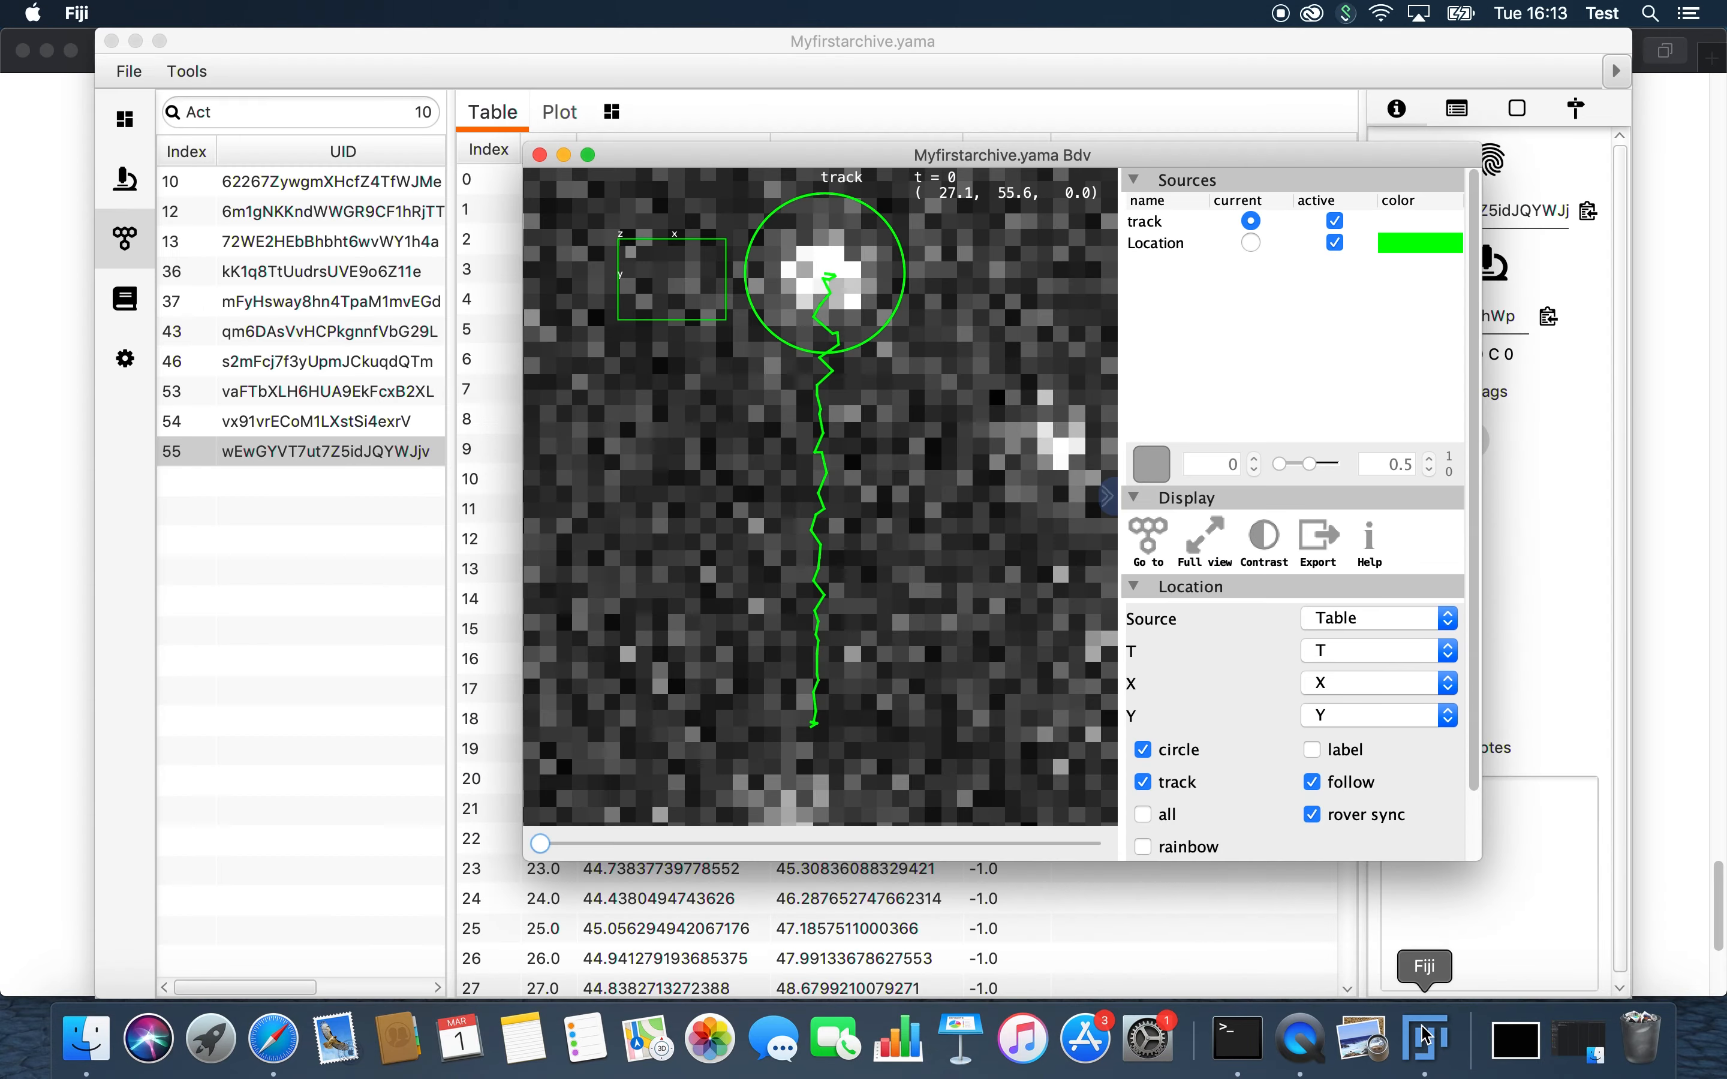
pyautogui.click(1329, 552)
pyautogui.click(920, 413)
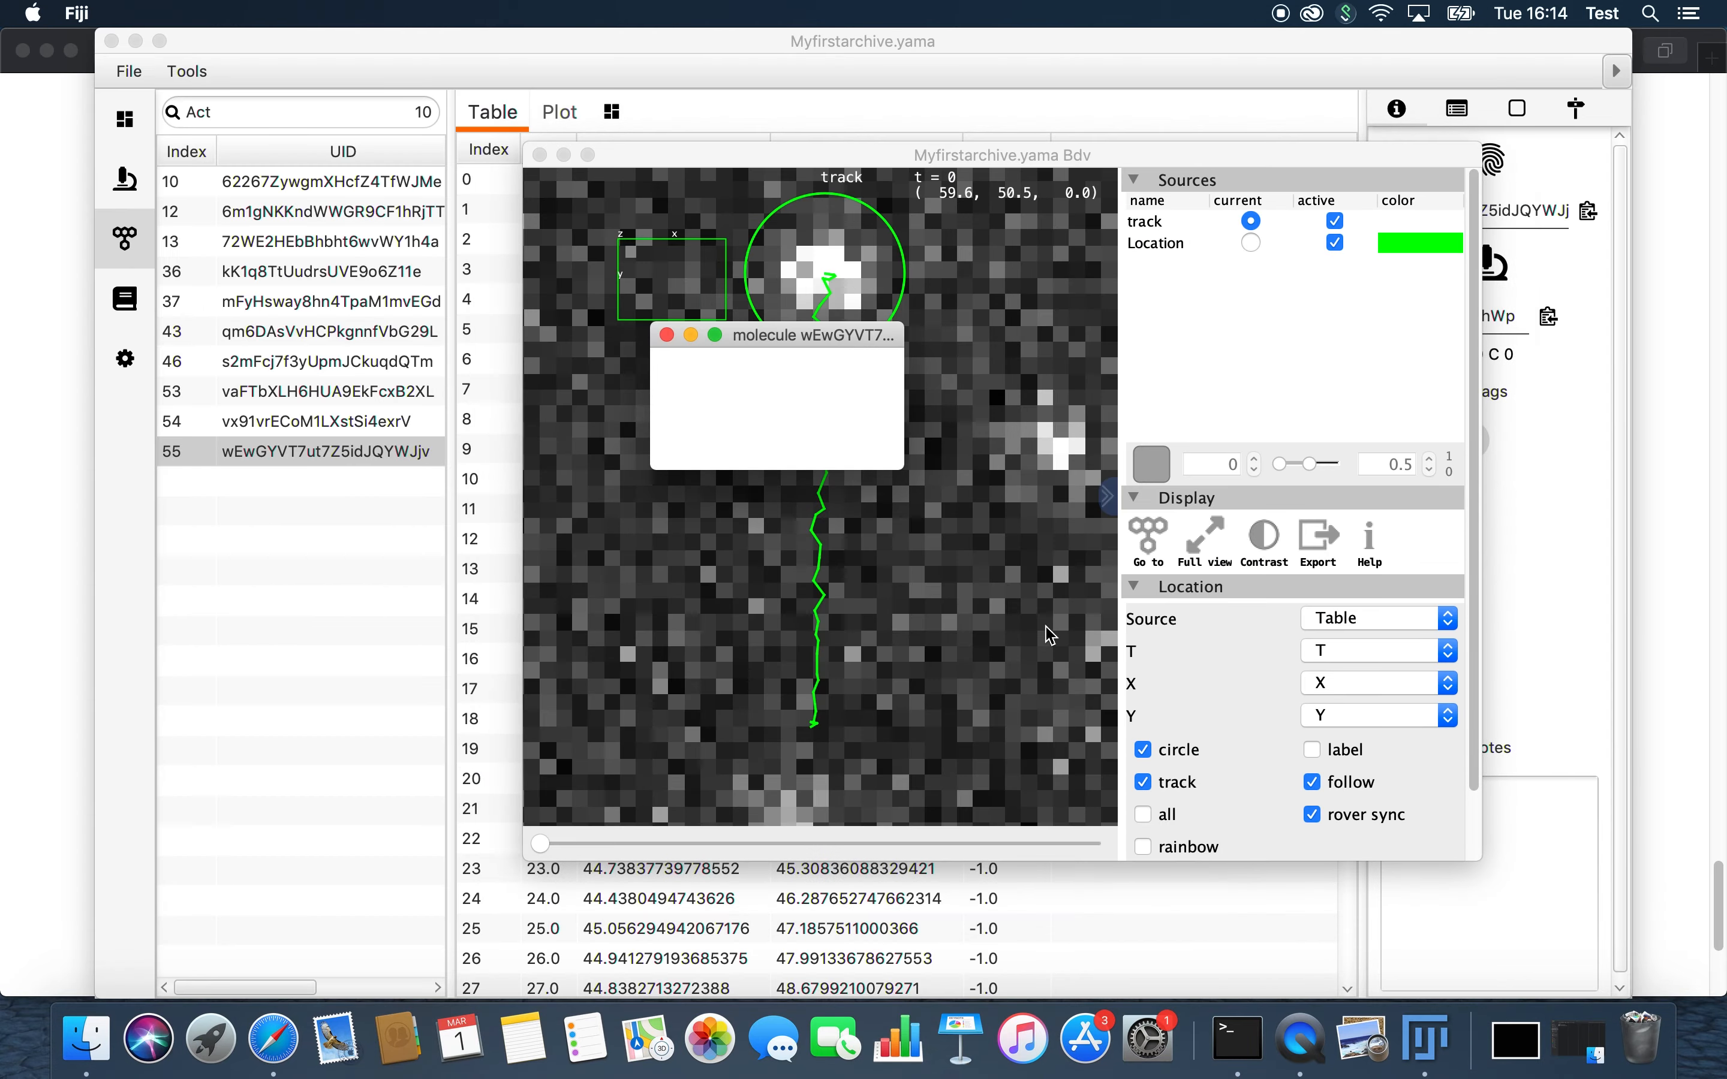
# Step: Bring the main ImageJ window forward and enlarge the exported molecule video with the zoom tool
pyautogui.rightClick(1424, 1039)
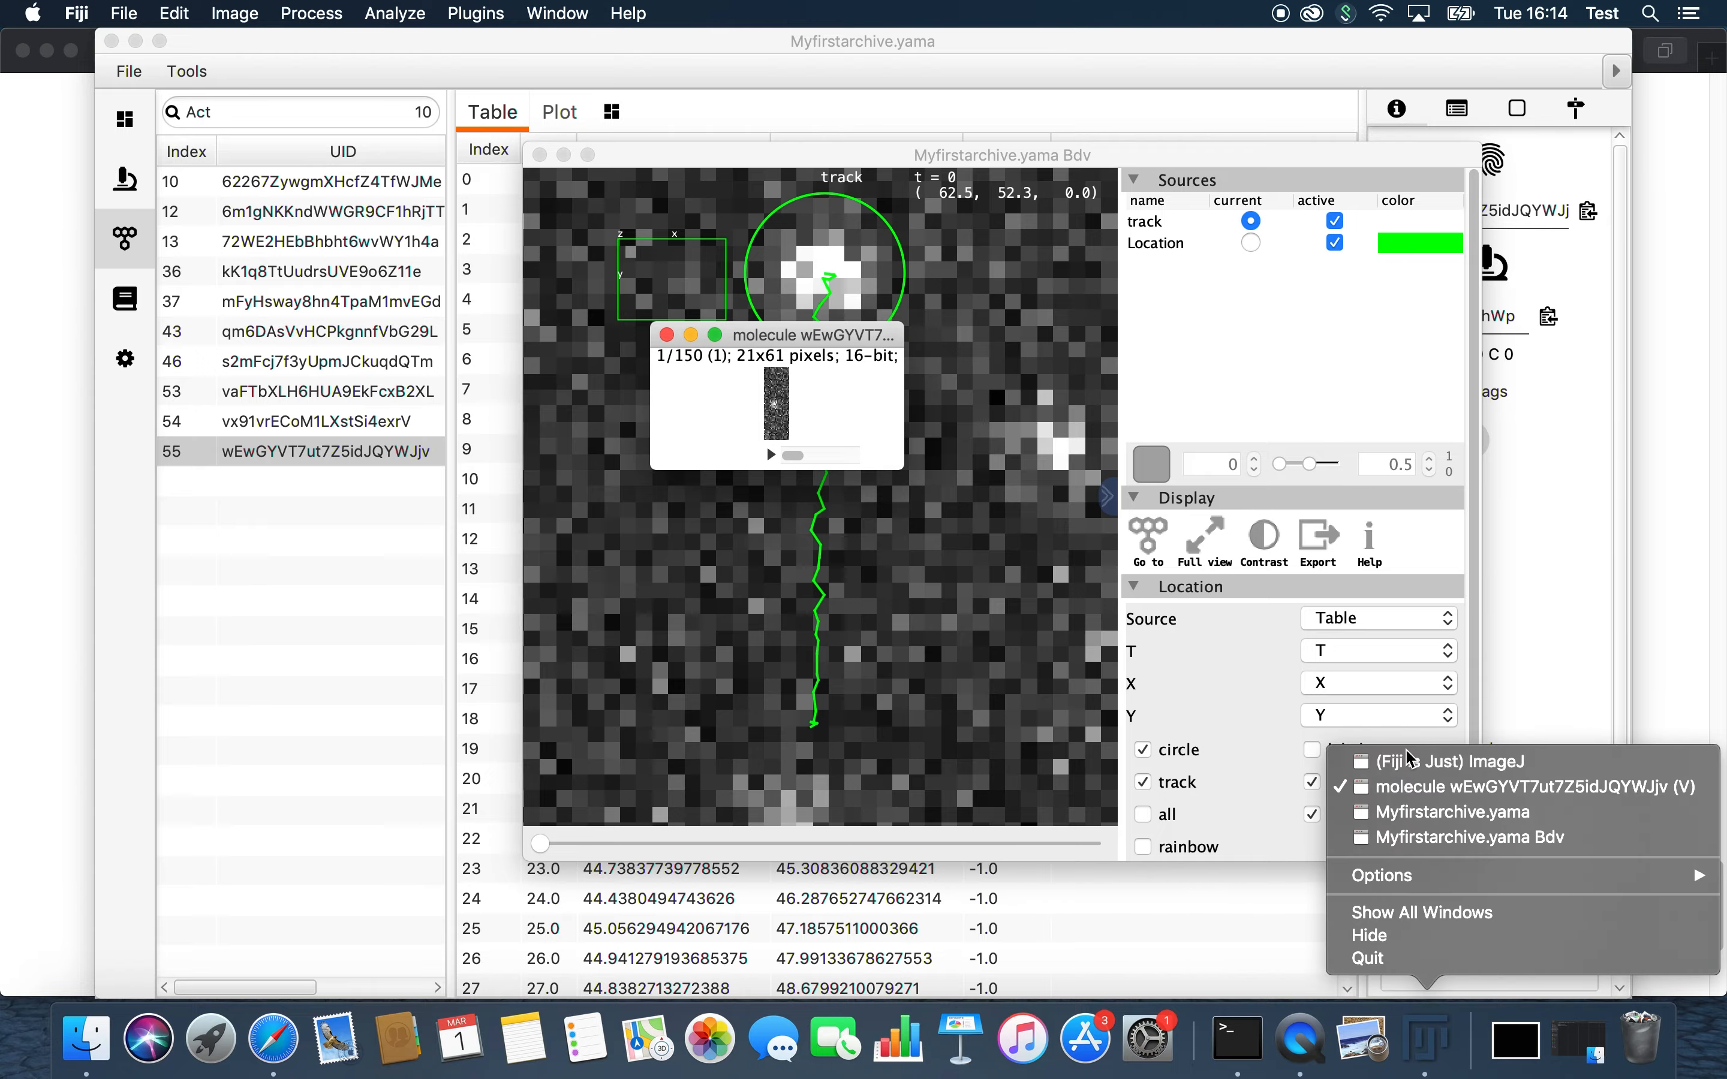
pyautogui.click(1427, 760)
pyautogui.click(864, 152)
pyautogui.tripleClick(777, 411)
pyautogui.tripleClick(777, 411)
pyautogui.moveTo(682, 967)
pyautogui.mouseDown()
pyautogui.moveTo(730, 965)
pyautogui.moveTo(676, 967)
pyautogui.mouseUp()
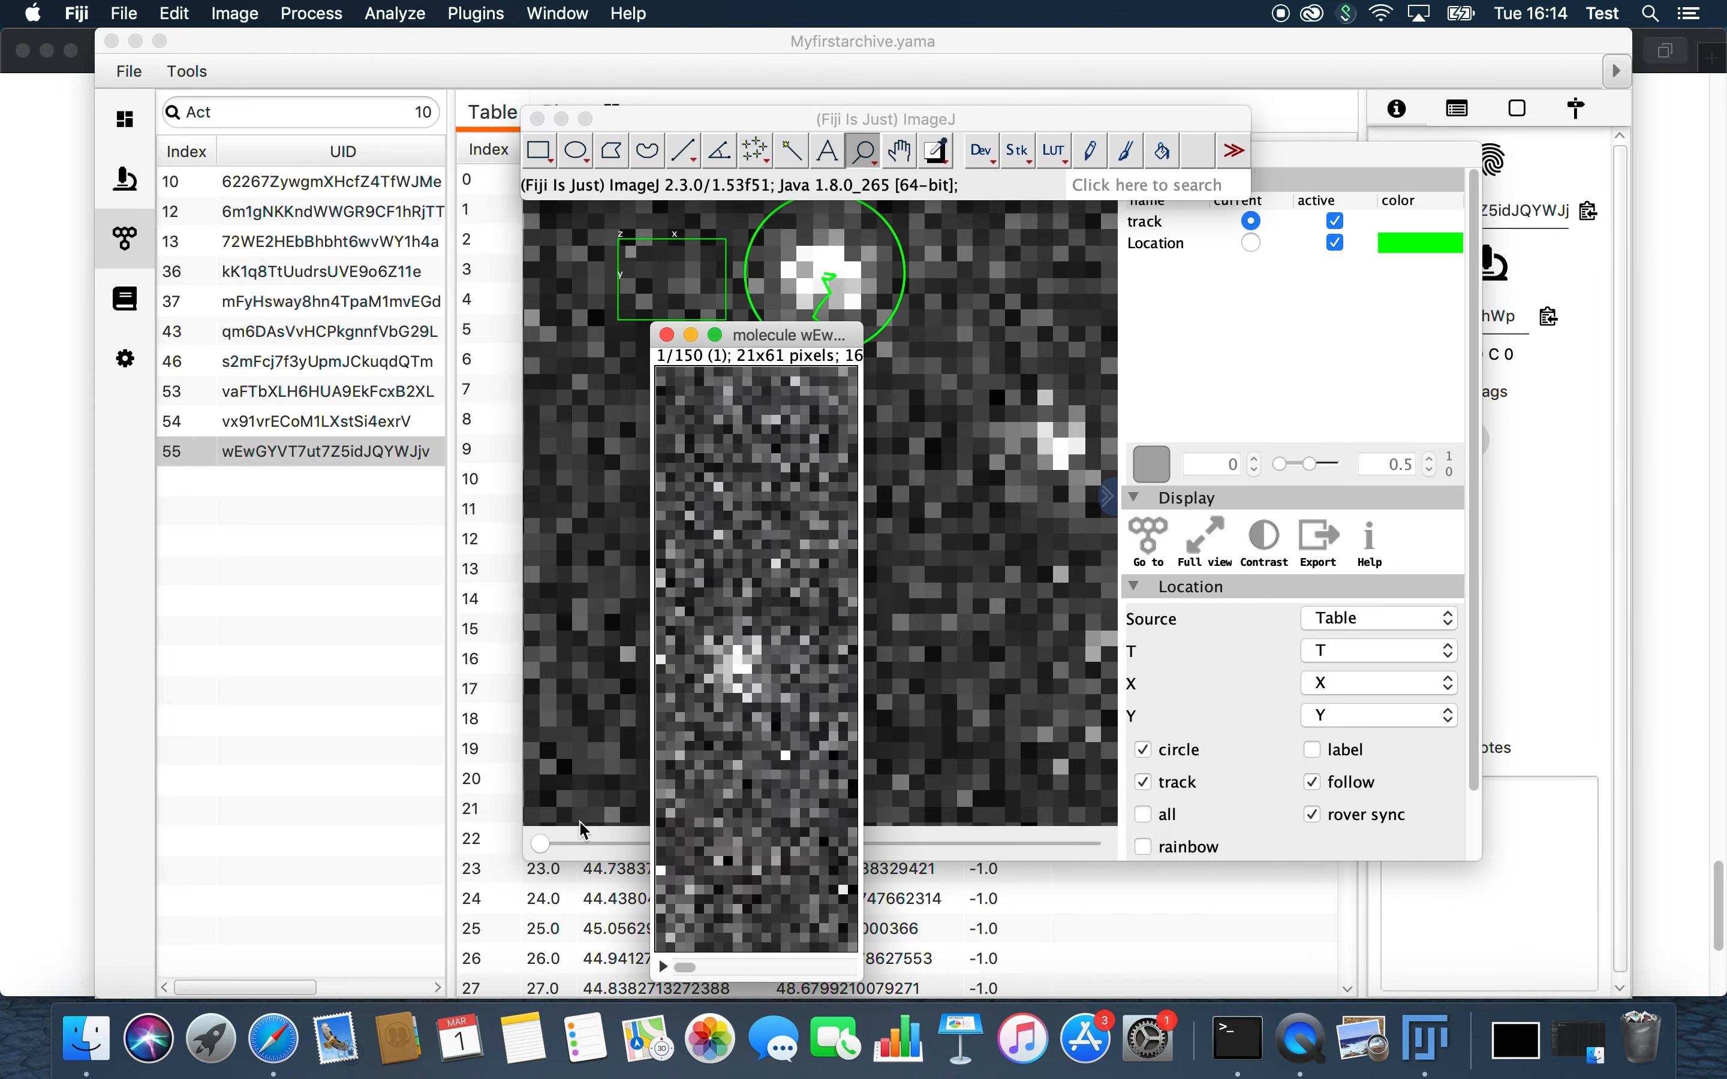
# Step: Move the exported video window clear of the viewer, scrub through its frames, and adjust its zoom to inspect the molecule
pyautogui.click(582, 843)
pyautogui.click(721, 903)
pyautogui.moveTo(853, 335); pyautogui.dragTo(573, 169)
pyautogui.moveTo(406, 801); pyautogui.dragTo(477, 798)
pyautogui.rightClick(509, 410)
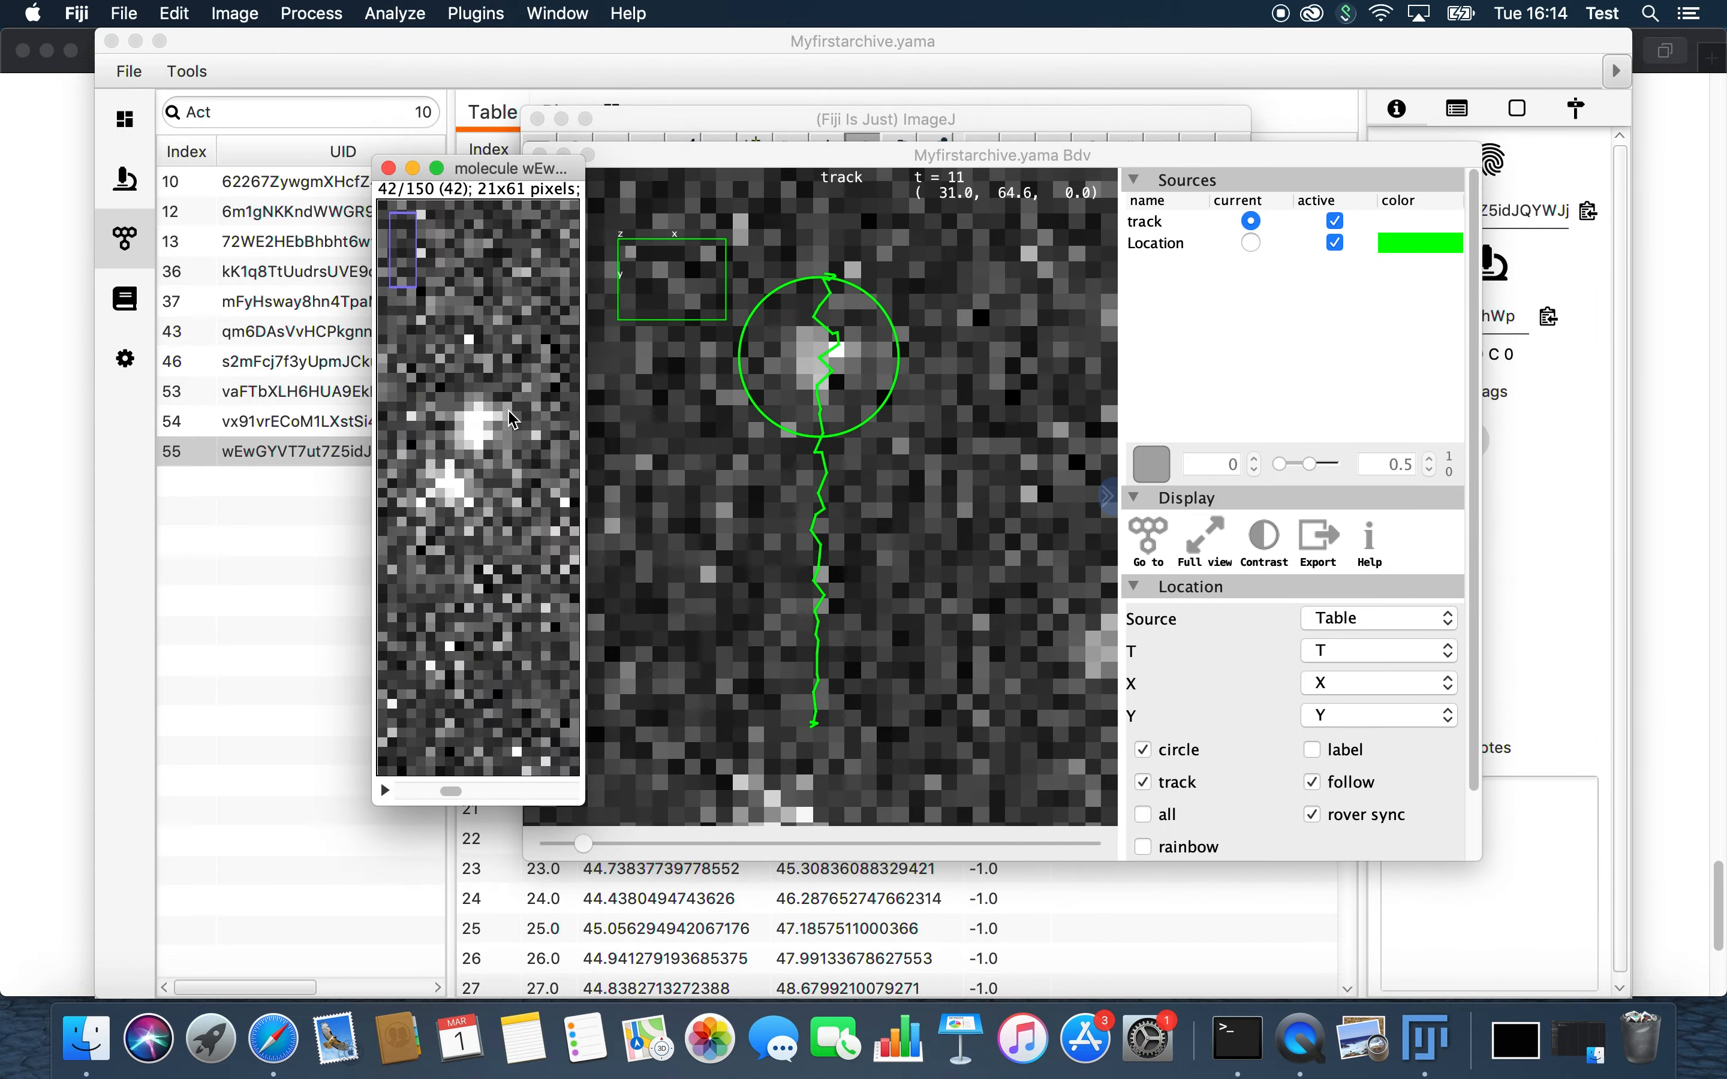
pyautogui.moveTo(516, 164); pyautogui.dragTo(612, 378)
pyautogui.rightClick(548, 592)
pyautogui.doubleClick(548, 593)
pyautogui.moveTo(572, 867)
pyautogui.mouseDown()
pyautogui.moveTo(716, 865)
pyautogui.moveTo(570, 866)
pyautogui.mouseUp()
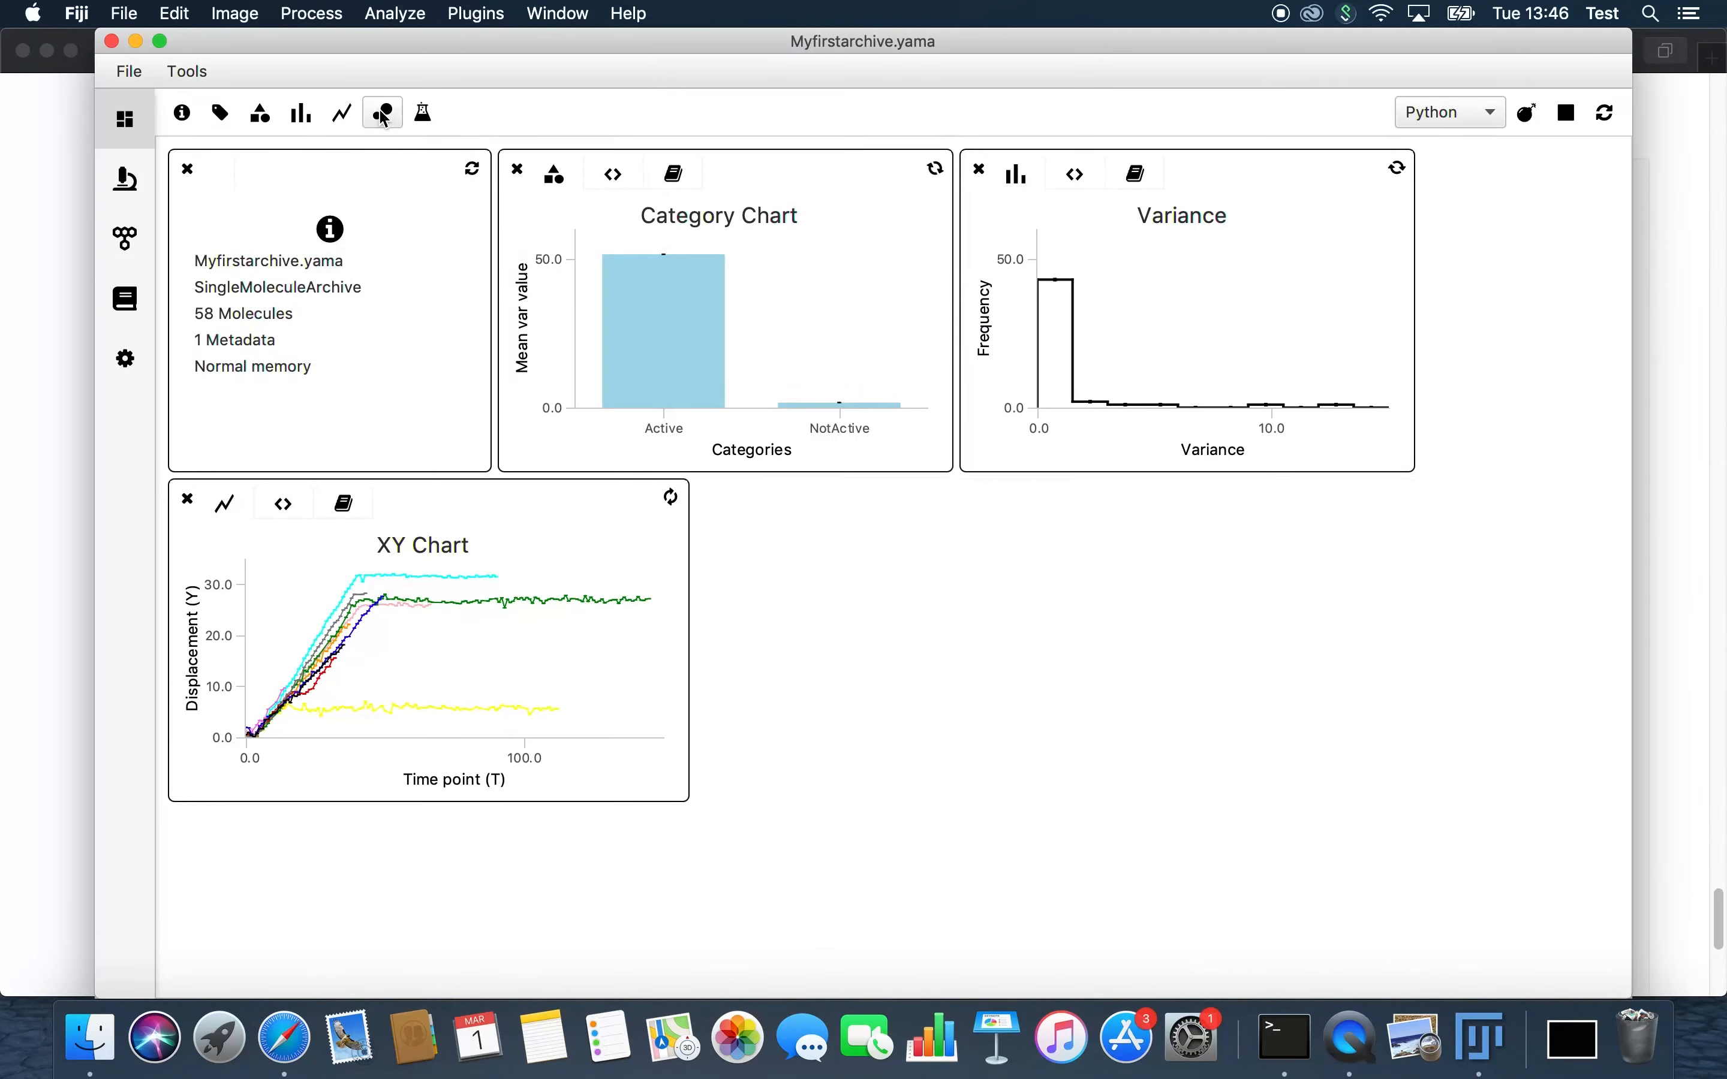
pyautogui.click(383, 117)
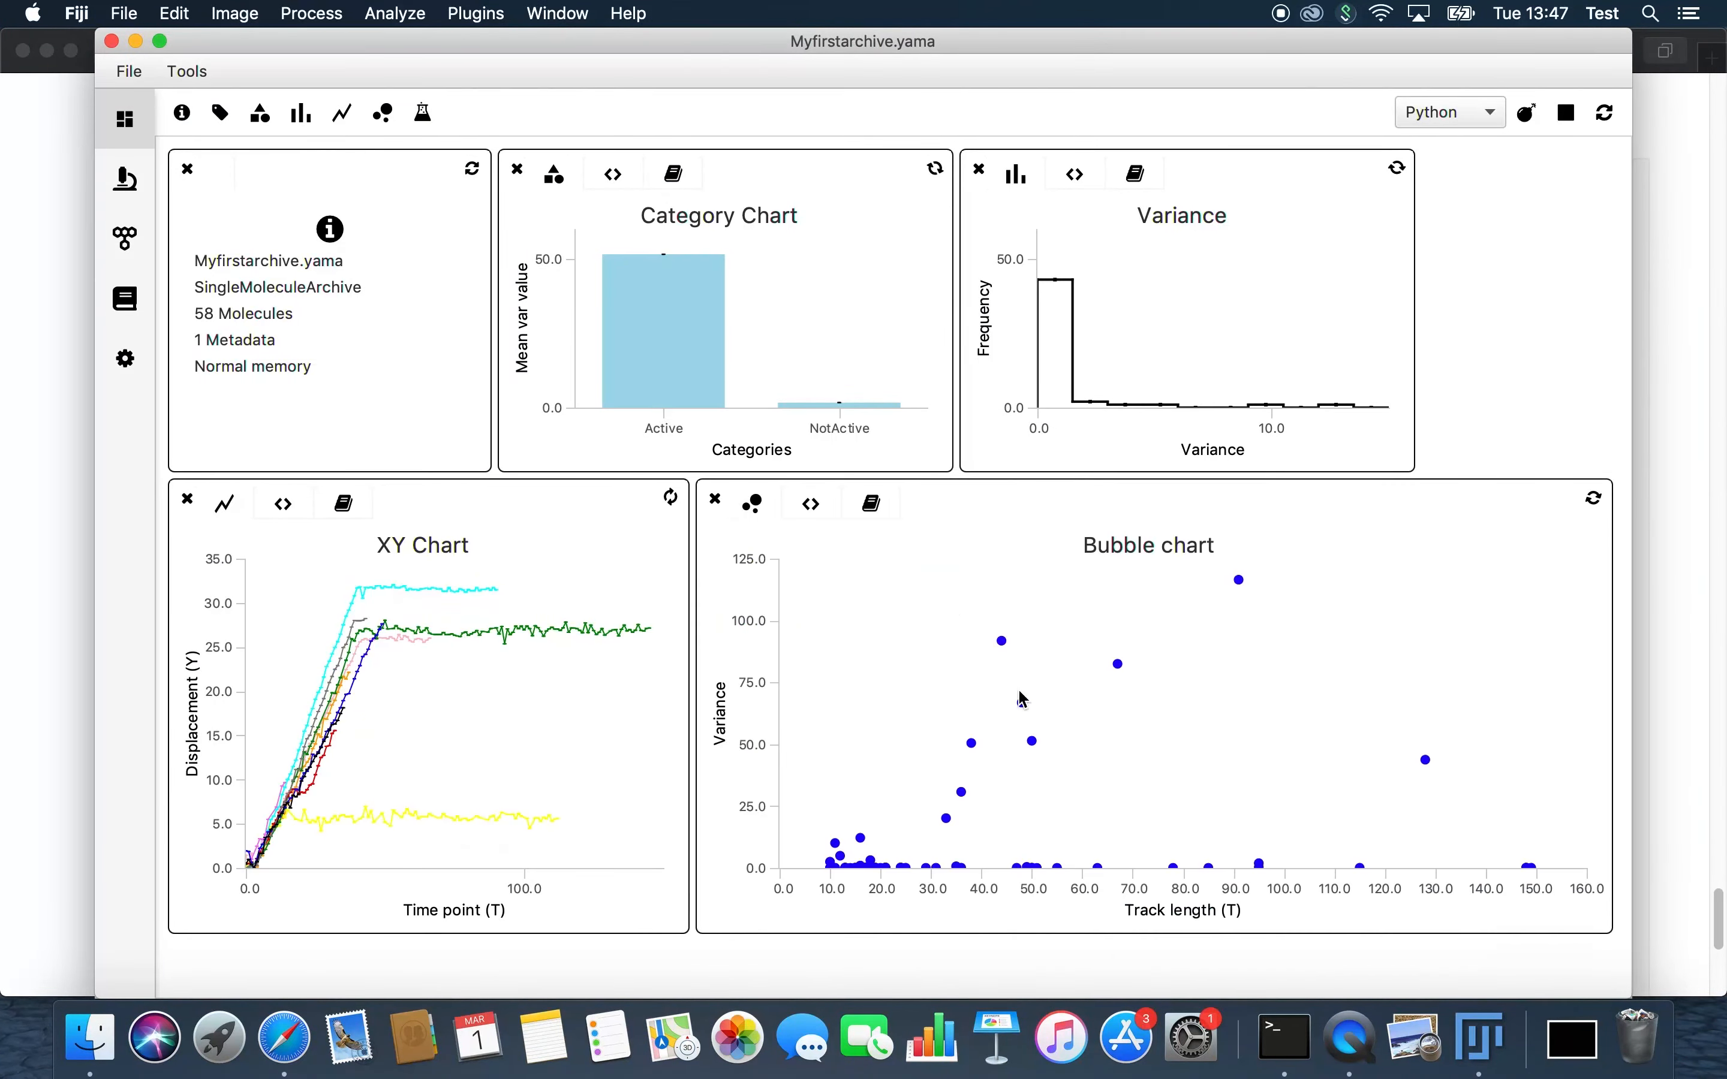